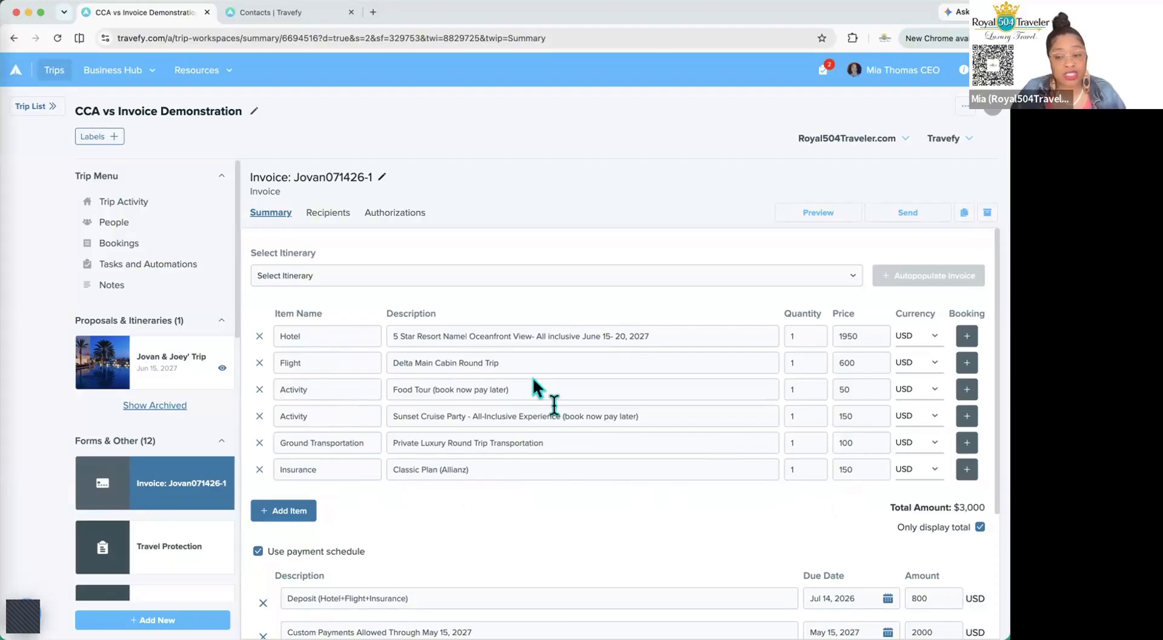
- Turn off the total-only display for the invoice and preview the client's itemized version, closing the preview when done
scroll(730, 462, down, 2)
click(980, 472)
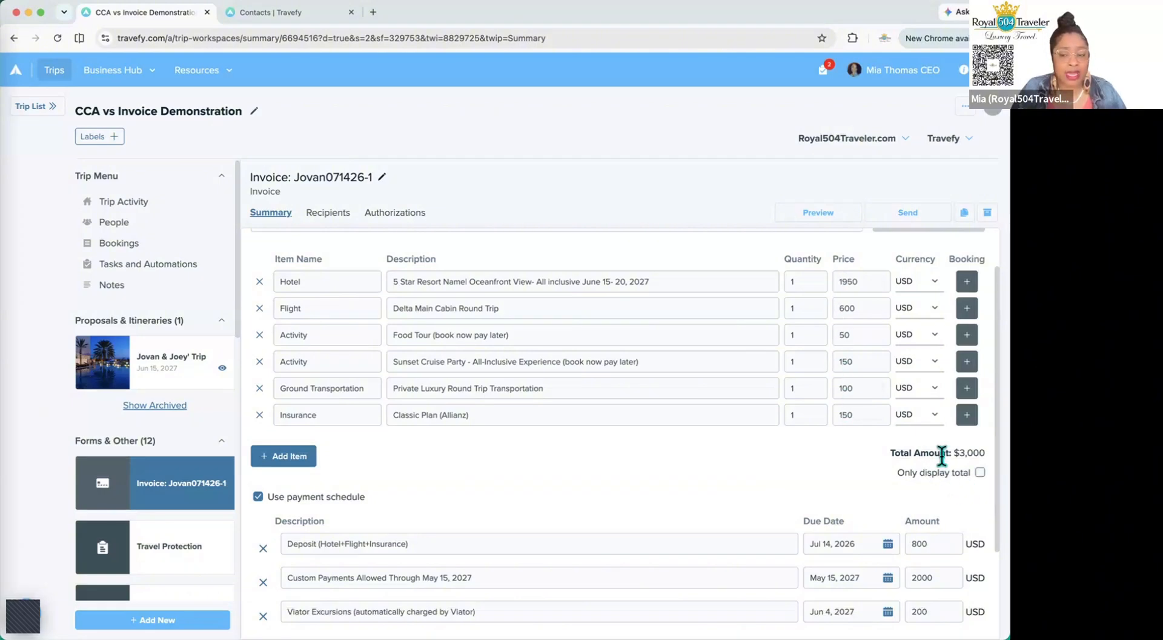
click(980, 473)
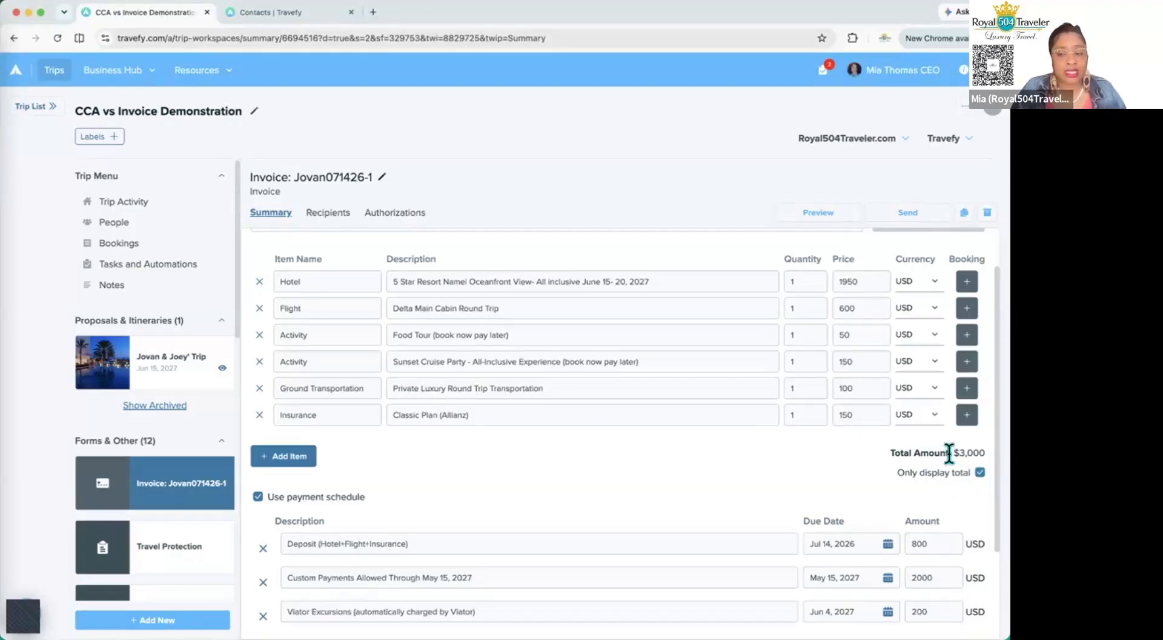
drag(949, 452, 985, 454)
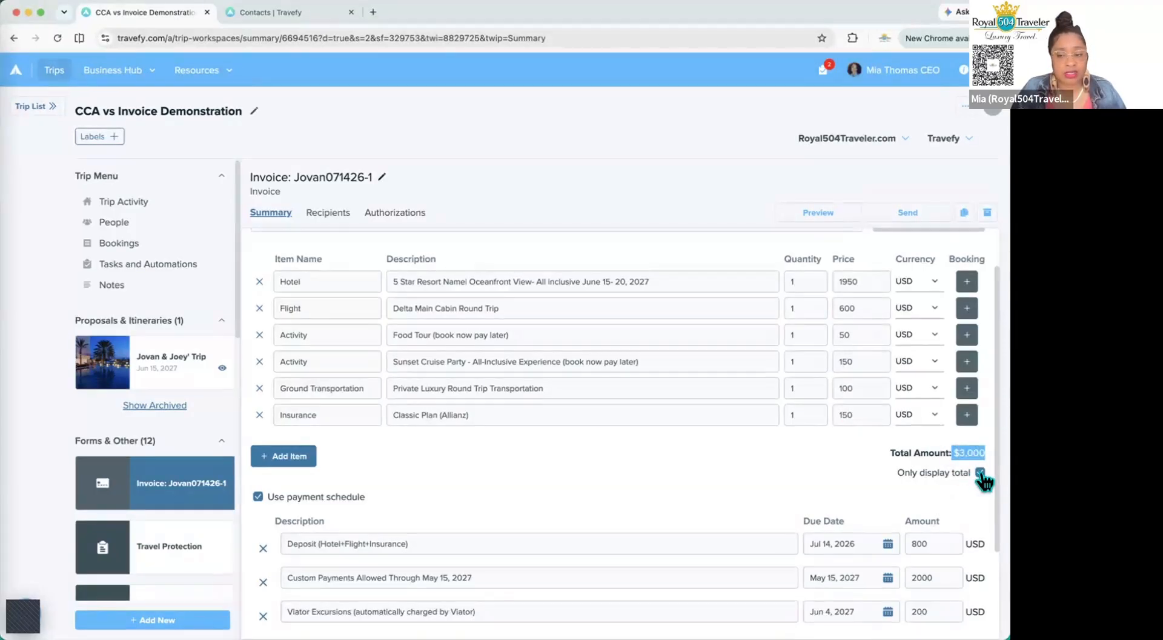
click(981, 473)
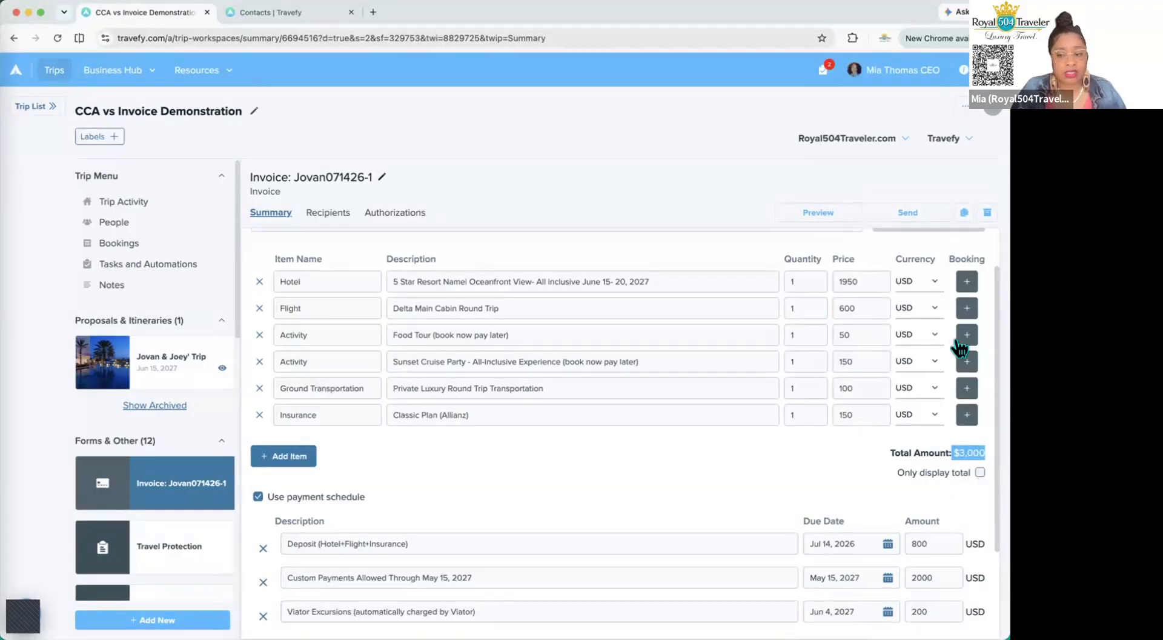
click(835, 220)
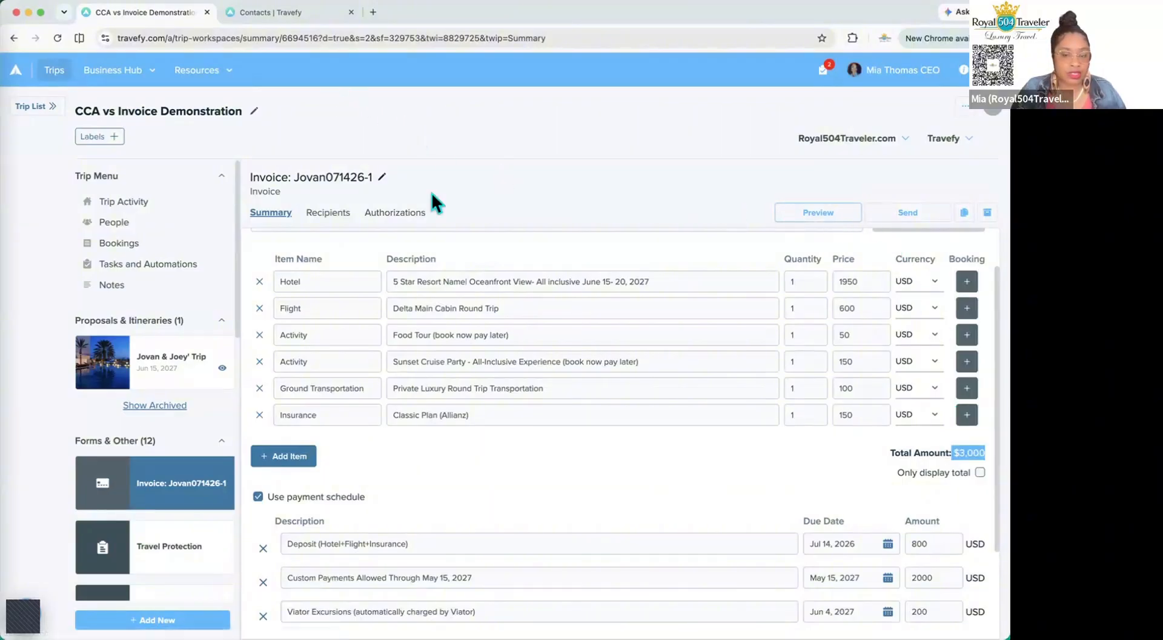
click(801, 213)
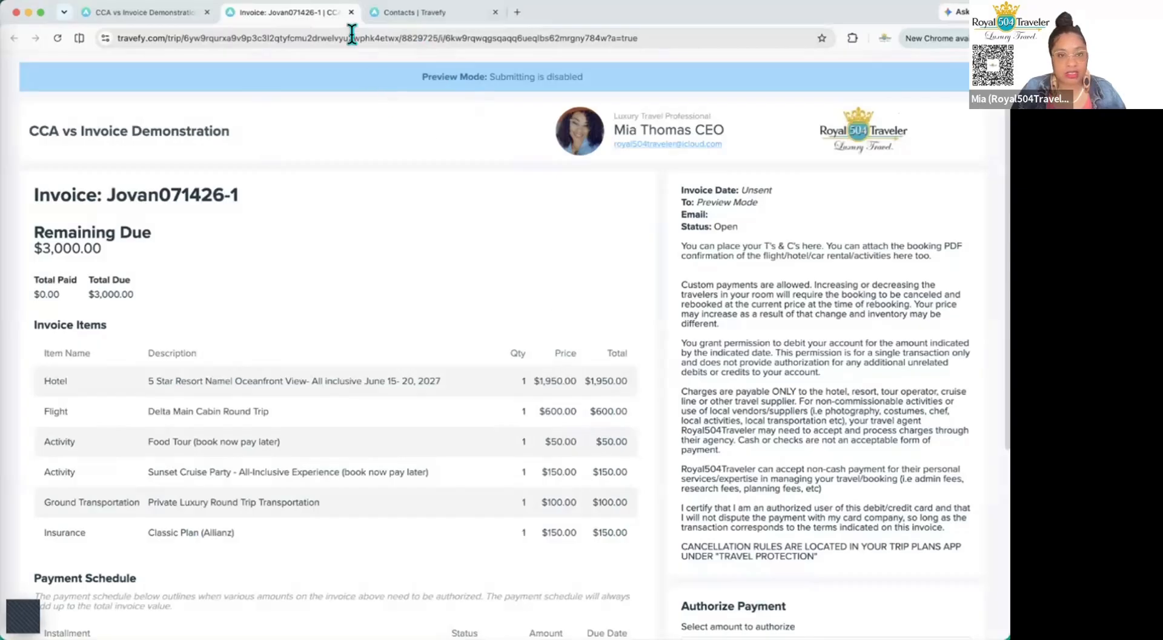
click(351, 12)
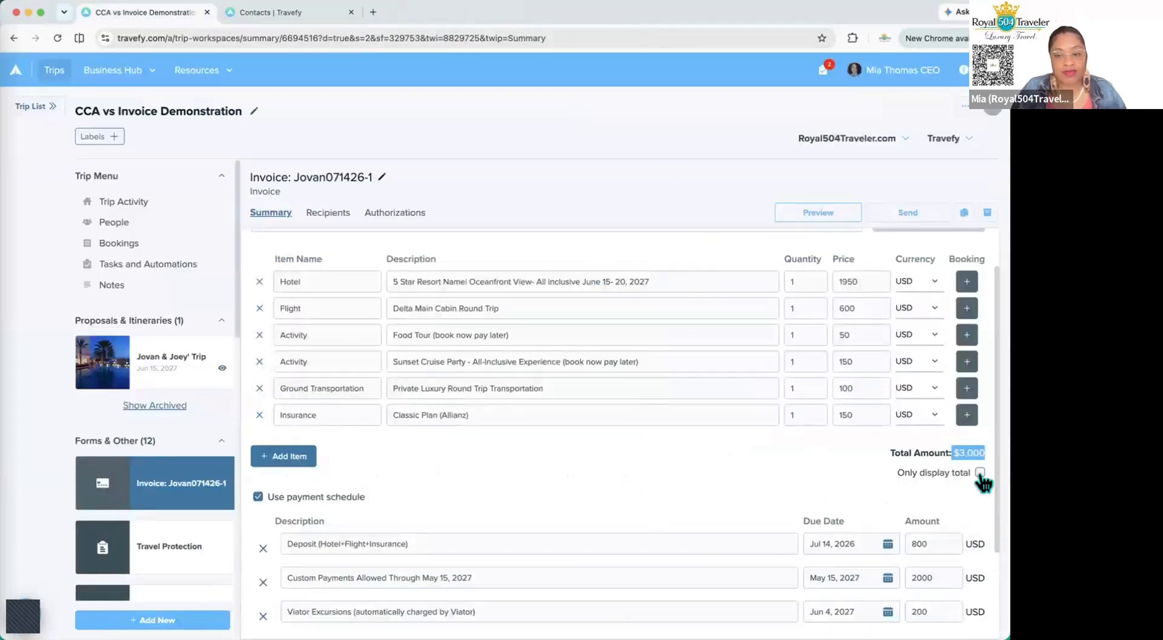
- Turn on "Only display total" and preview the client's version of the invoice, closing the preview when done
click(980, 473)
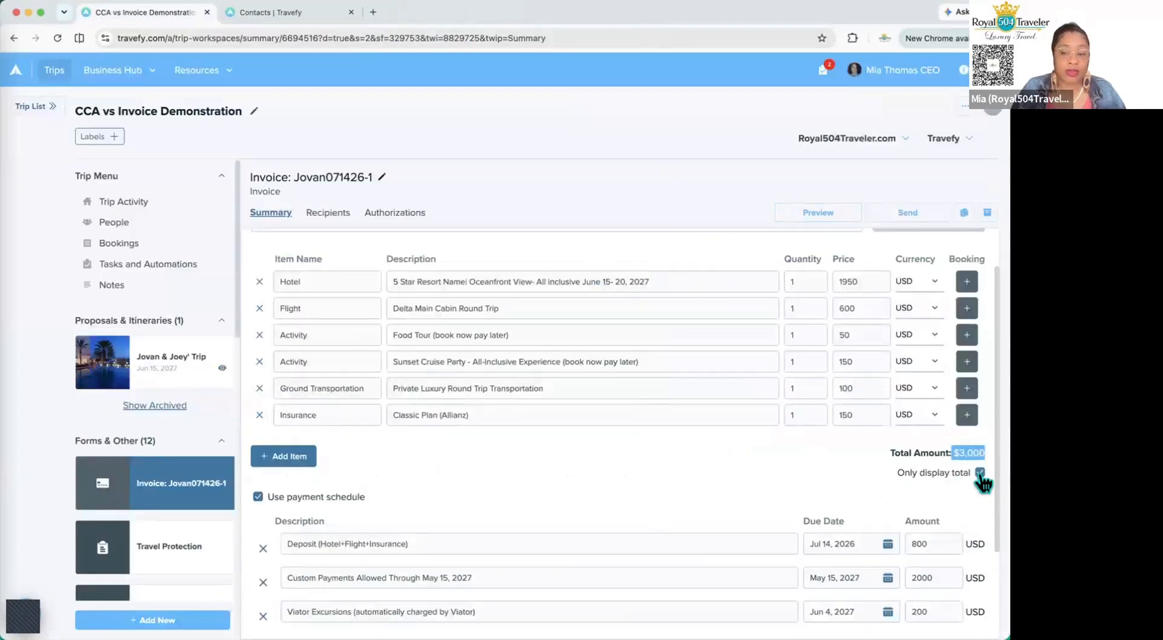
click(818, 213)
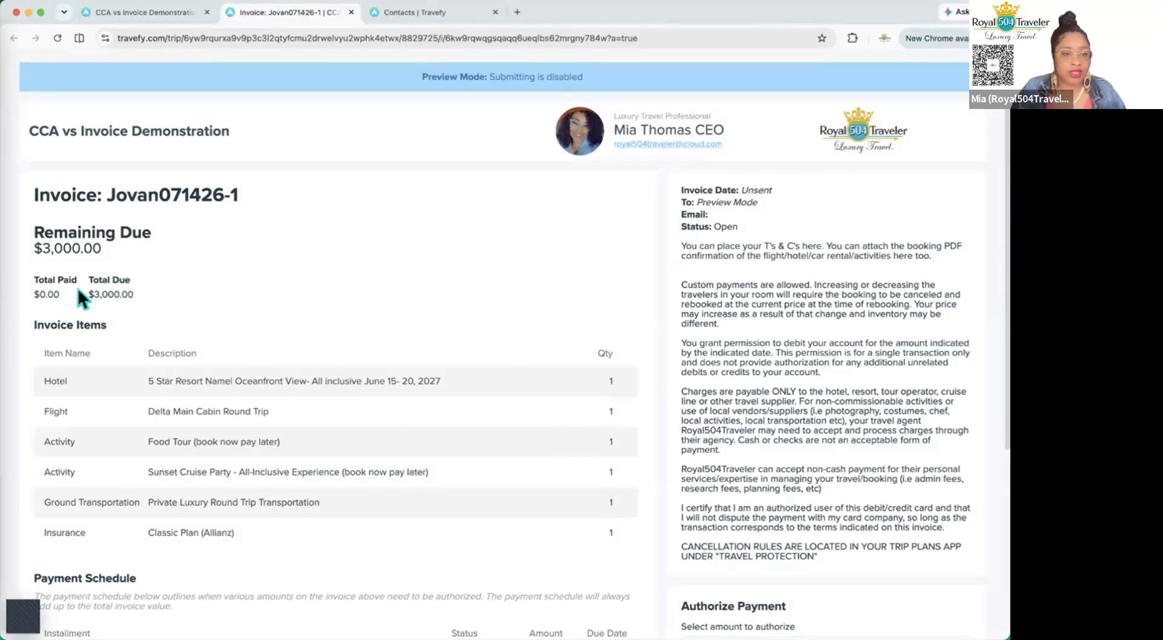
triple_click(123, 290)
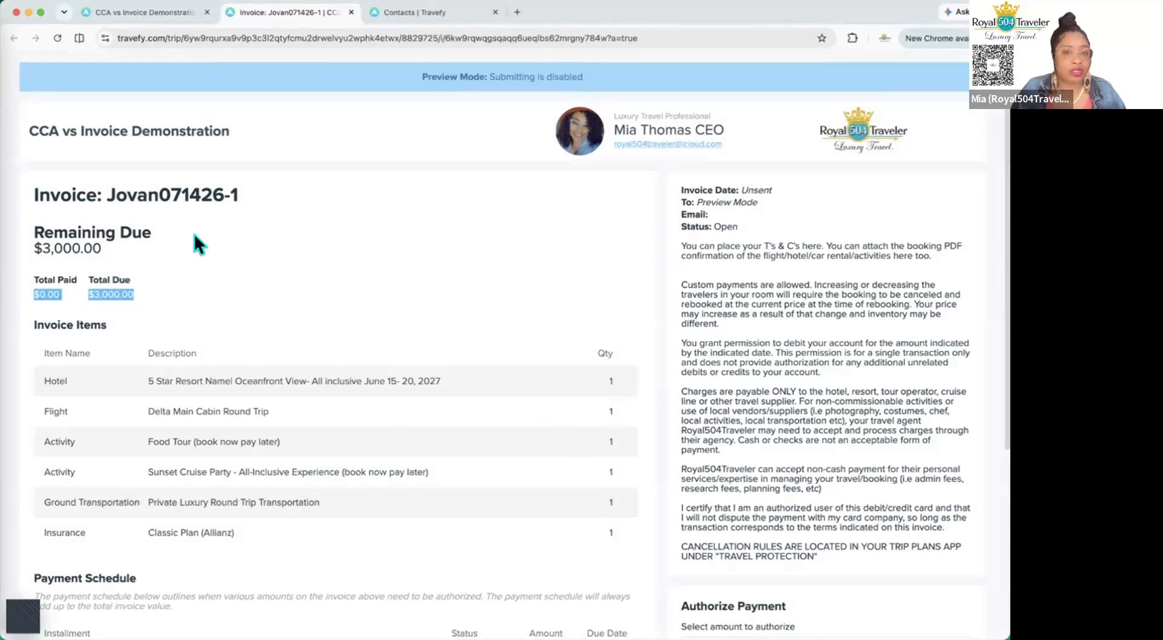
click(350, 12)
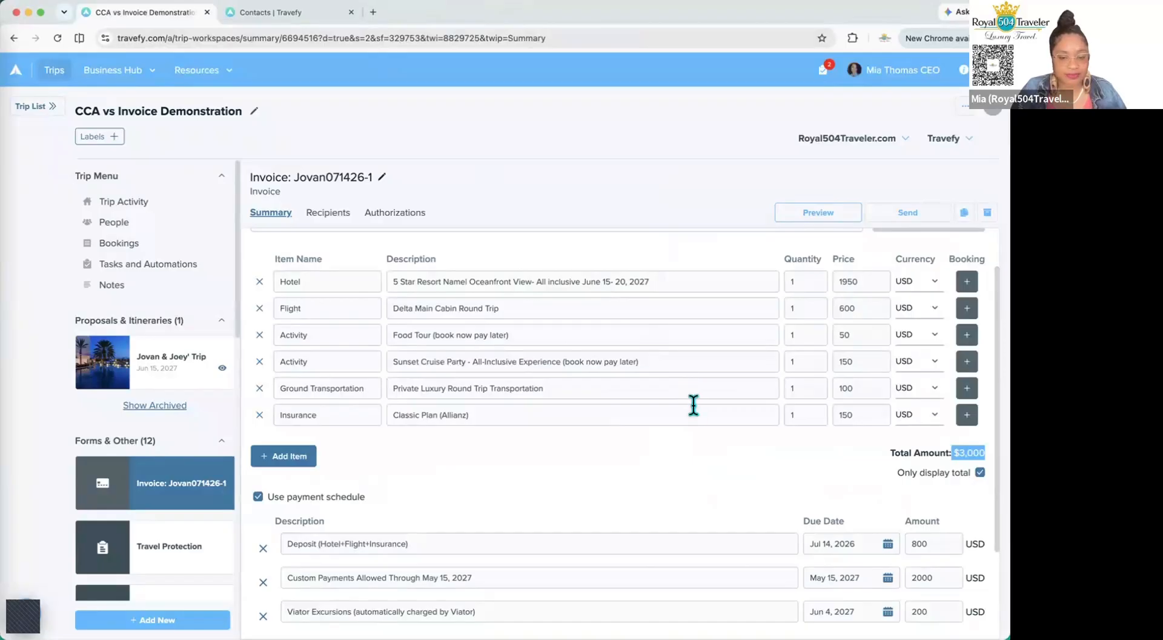
- Review the payment schedule's installments against the line items, including the Sunset Cruise Party activity's description and price
scroll(632, 393, down, 3)
click(632, 392)
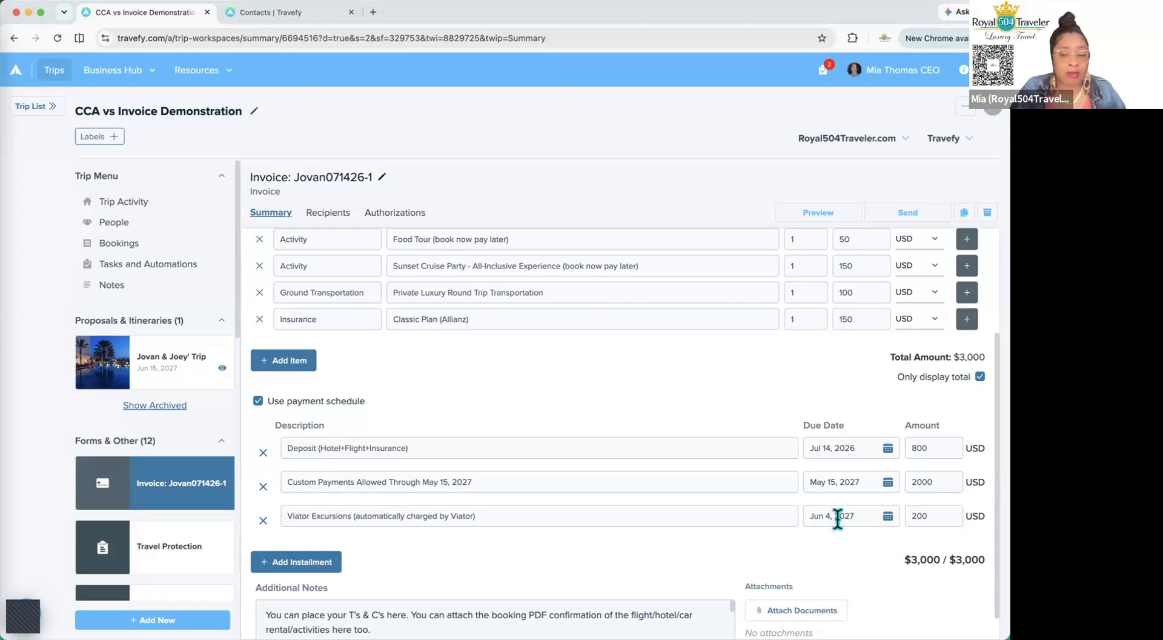
scroll(794, 457, up, 1)
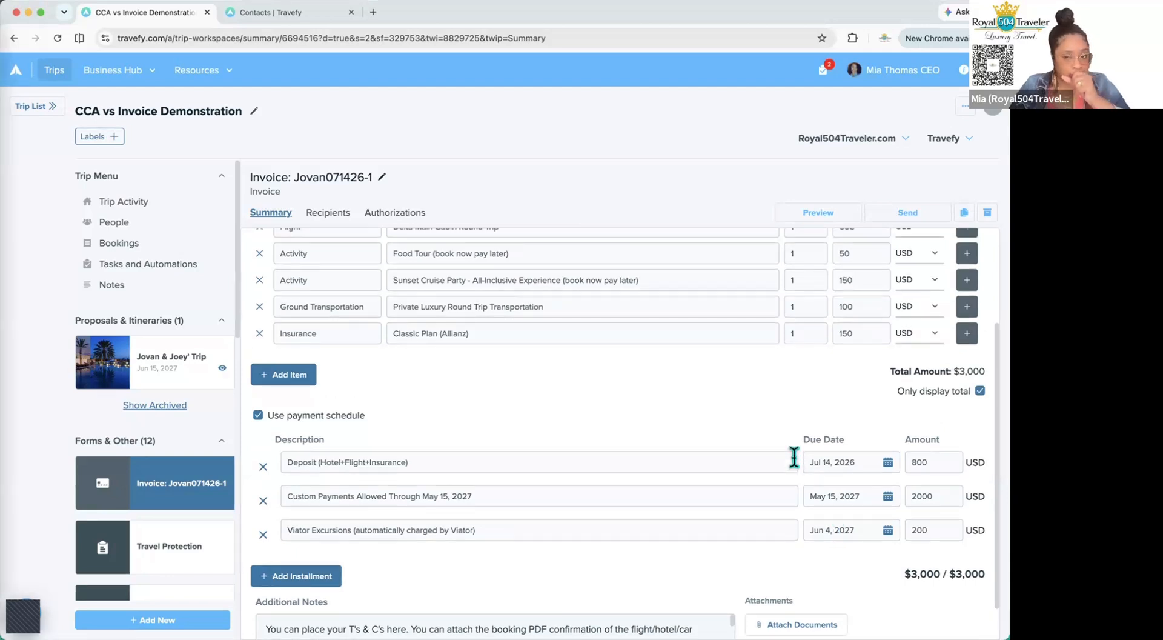
scroll(782, 471, up, 3)
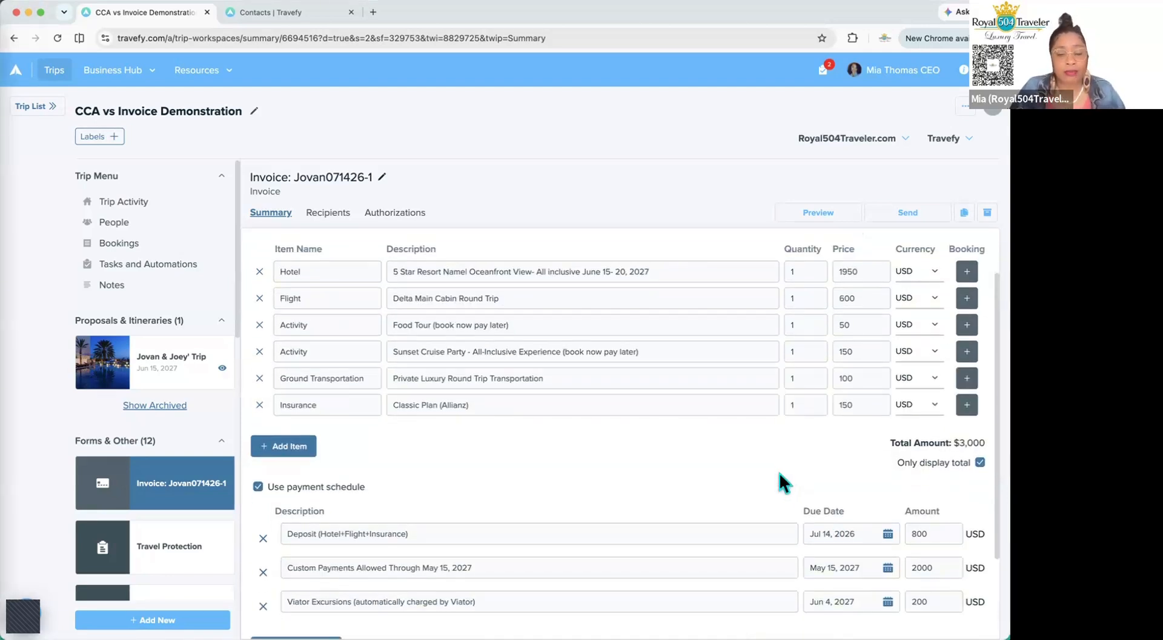
scroll(773, 464, down, 1)
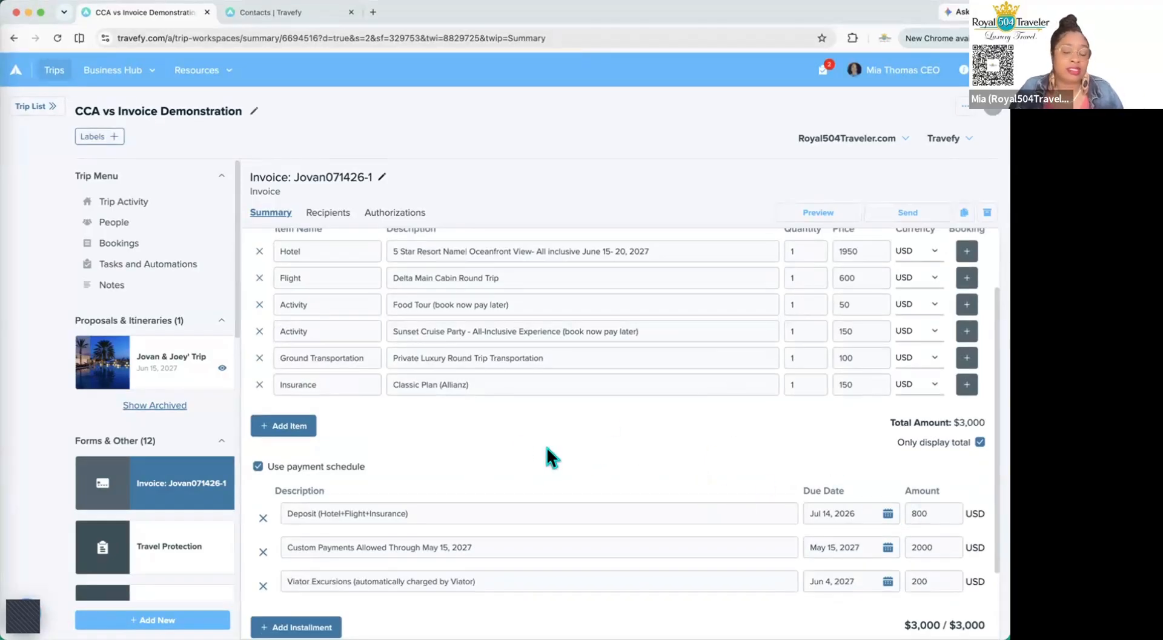
scroll(197, 394, down, 3)
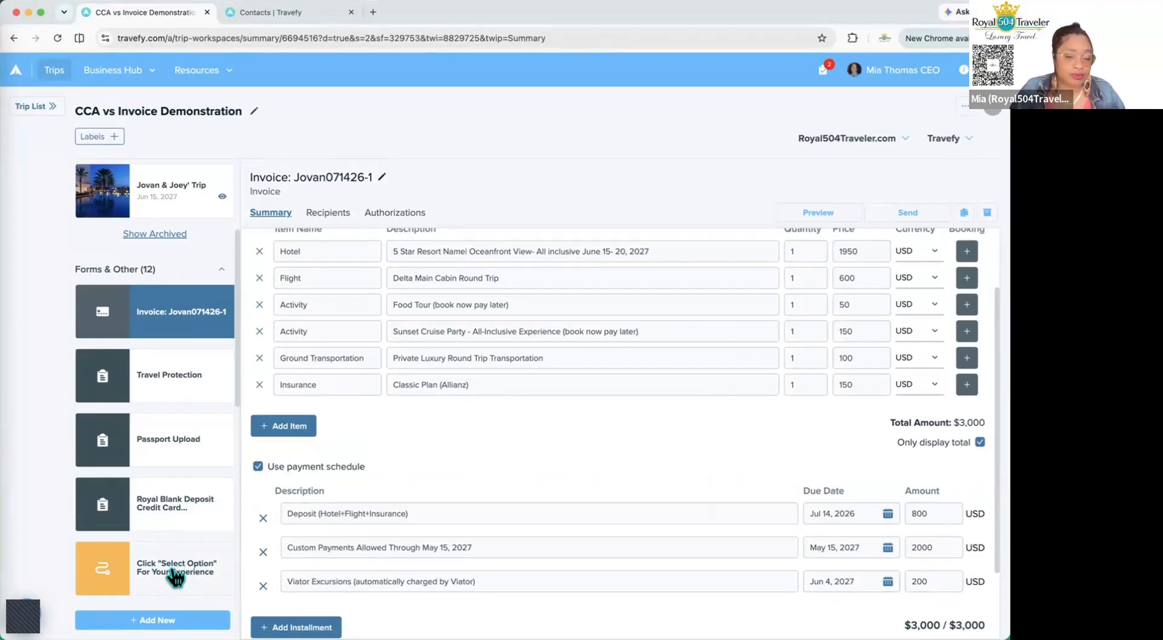
scroll(172, 573, up, 3)
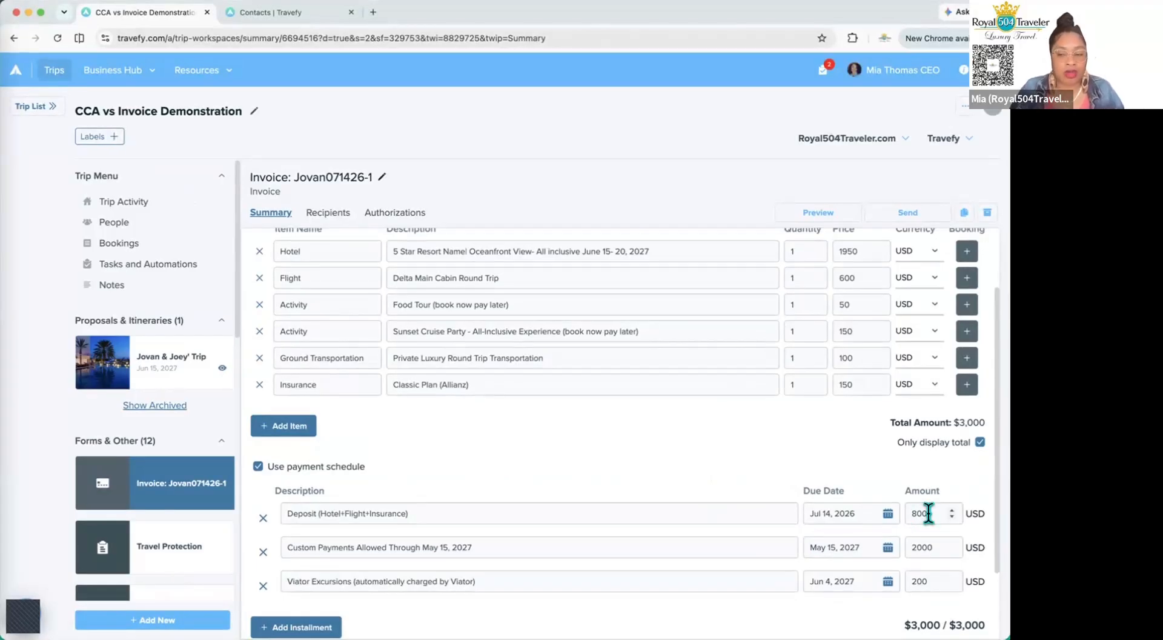
scroll(867, 303, up, 1)
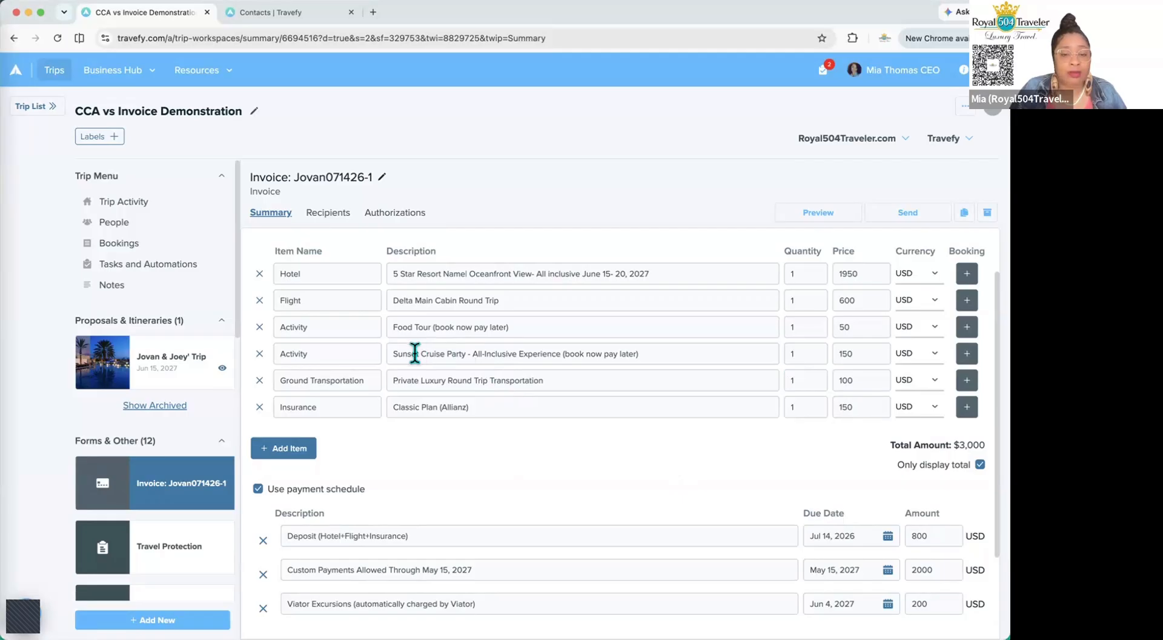
drag(417, 353, 653, 350)
click(601, 354)
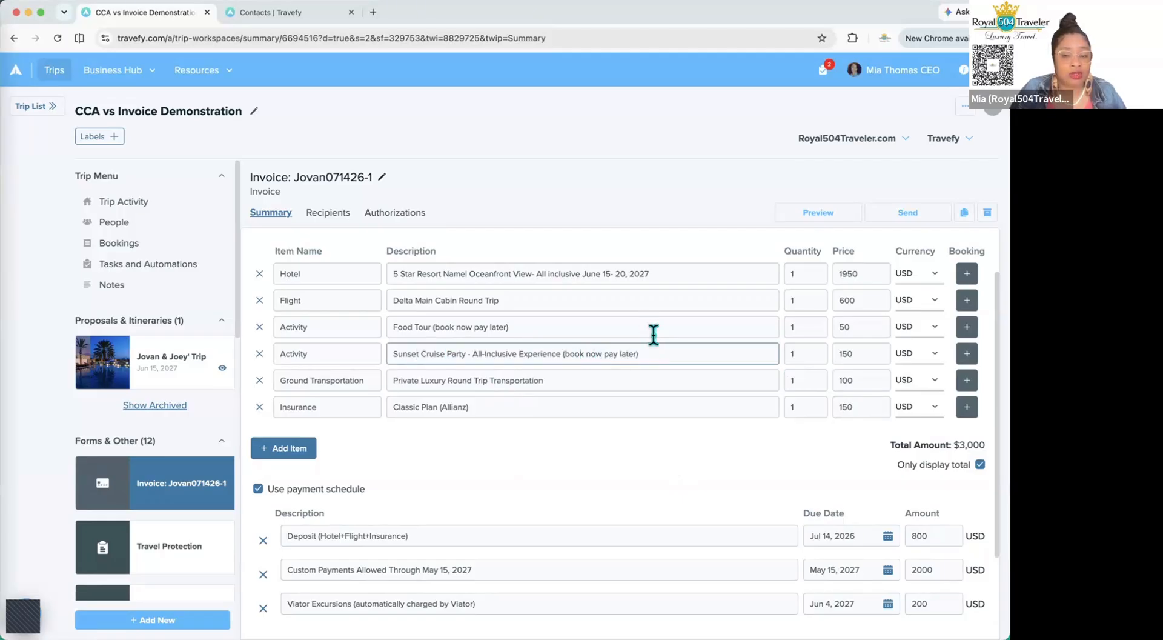
scroll(757, 515, down, 1)
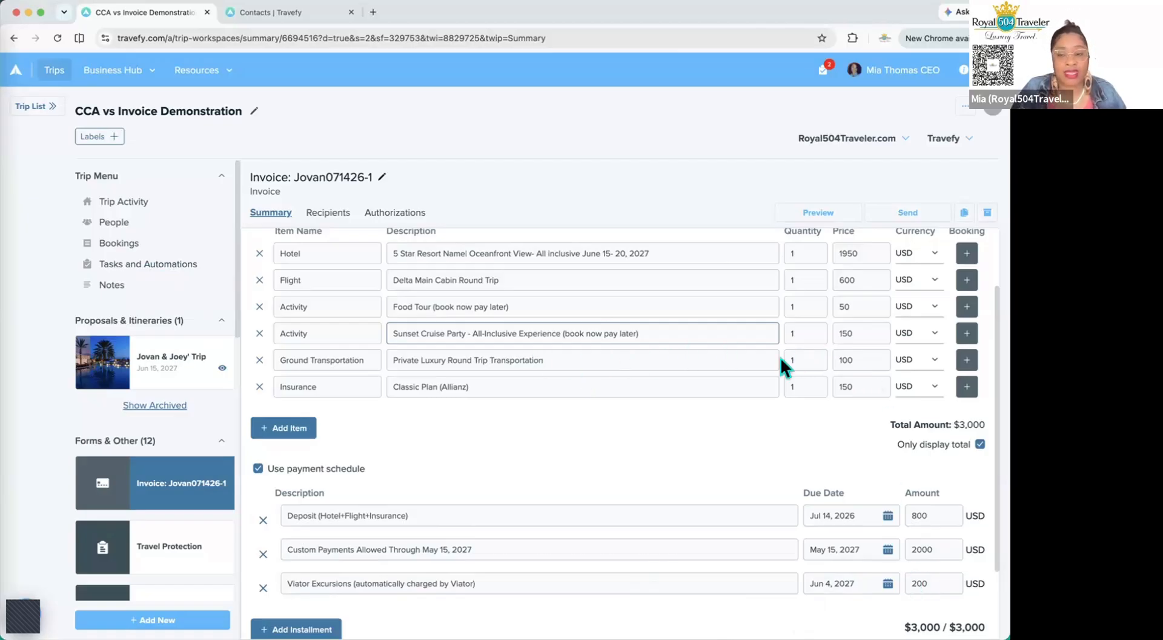
click(875, 339)
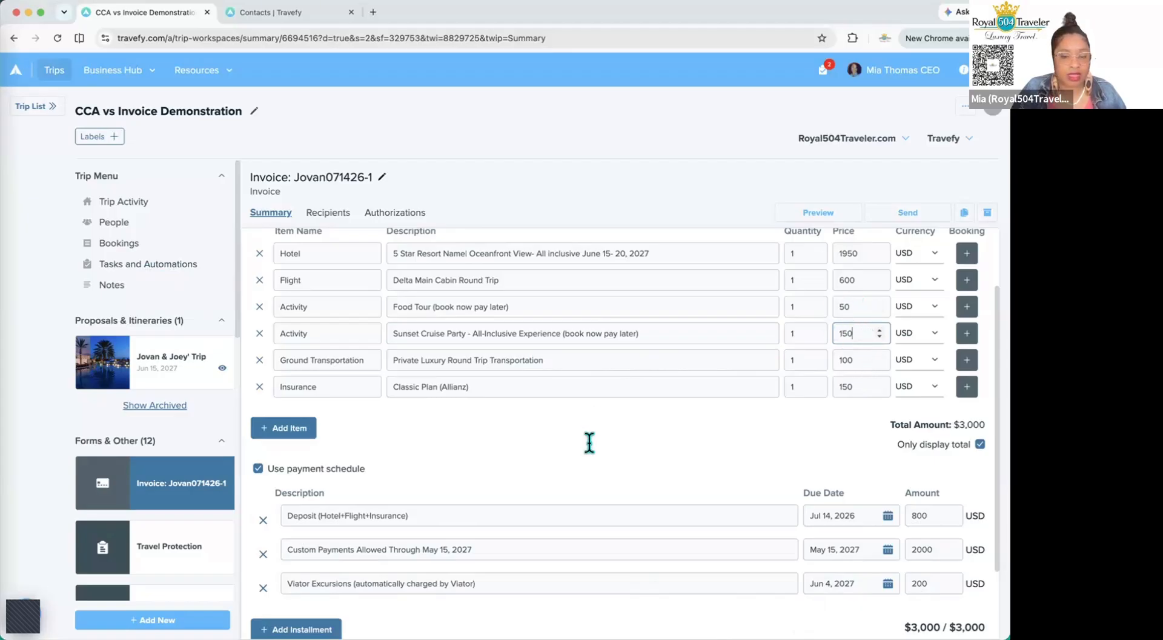
- Examine the invoice's attachments area and additional notes, including how the terms and conditions appear in the client preview
scroll(589, 442, down, 2)
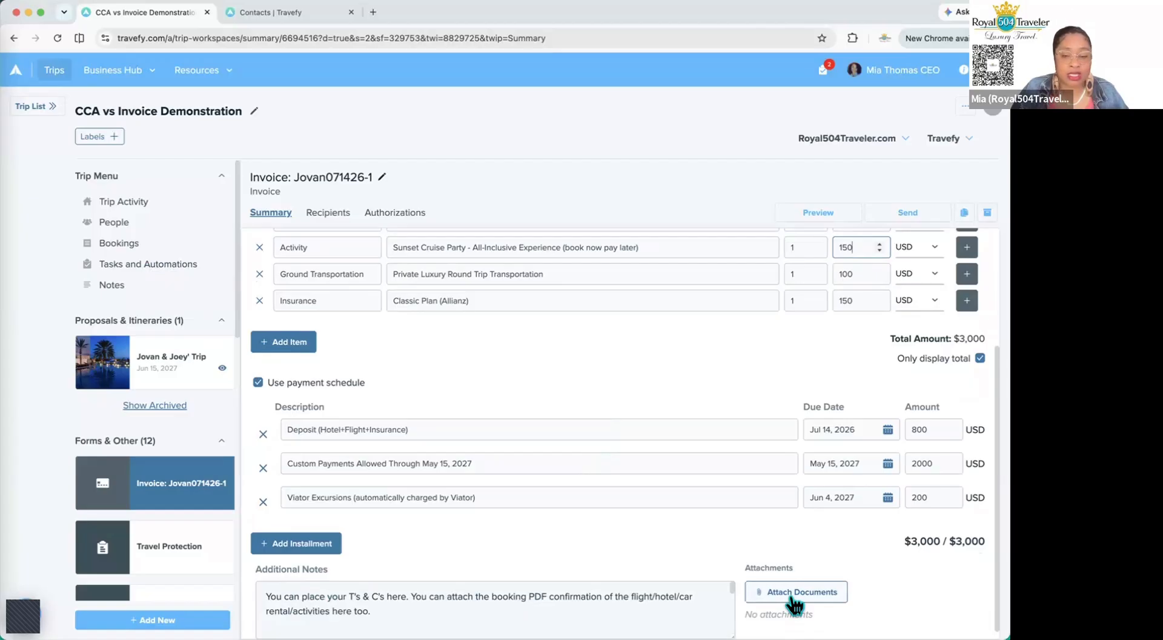
scroll(717, 365, up, 1)
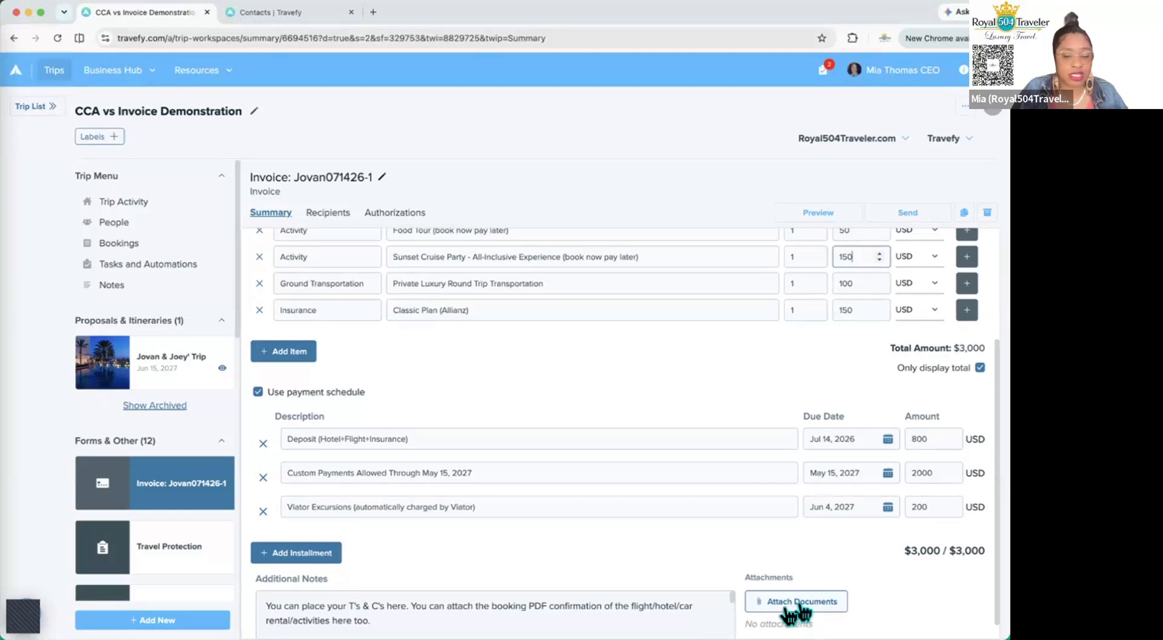
scroll(532, 607, down, 1)
scroll(322, 602, down, 6)
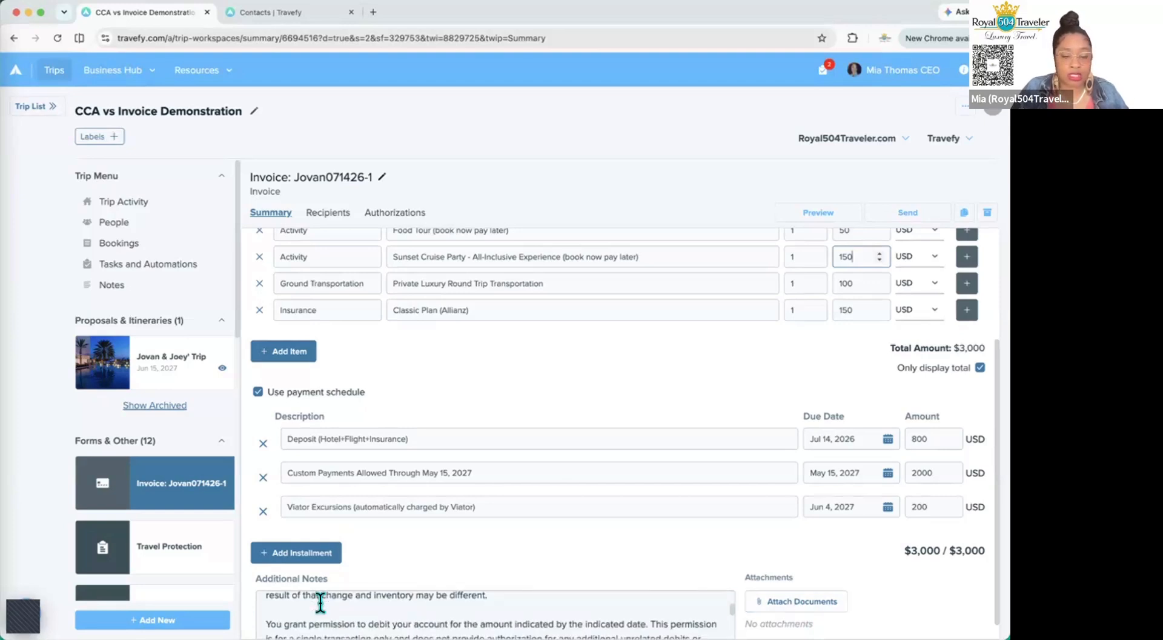
scroll(329, 609, up, 7)
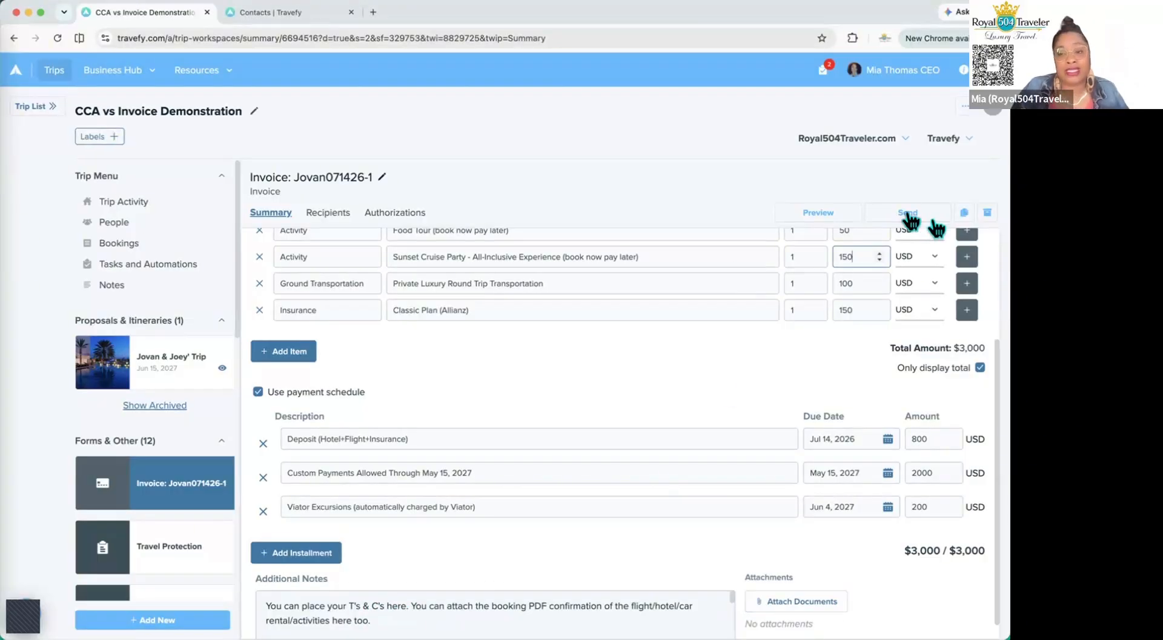
click(822, 213)
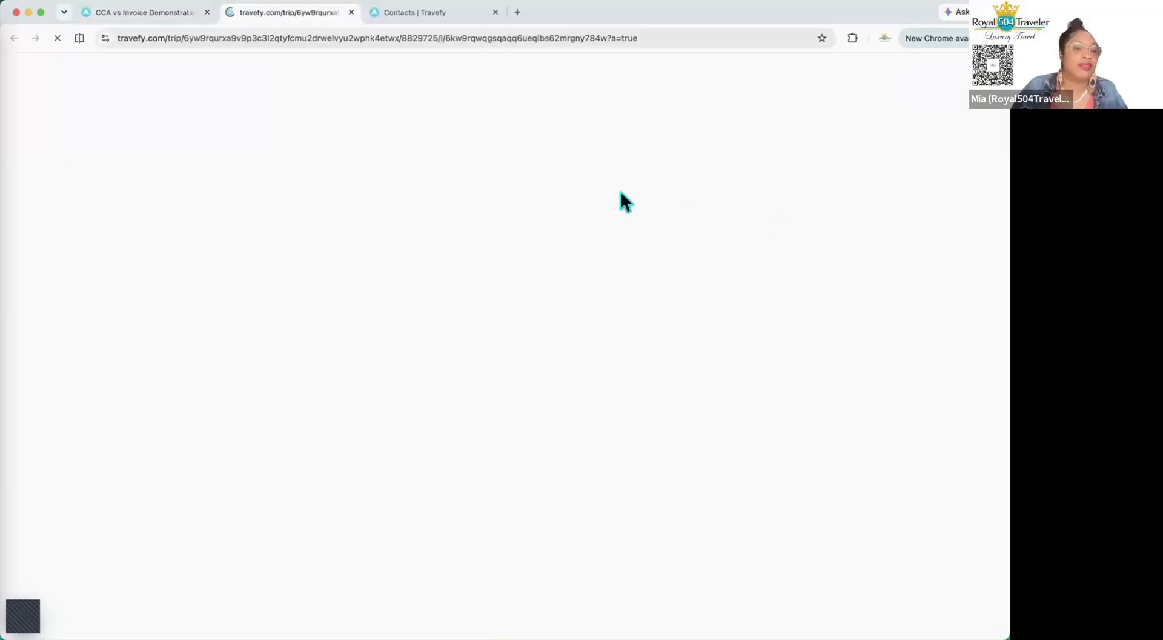
drag(681, 245, 866, 558)
click(796, 282)
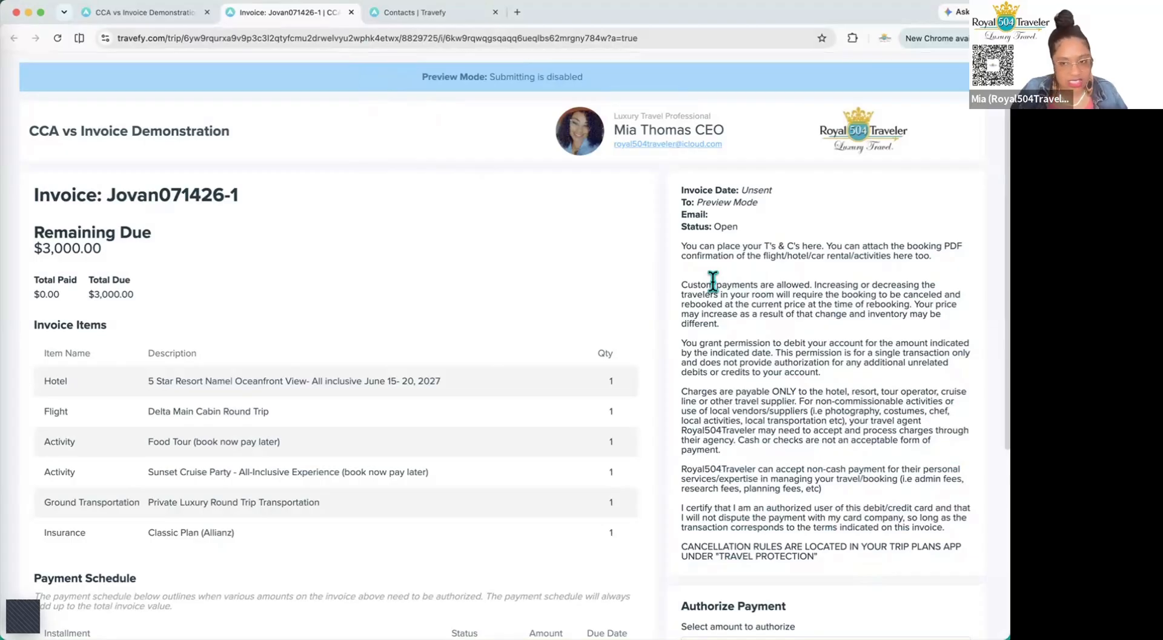
click(352, 12)
- Duplicate the invoice within this trip, keeping the copy's default name
scroll(552, 603, down, 3)
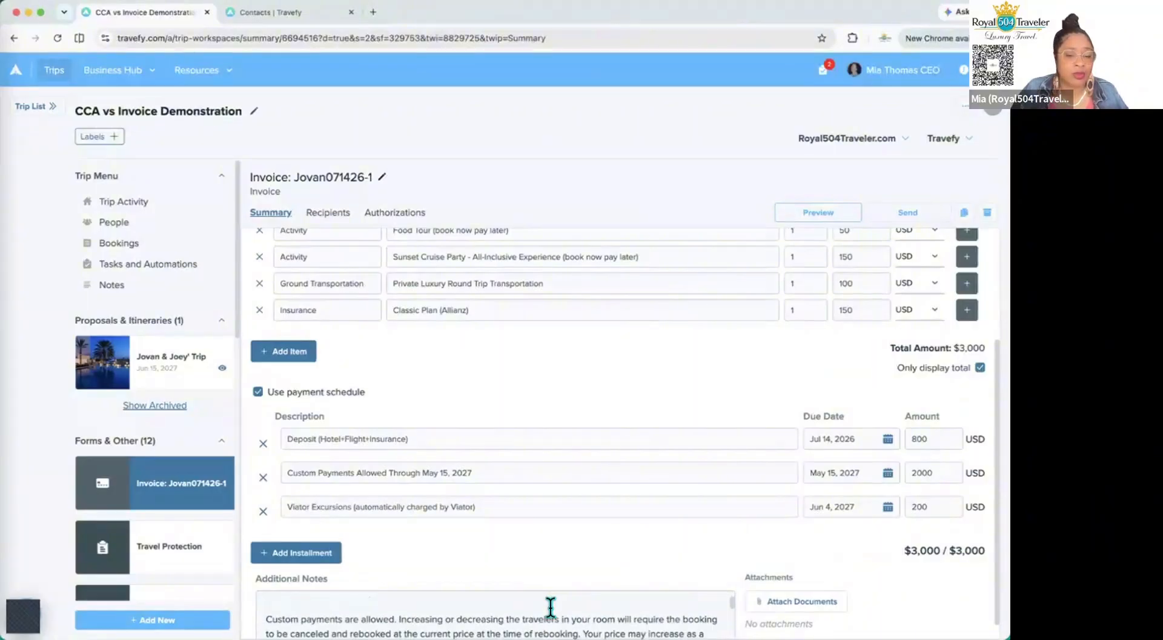
scroll(551, 608, up, 3)
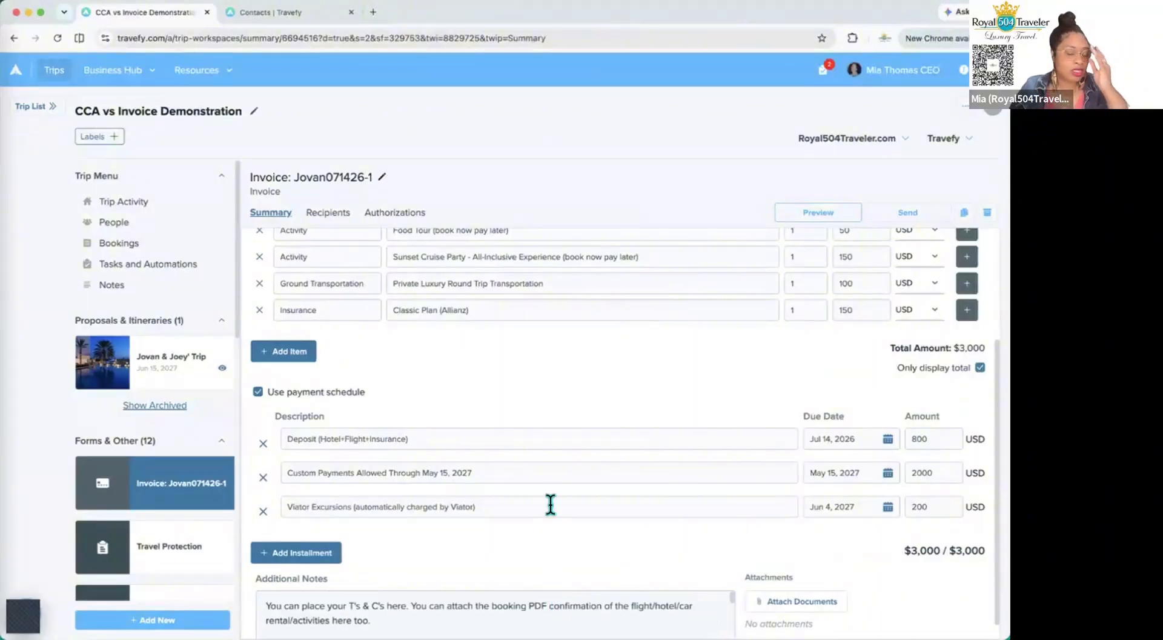
scroll(554, 485, up, 3)
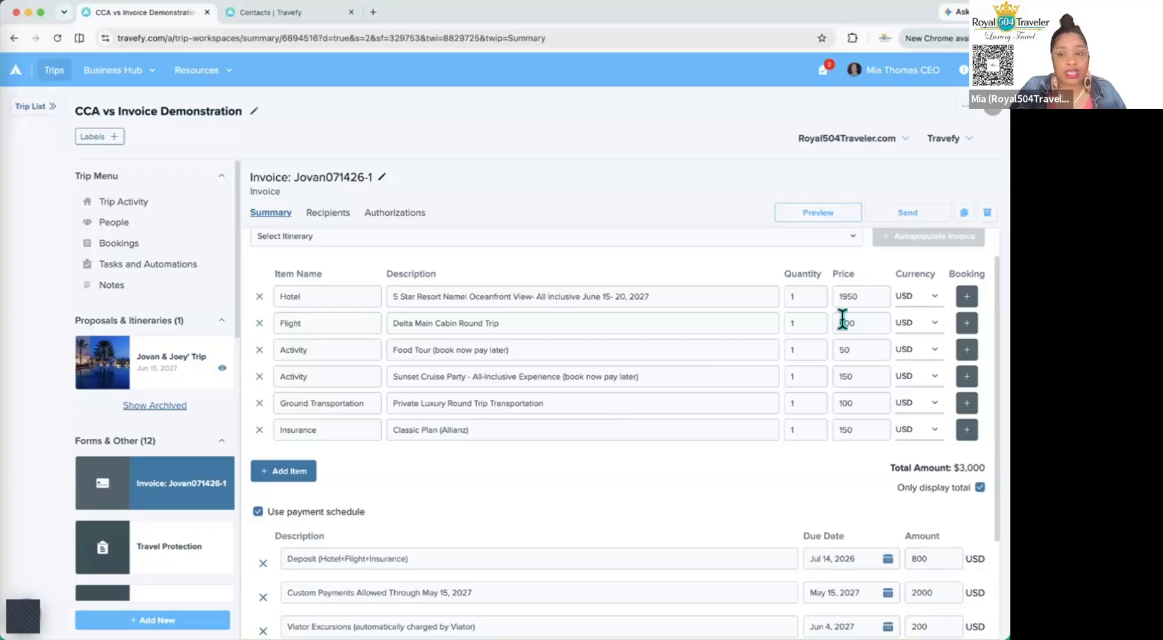
click(964, 214)
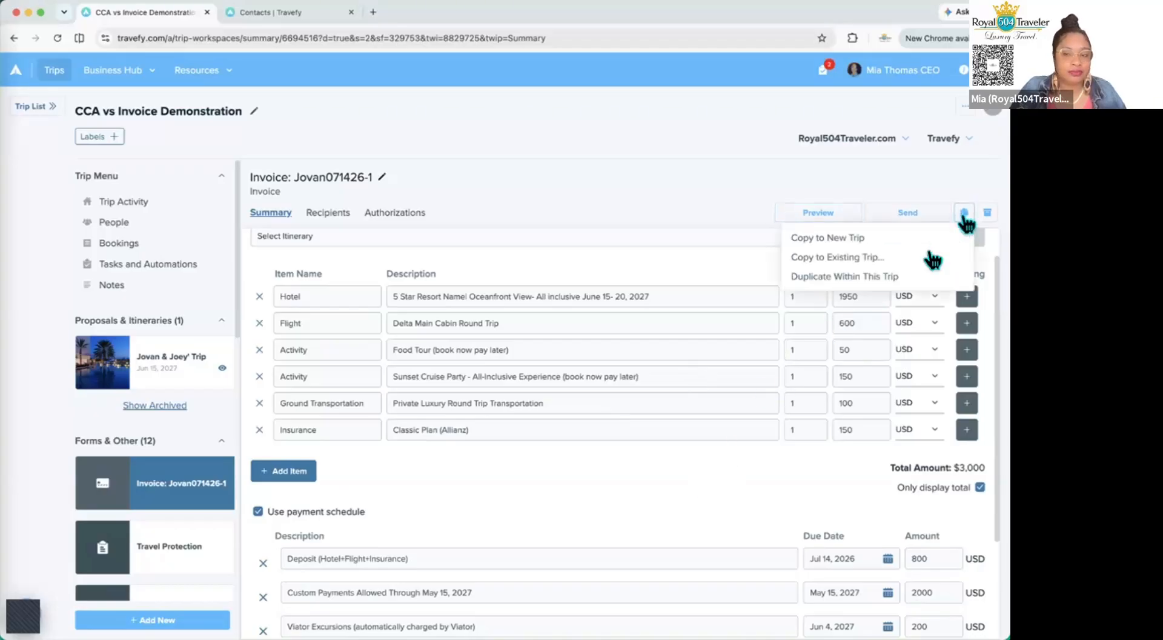
click(851, 276)
click(641, 412)
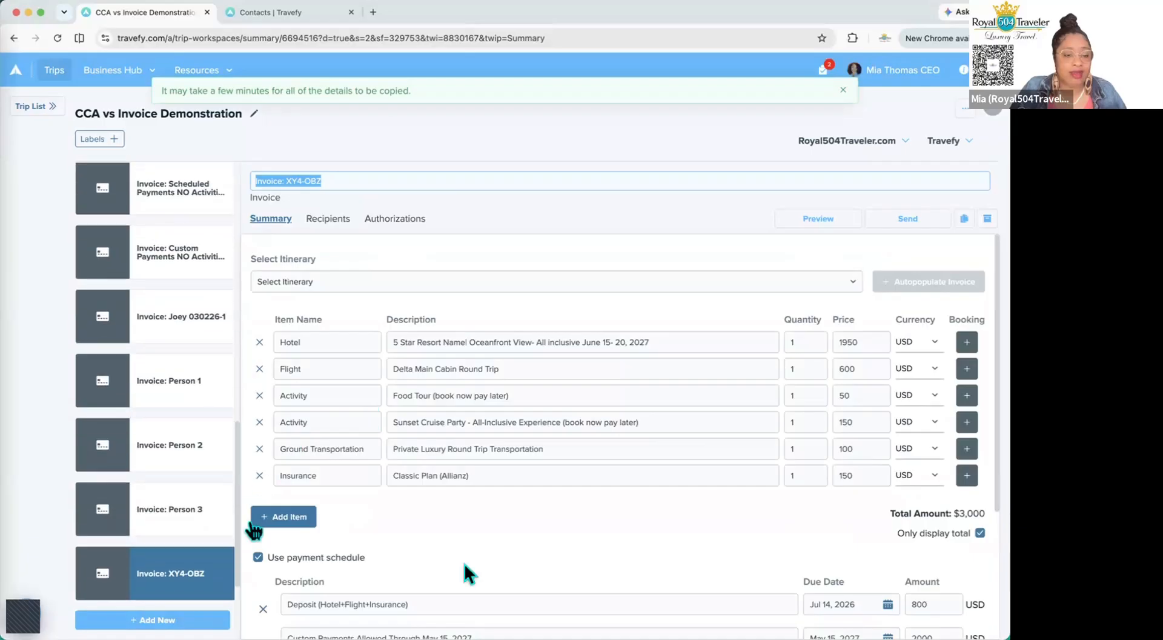
- Move the duplicated invoice up the trip's Forms & Other list so it sits directly below the first traveler's invoice
drag(170, 588, 169, 218)
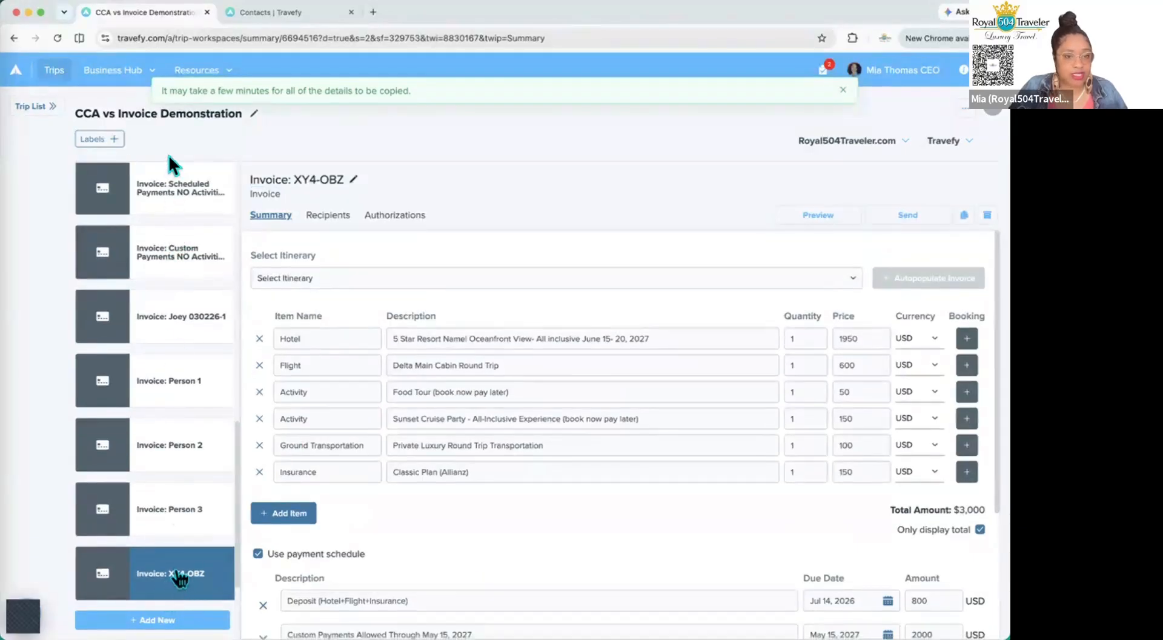
drag(169, 150, 145, 219)
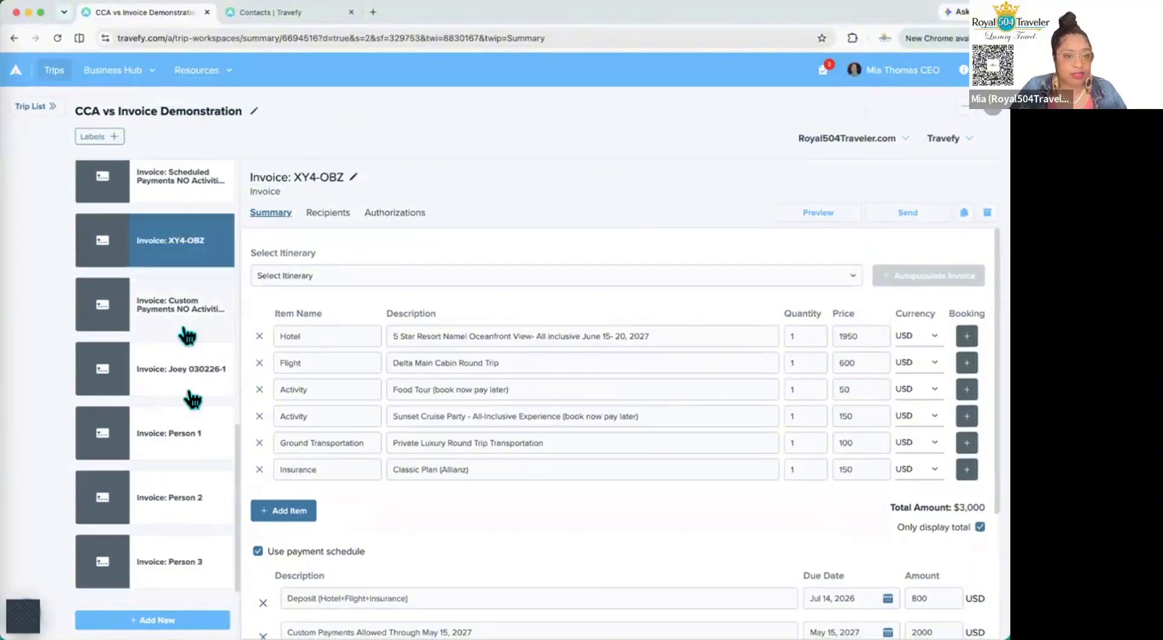
scroll(186, 388, up, 2)
scroll(185, 446, up, 2)
drag(168, 516, 148, 363)
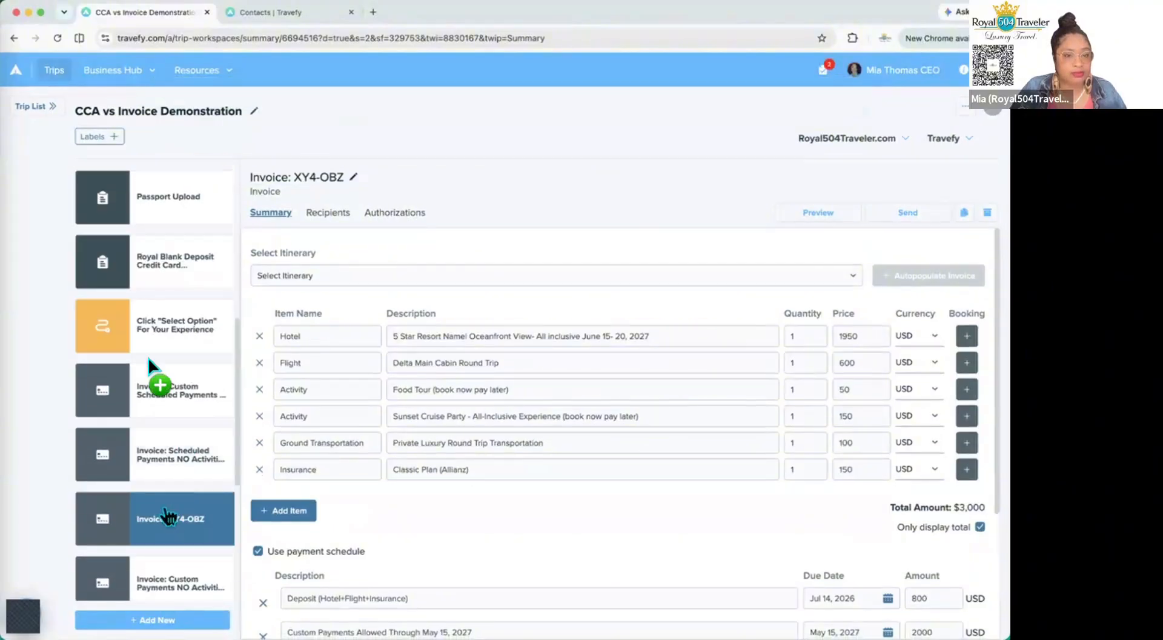
drag(146, 252, 146, 239)
scroll(182, 485, up, 5)
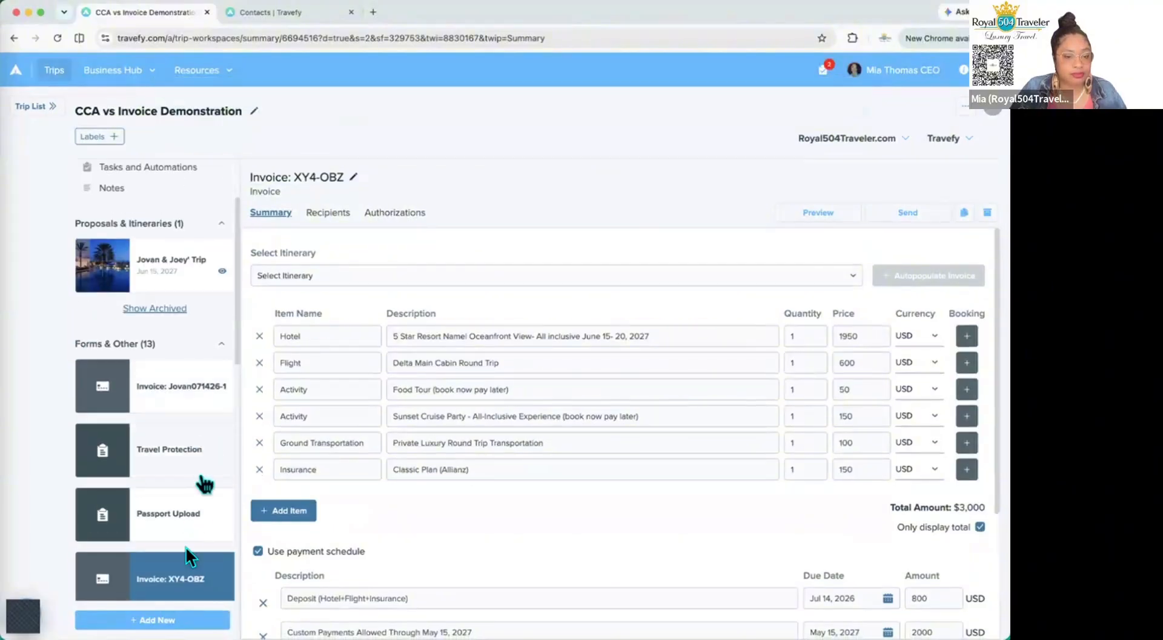
drag(180, 578, 150, 421)
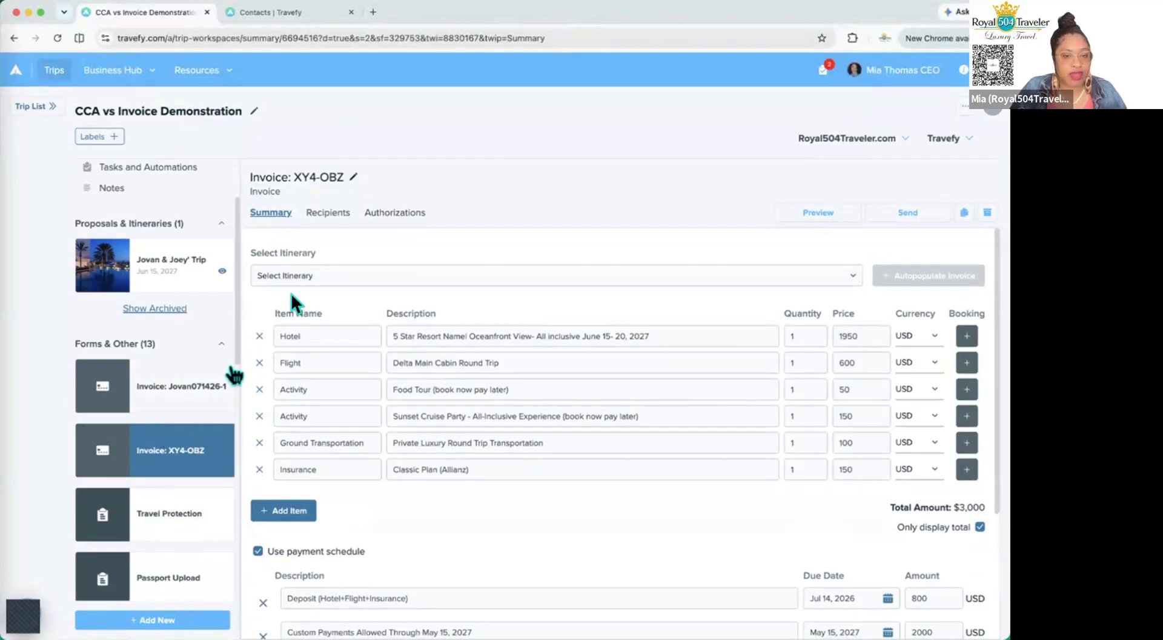
- Rename the duplicated invoice as "Invoice:" plus the second traveler's first name followed directly by 071426-1
click(185, 393)
click(161, 456)
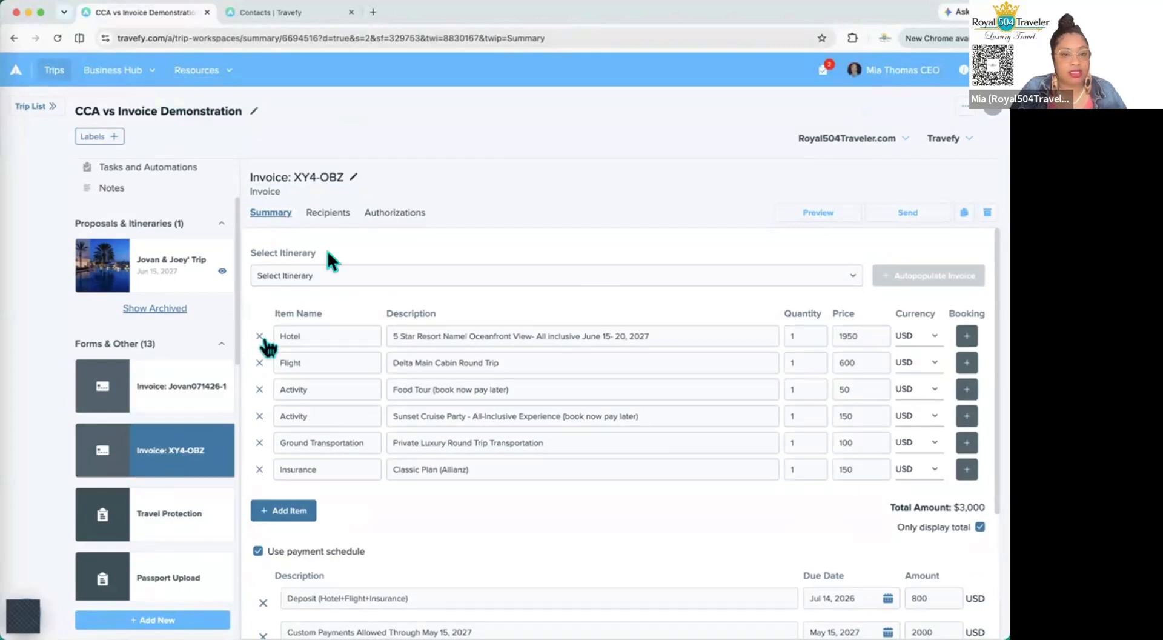
click(358, 180)
click(354, 176)
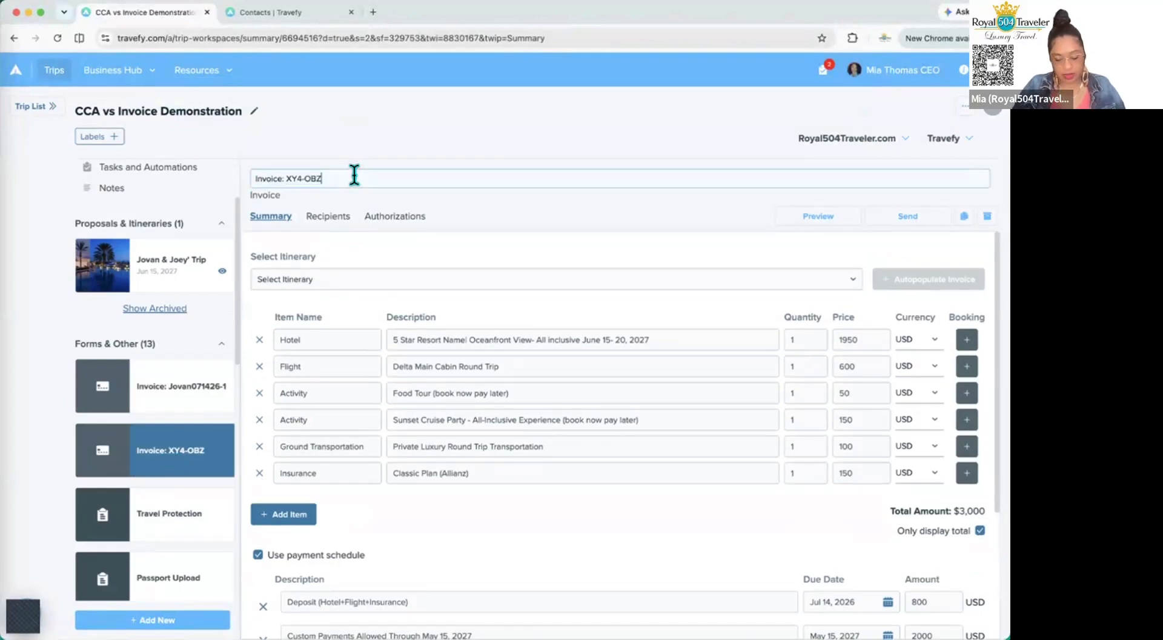
key(BackSpace)
key(BackSpace)
key(BackSpace)
key(BackSpace)
key(Return)
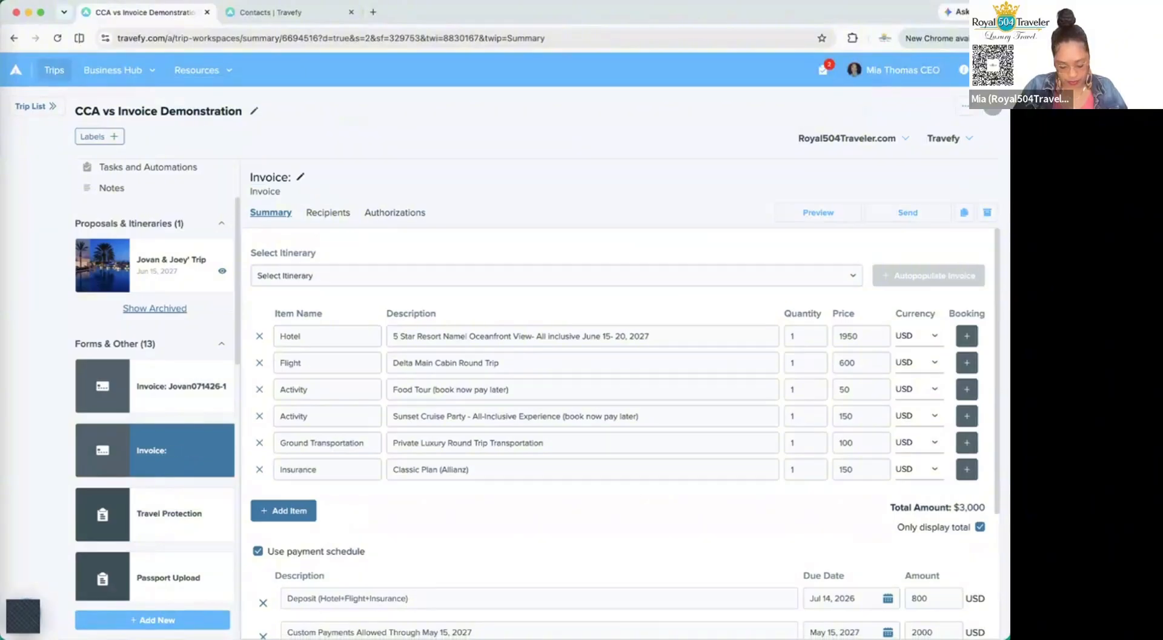
click(301, 177)
click(309, 178)
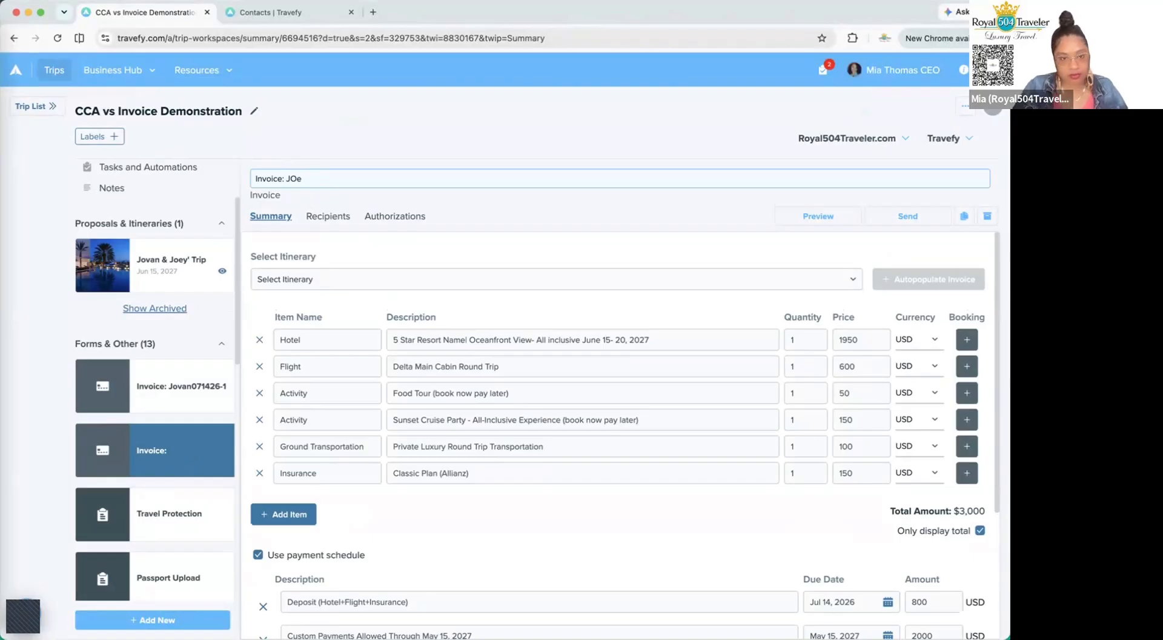
text(Joey)
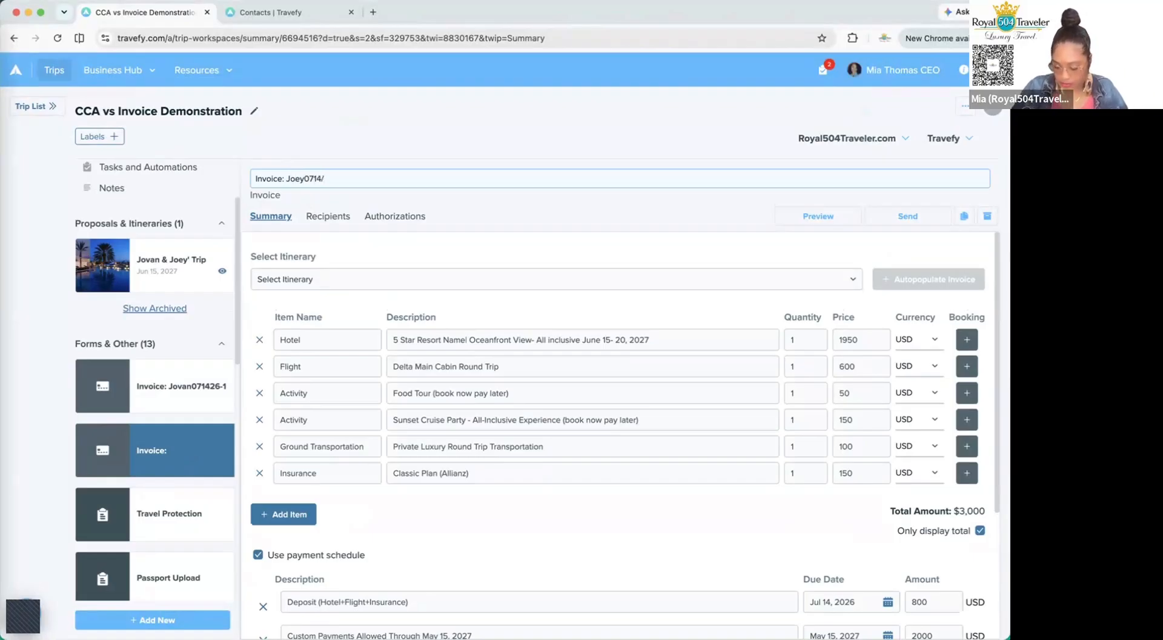
text(071426-1)
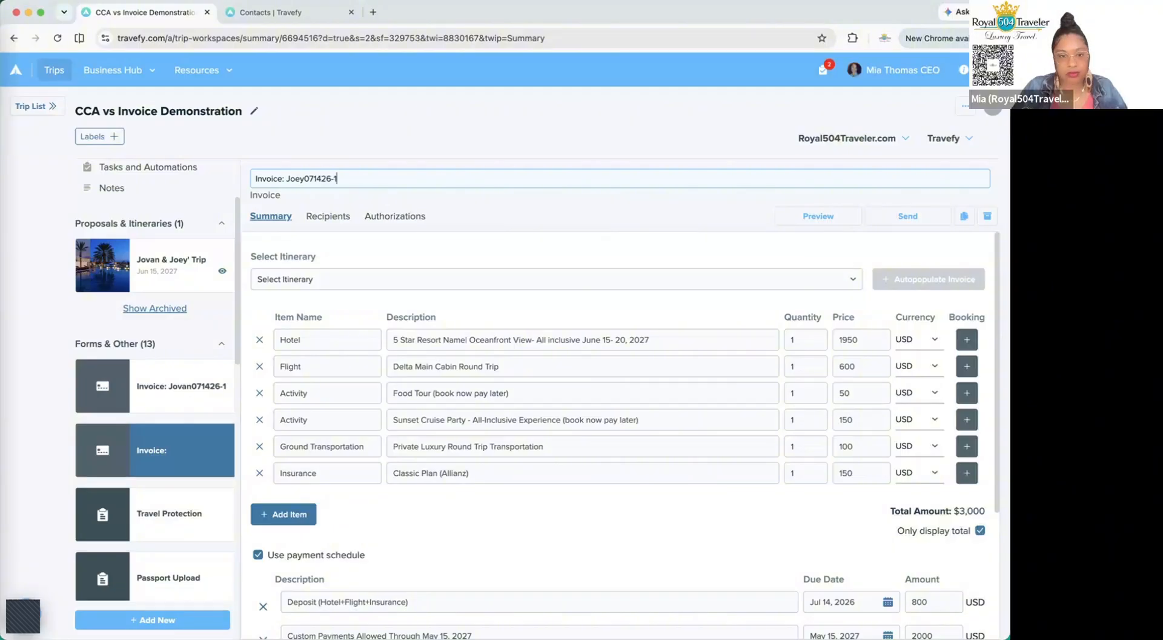
click(476, 206)
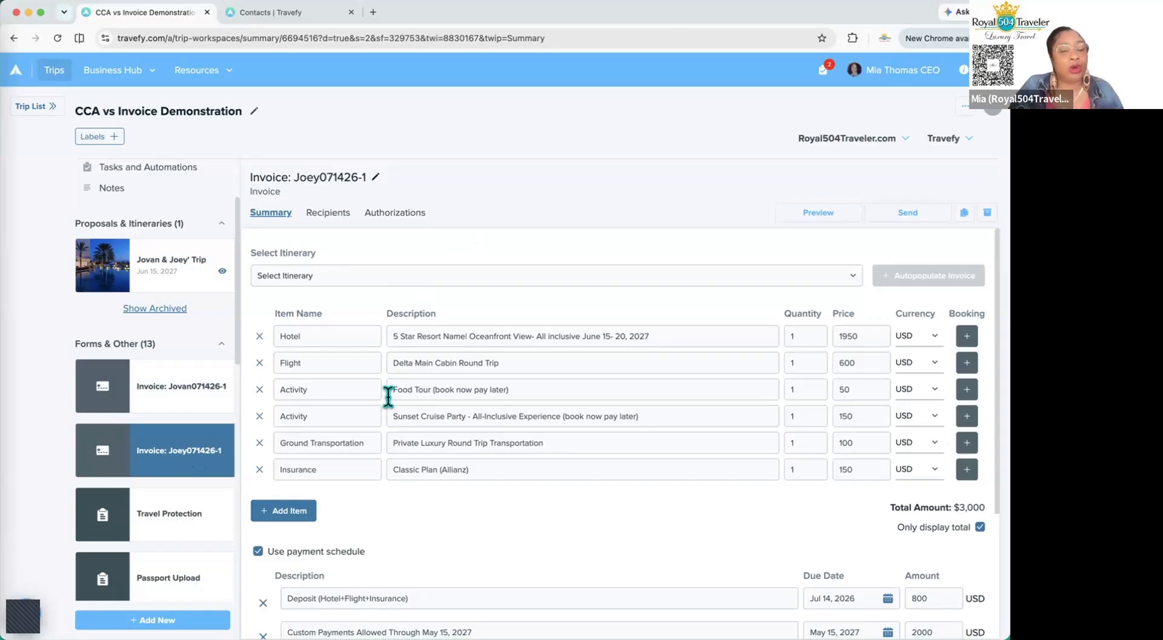
- Compare the first traveler's invoice with the copy, including the copy's payment schedule, and archive the copy
click(191, 407)
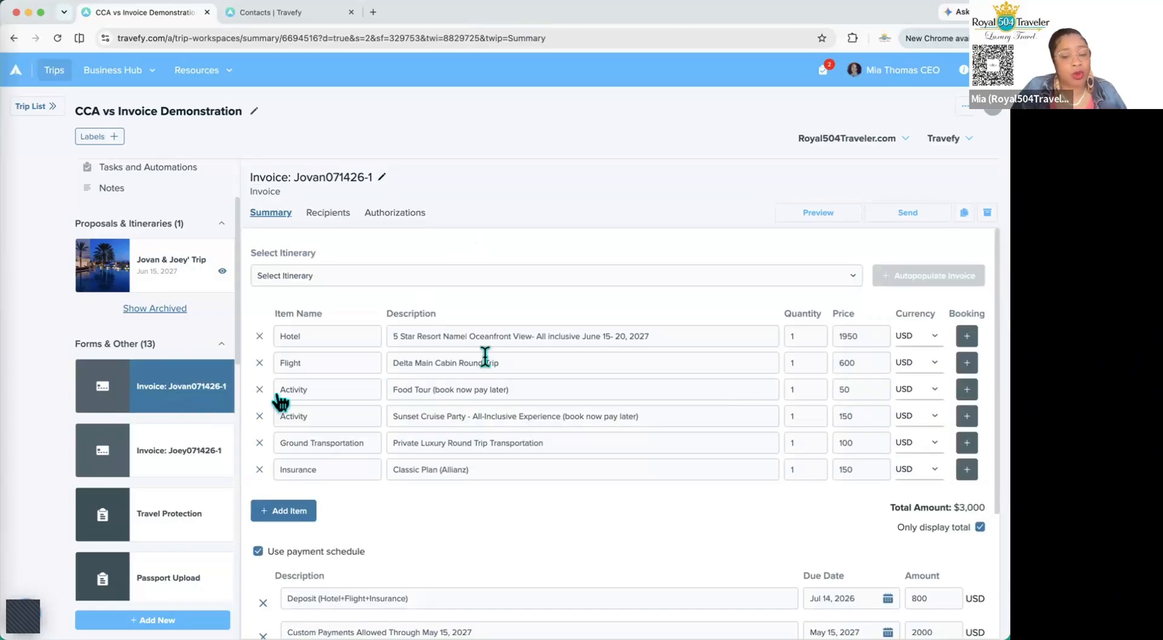
click(183, 450)
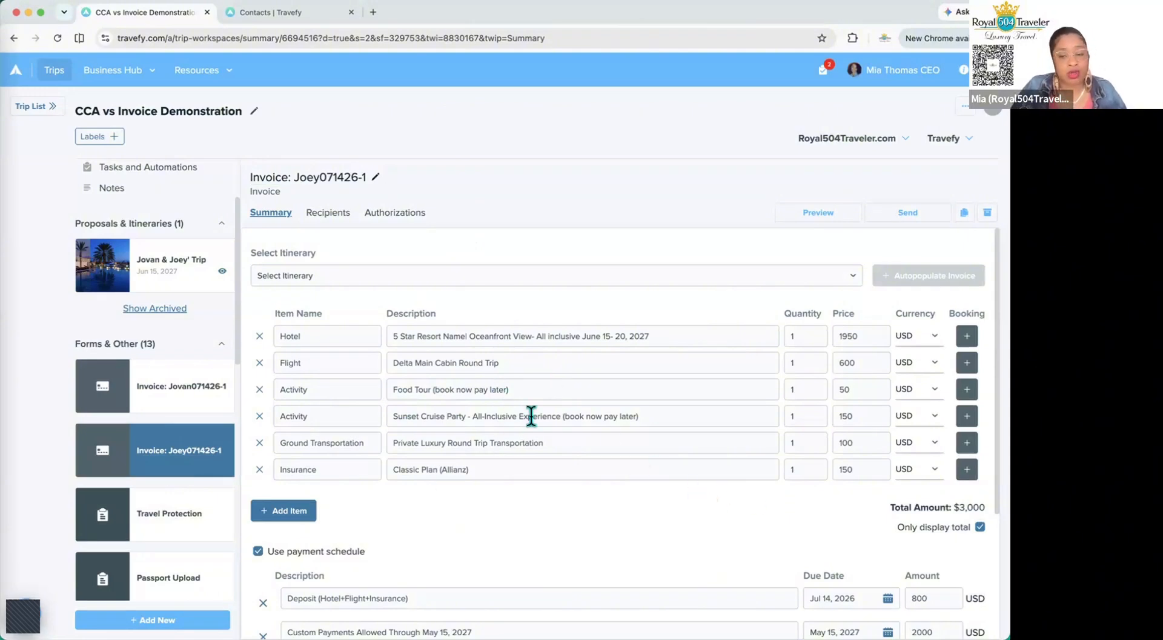
scroll(478, 460, down, 3)
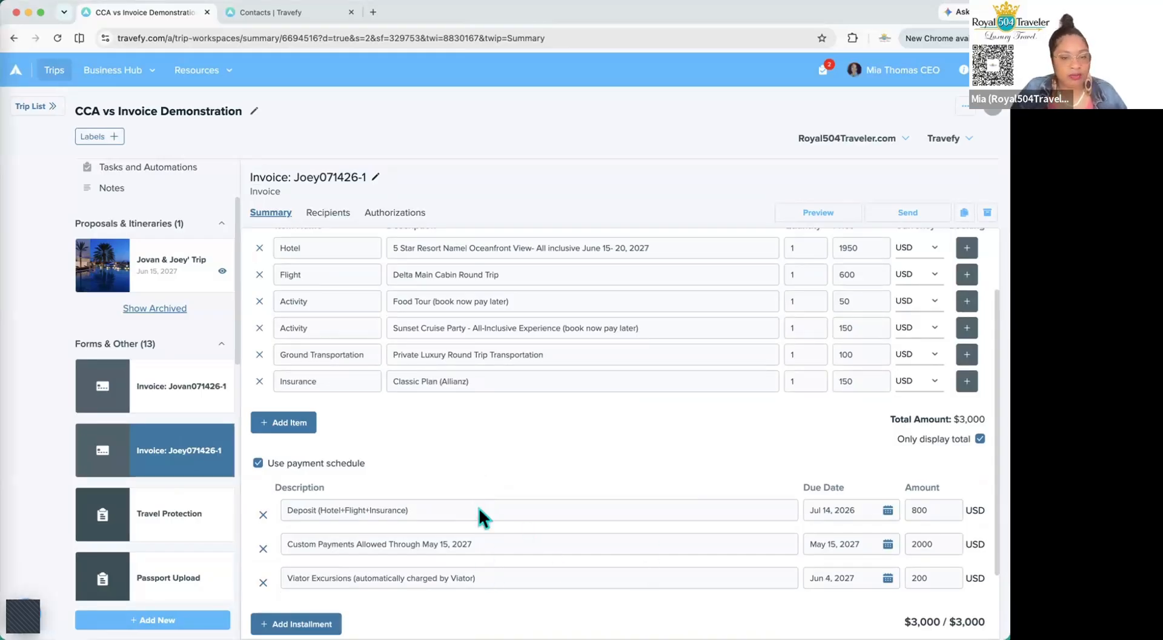
scroll(363, 478, up, 3)
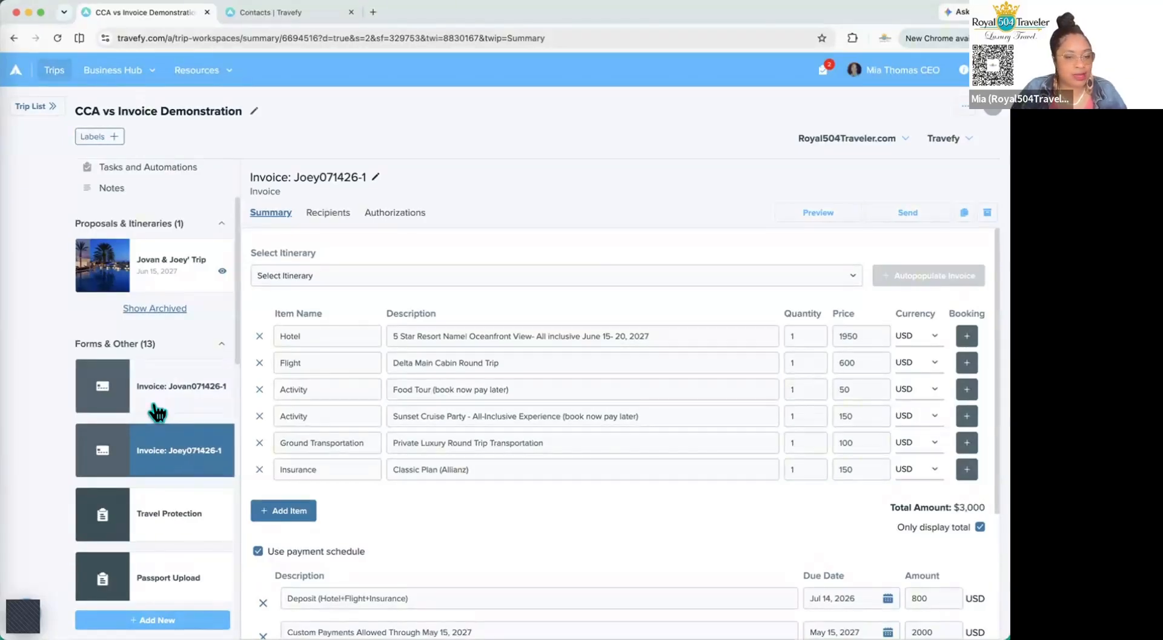
click(988, 213)
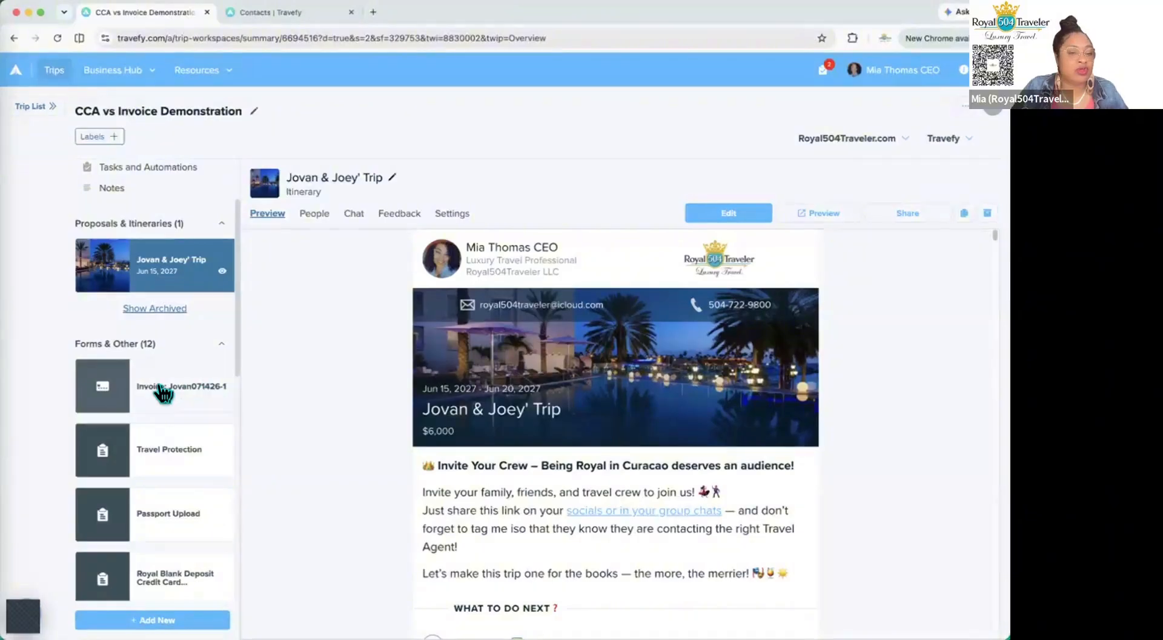
- Start sending the first traveler's invoice, adding that traveler from the contacts as the recipient
click(194, 386)
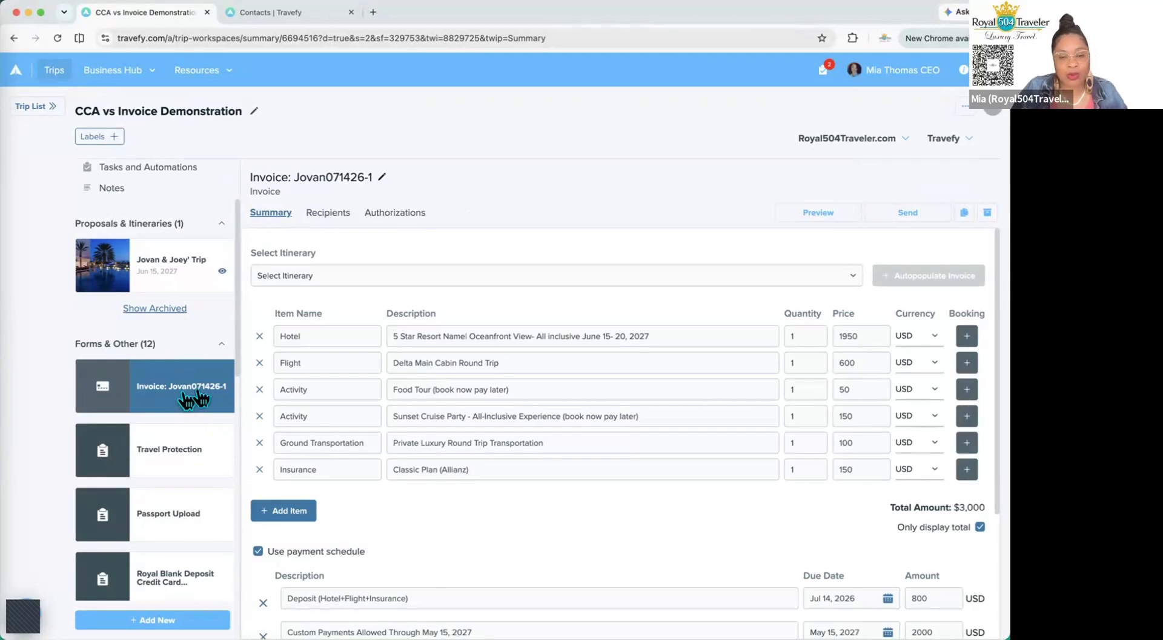
click(906, 214)
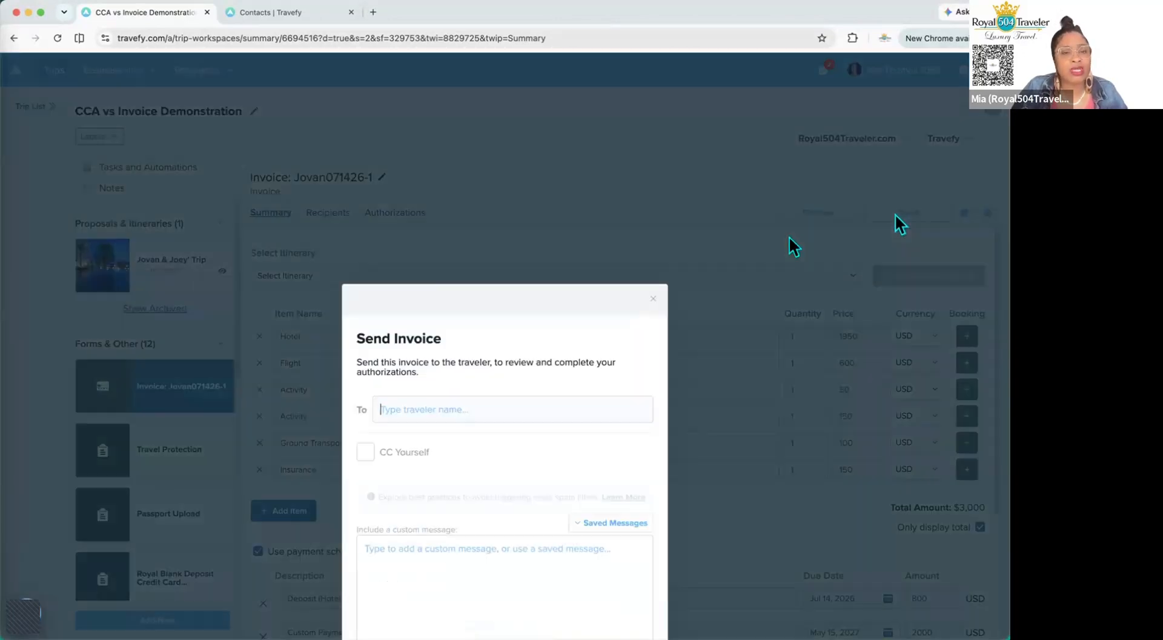
click(464, 243)
text(jovan)
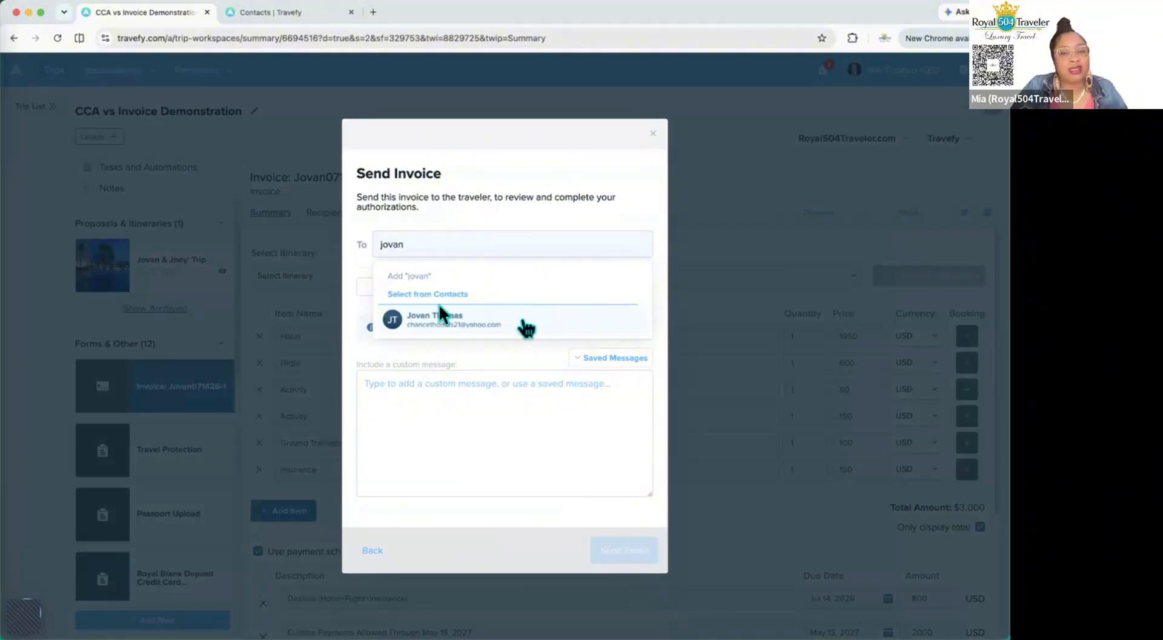
click(522, 321)
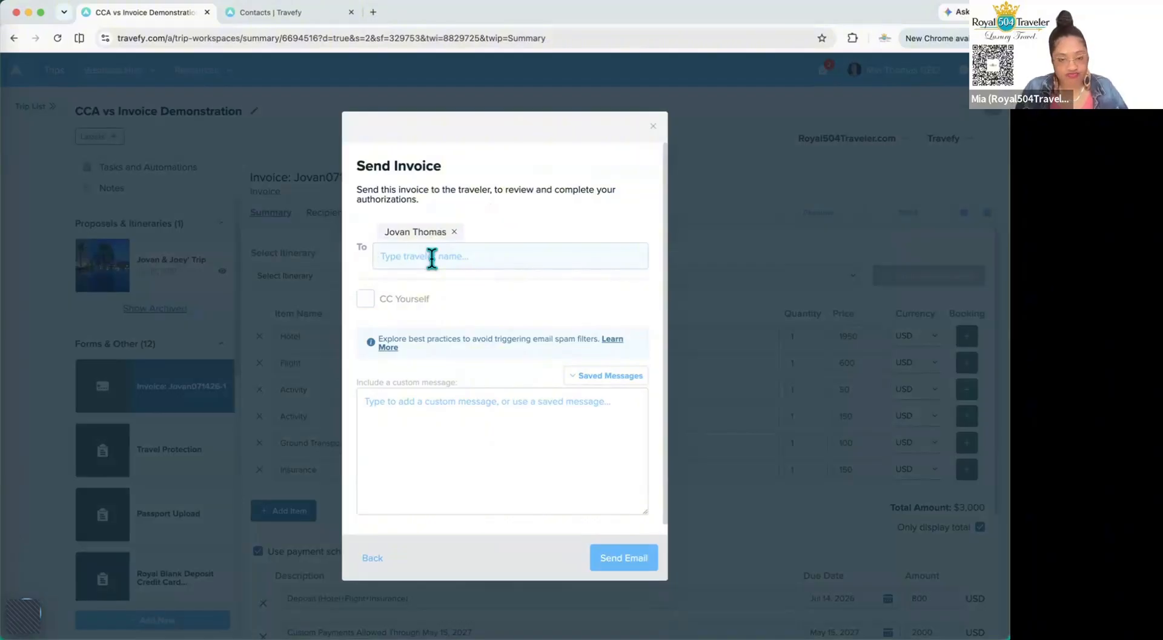
- Fill the custom message with the saved "Official Invoice" message, found by searching "invo", and send the invoice email
click(622, 377)
text(inv)
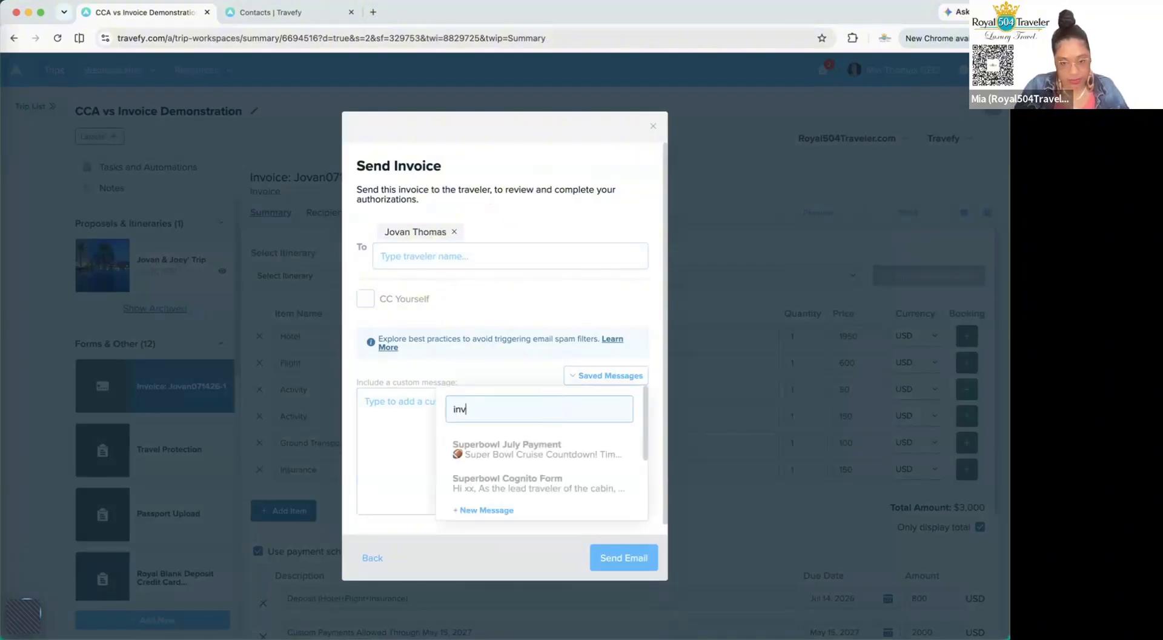
text(ocie)
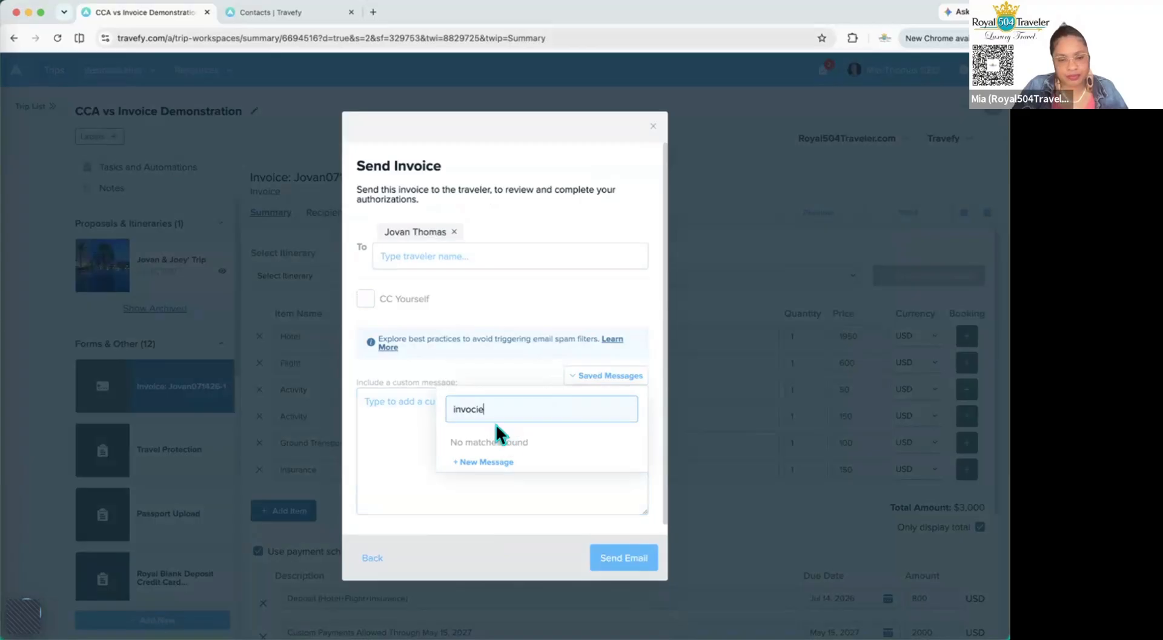
key(BackSpace)
key(BackSpace)
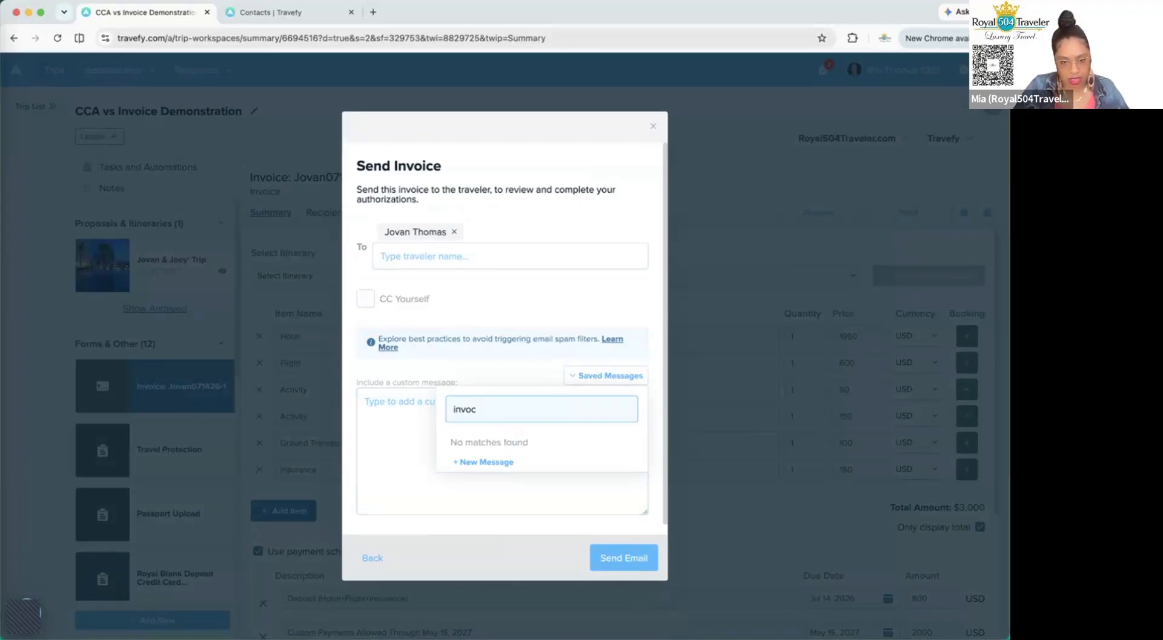
key(BackSpace)
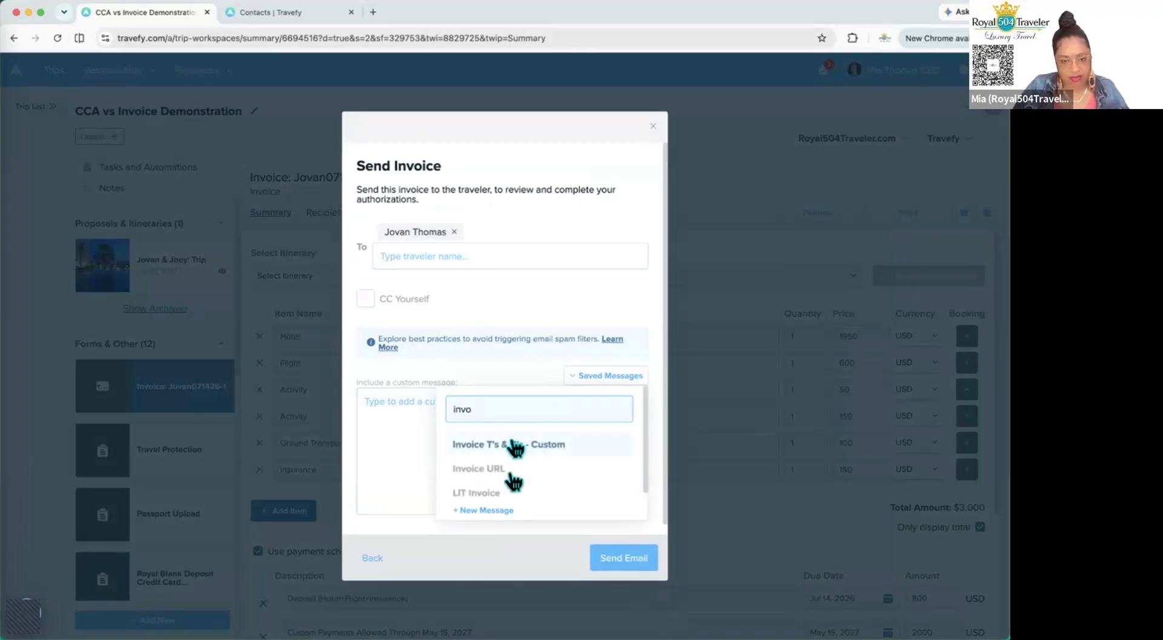
scroll(514, 472, down, 2)
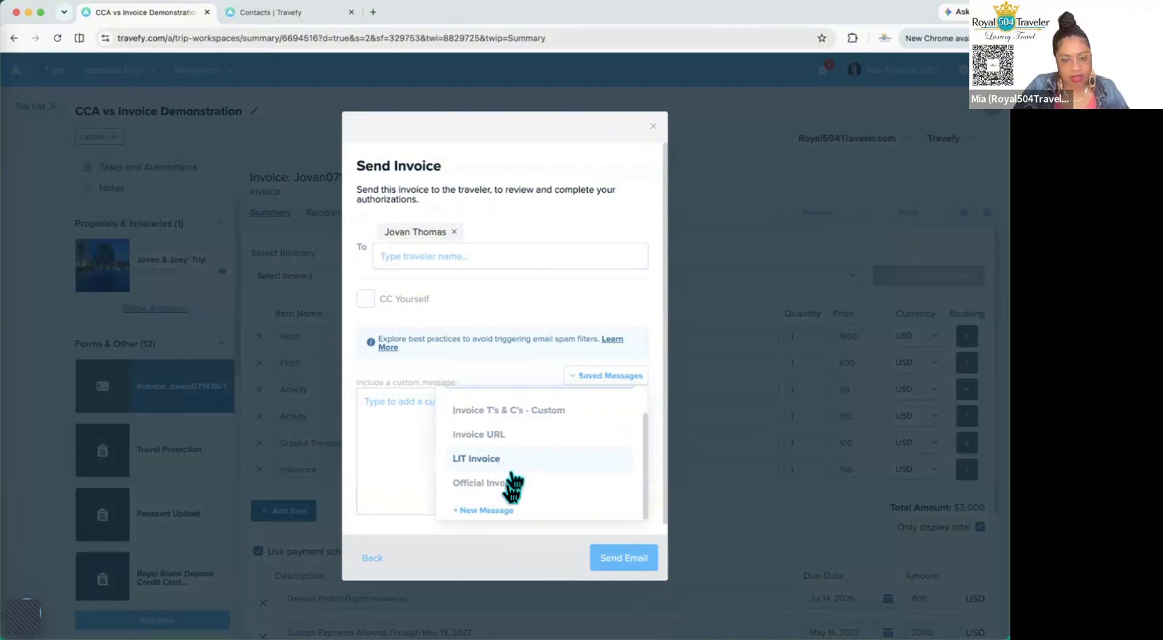
click(511, 484)
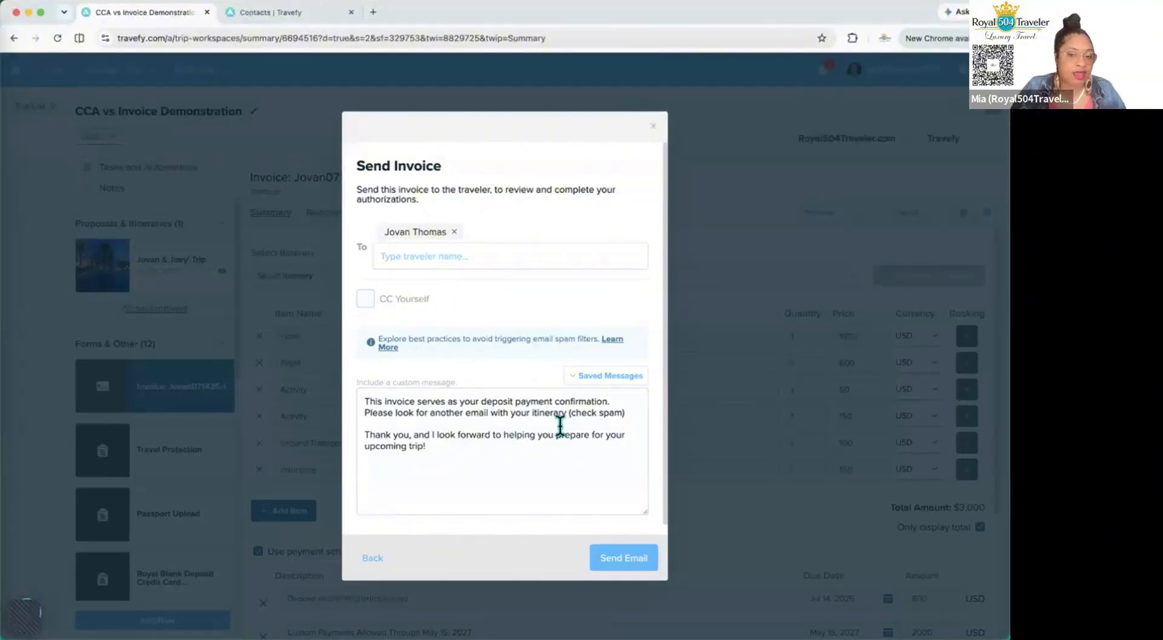
click(632, 566)
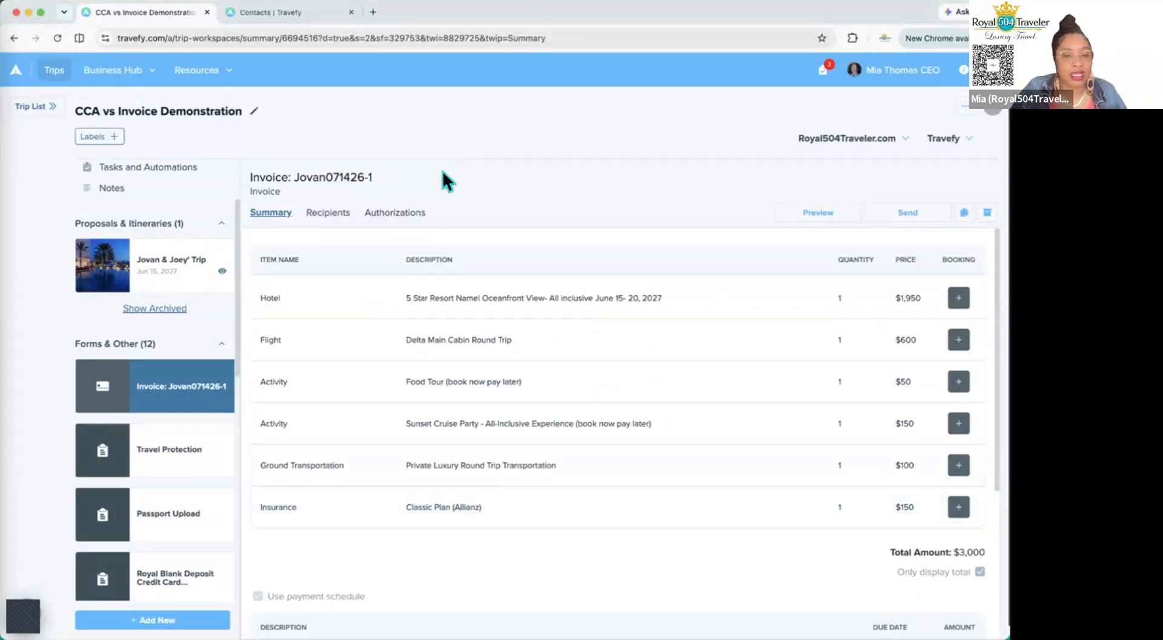
- Review the sent invoice's authorizations, including the deposit's due amount and the actions available for it, such as Mark as Paid
click(406, 215)
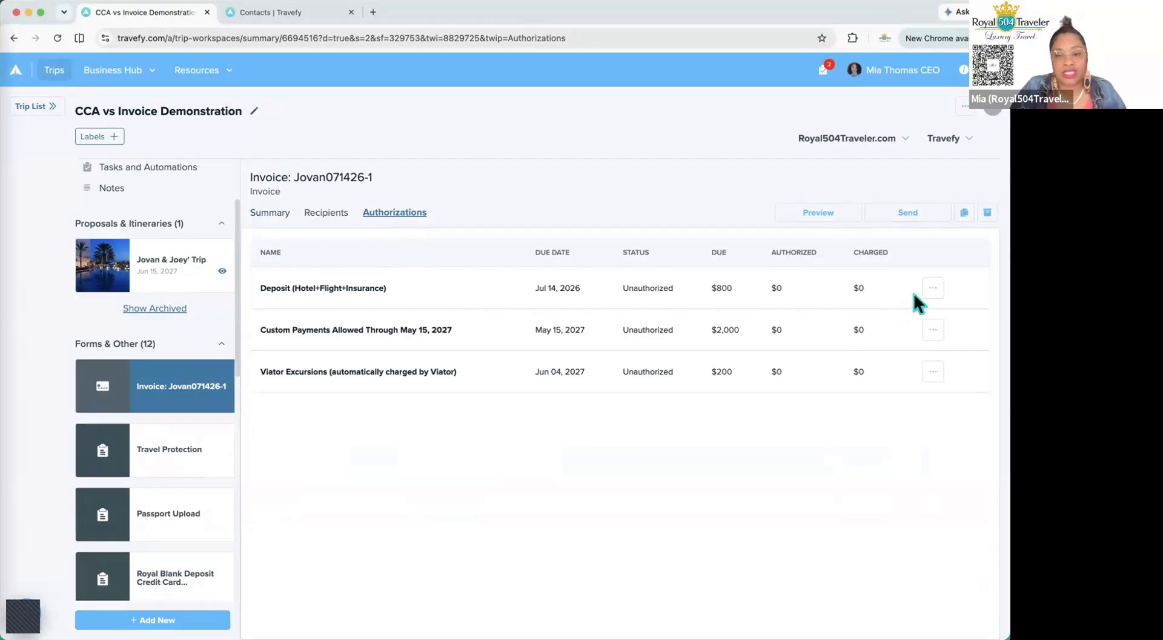
double_click(736, 288)
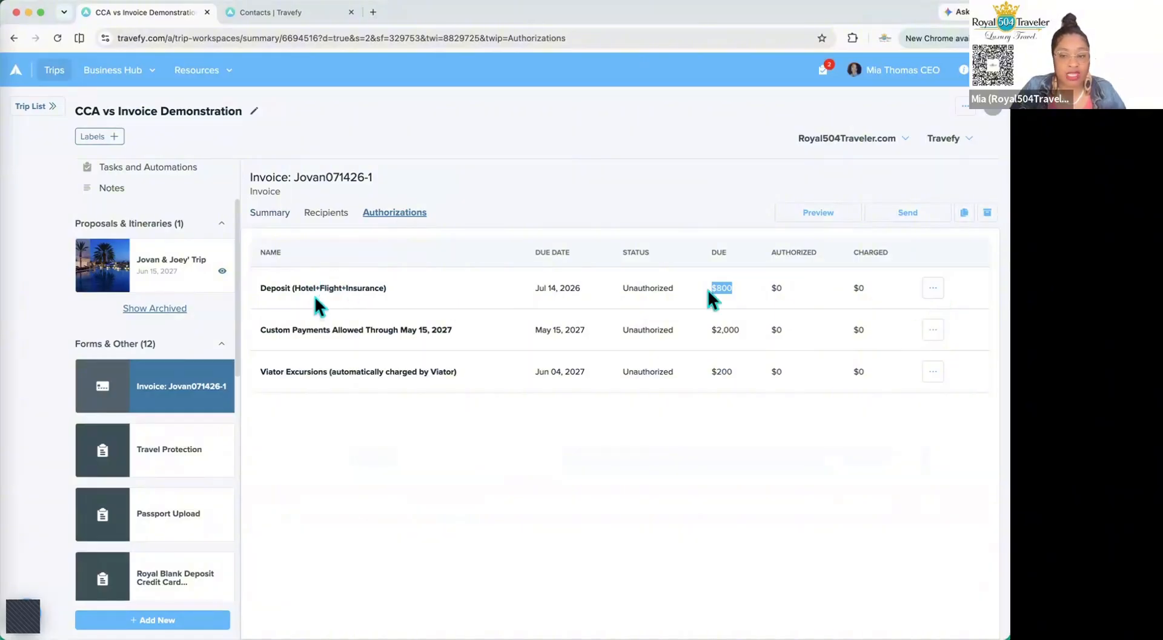
click(933, 288)
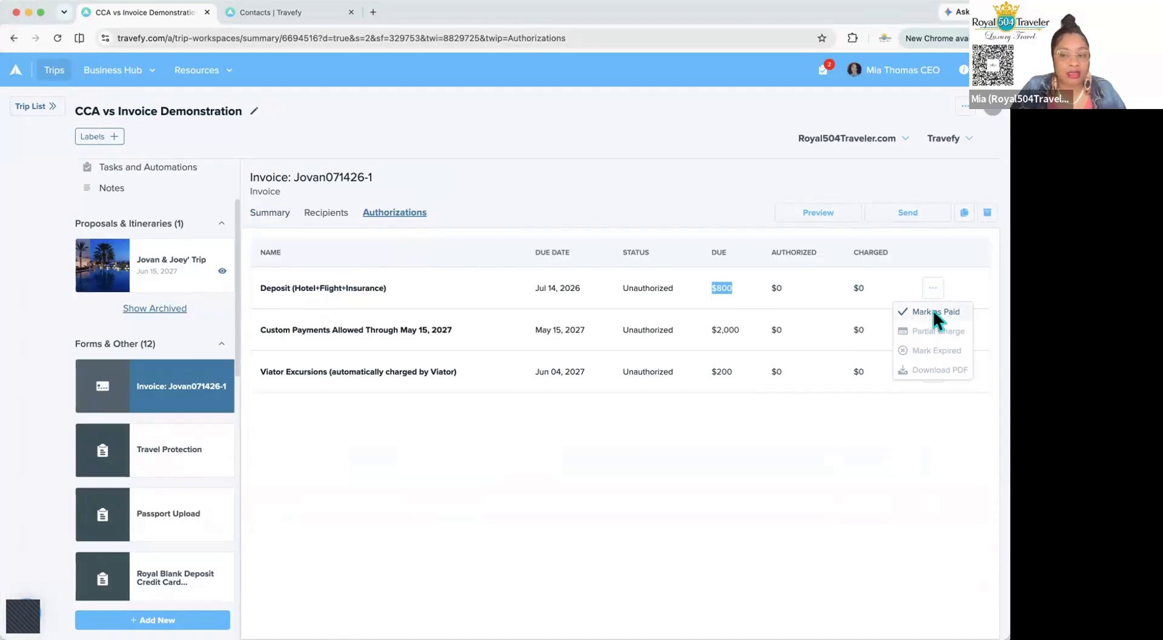
- Preview the client's version of the sent invoice, examine its remaining due amount, and close the preview
click(811, 213)
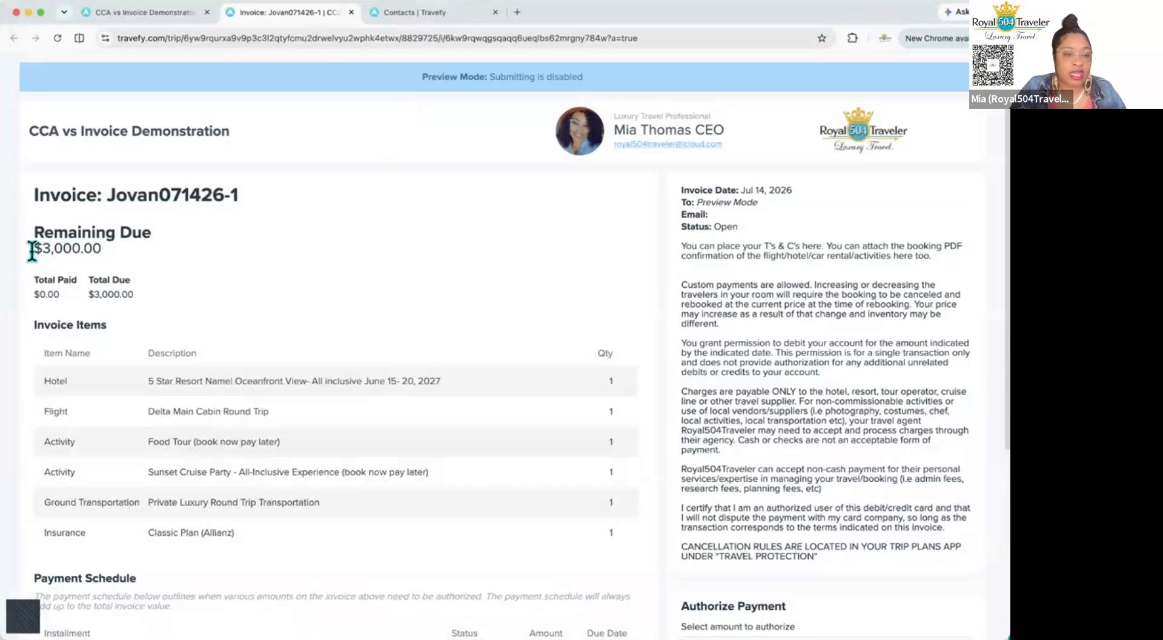
drag(32, 249, 102, 249)
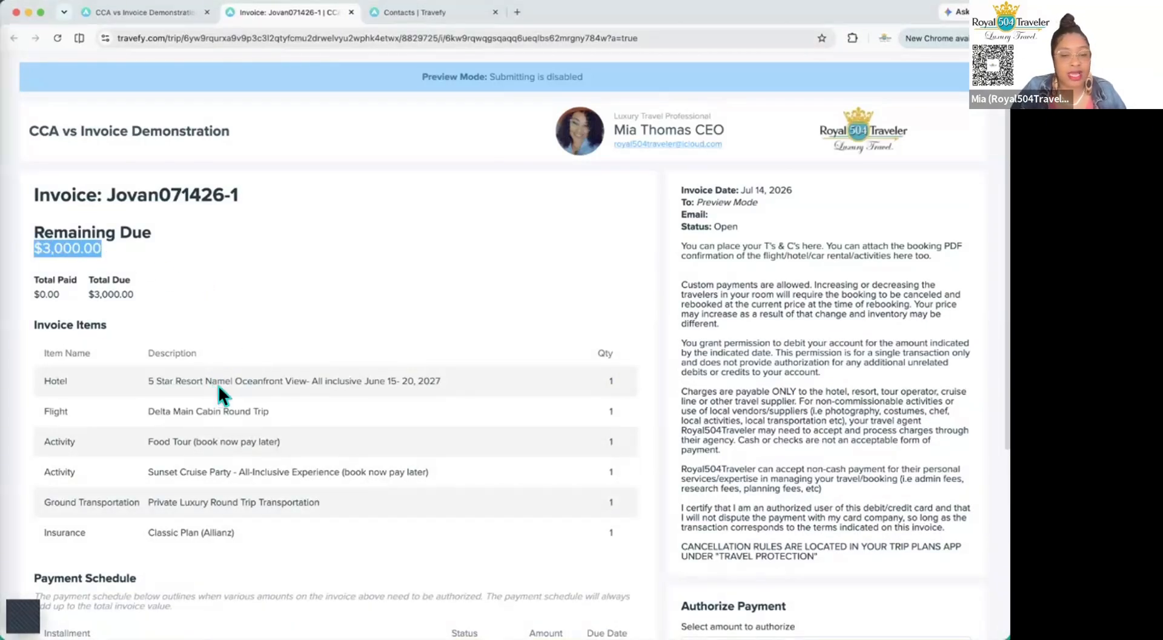
scroll(250, 420, down, 2)
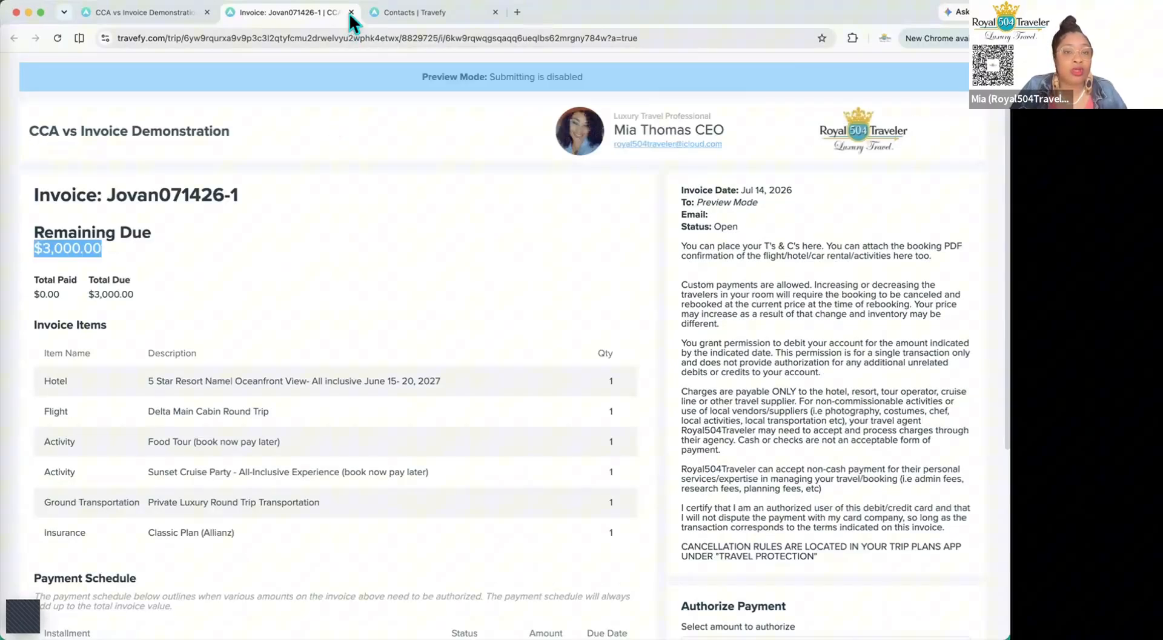
click(351, 12)
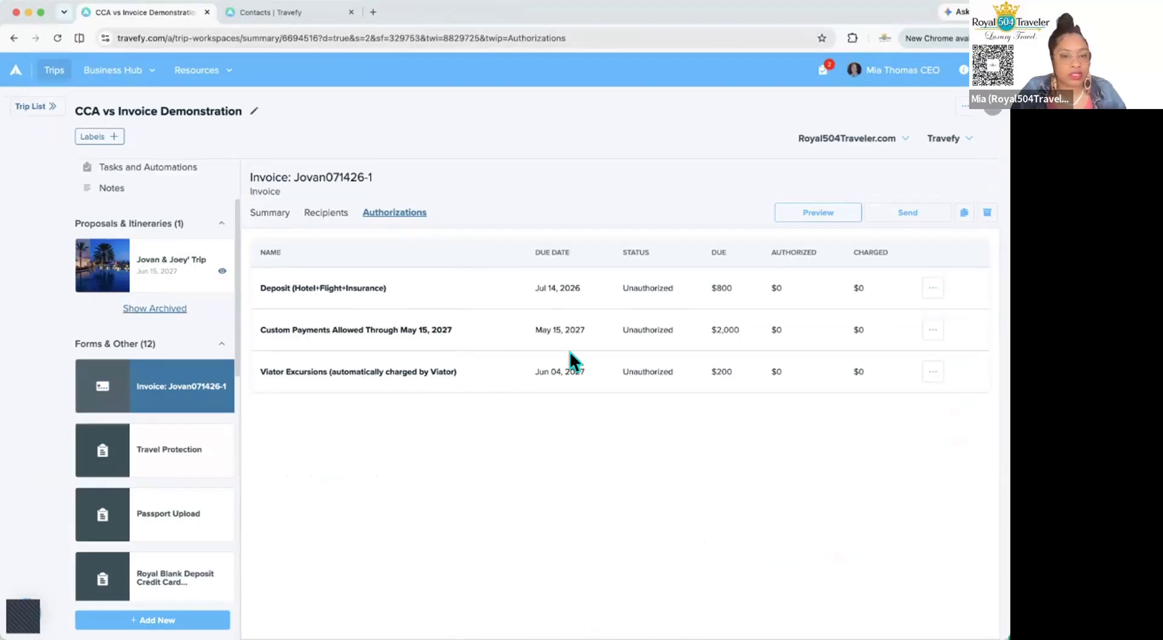
- Mark the invoice's deposit installment as paid and check its status, due, authorized and charged amounts
click(933, 287)
click(922, 311)
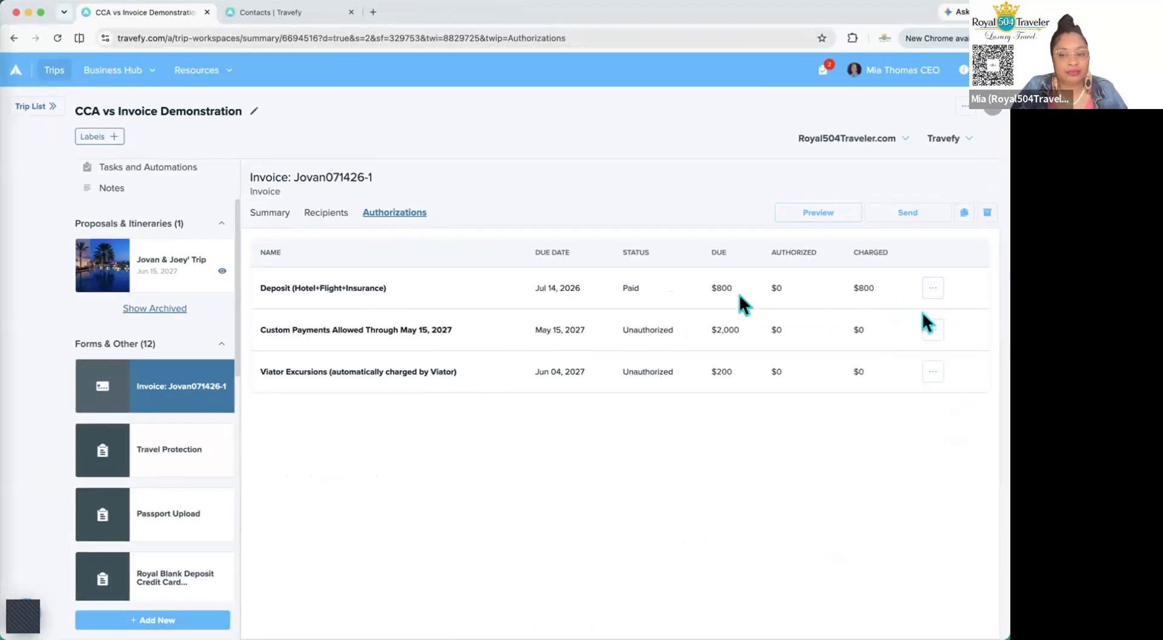
drag(641, 286, 733, 288)
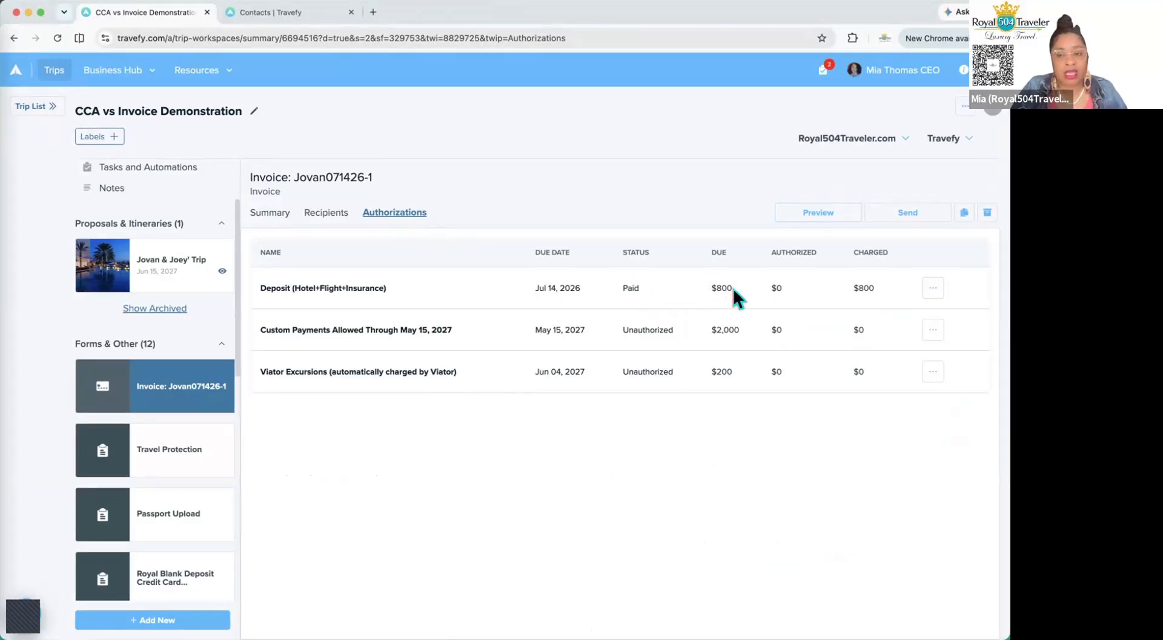
click(787, 288)
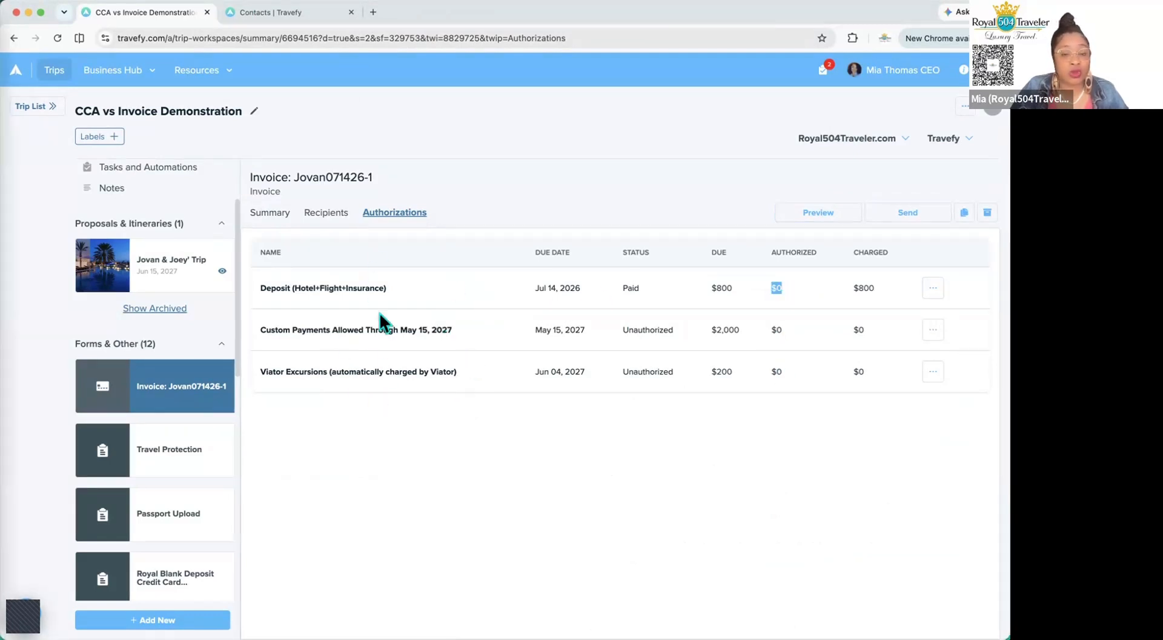
- Review the invoice summary's items and payment schedule, and return to its authorizations
click(272, 213)
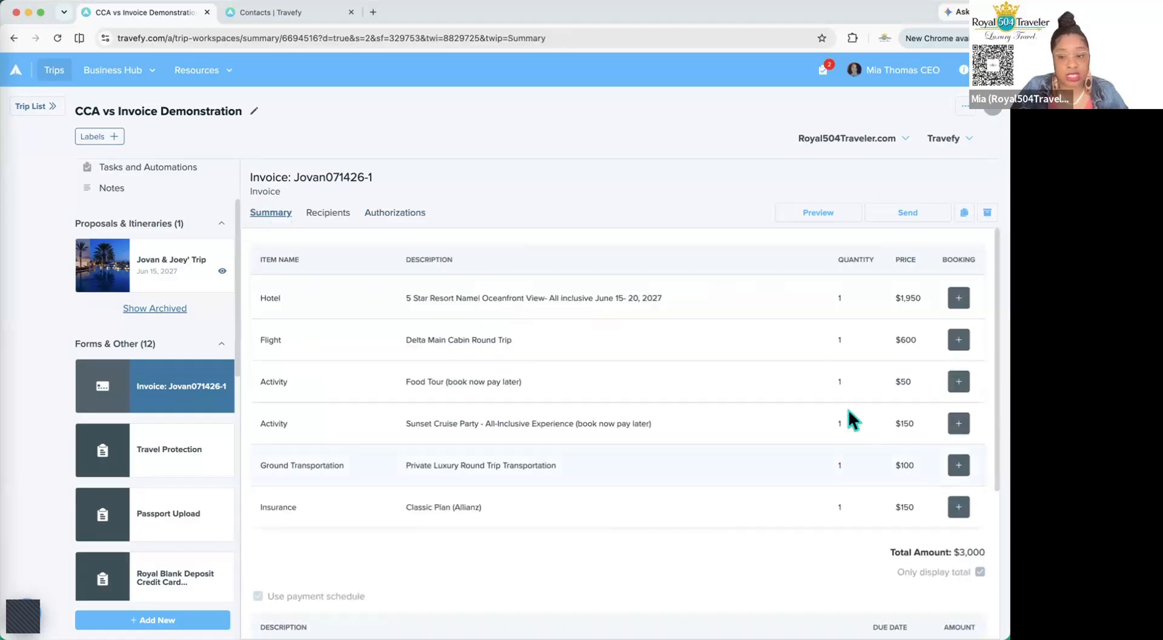
scroll(726, 473, down, 3)
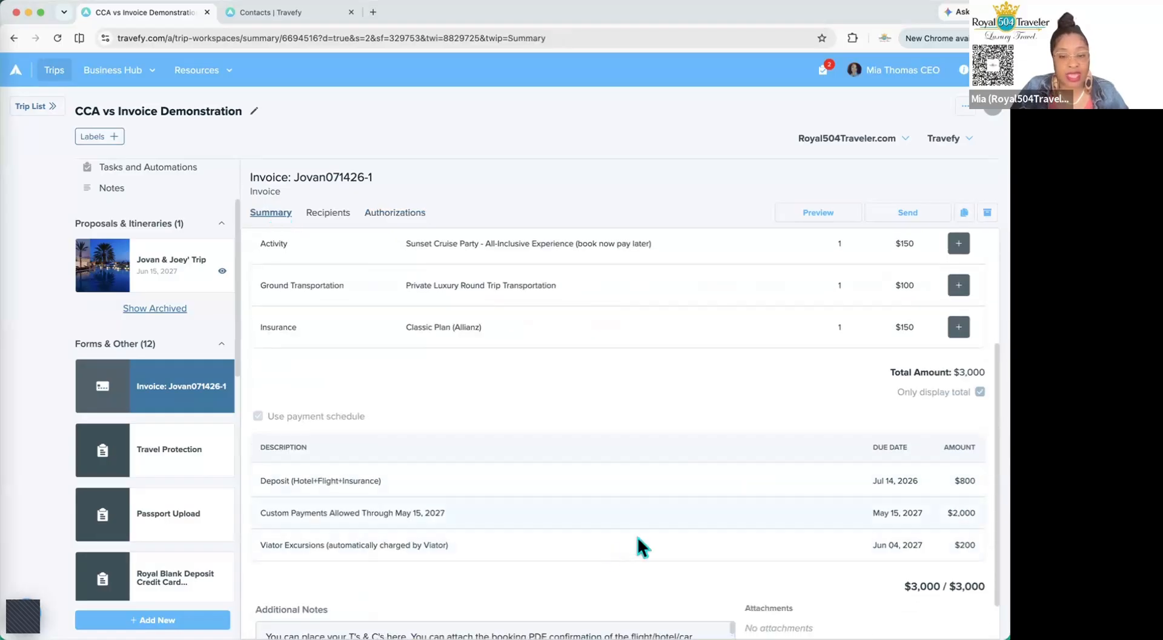
click(397, 219)
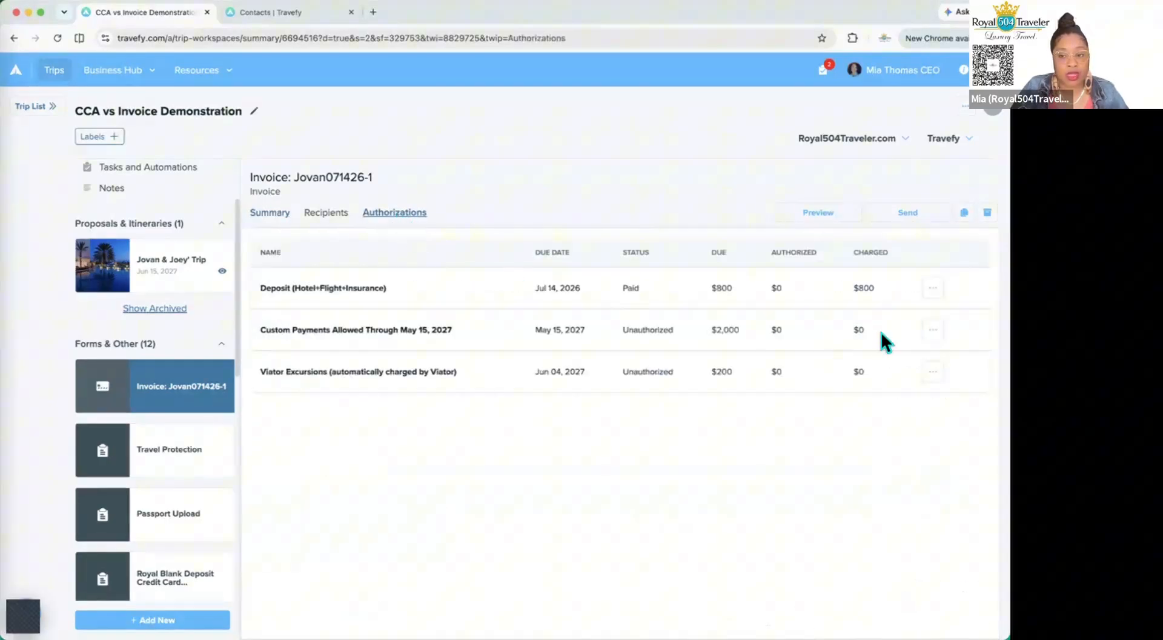
- Preview the client's version of the invoice and examine the remaining due, total paid, and deposit and custom payment installments
click(816, 213)
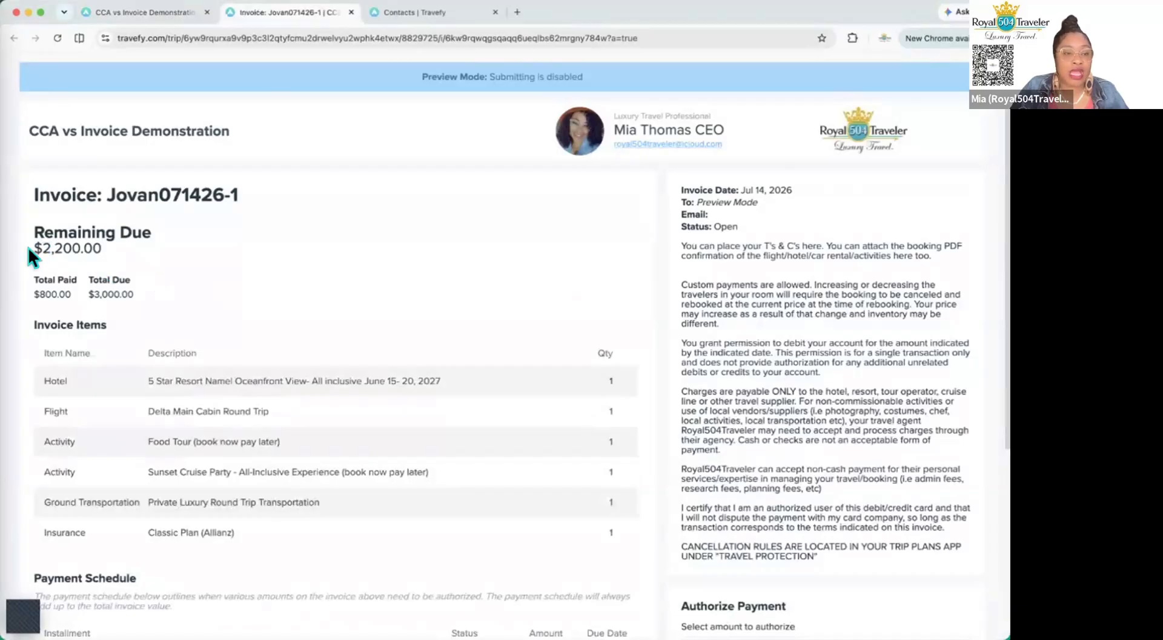
drag(29, 247, 166, 253)
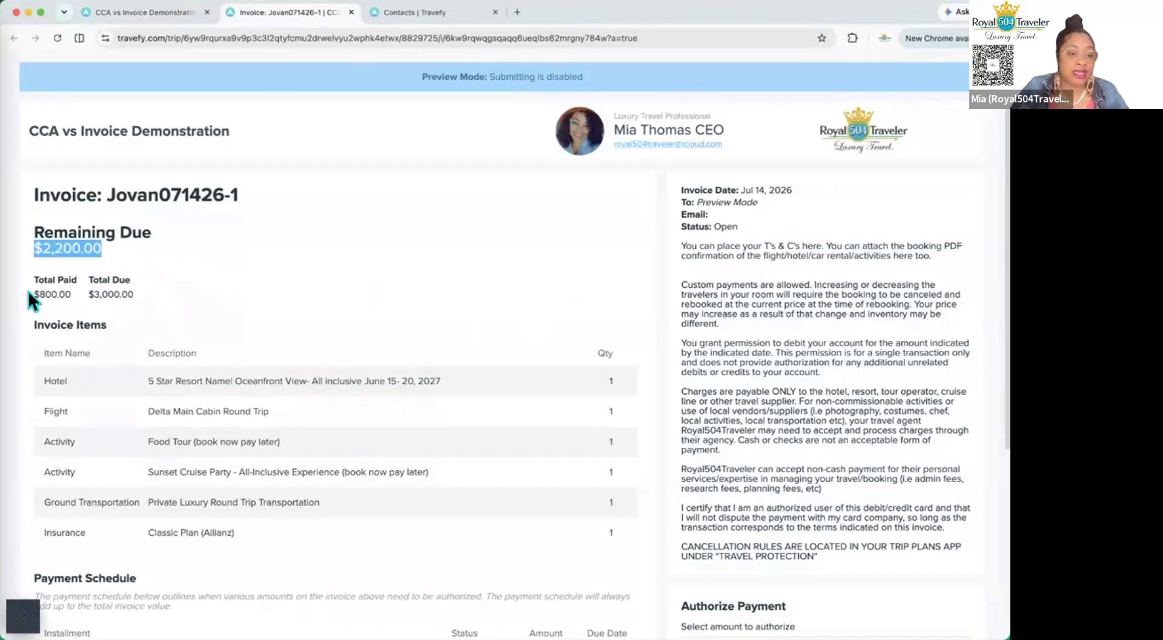
drag(28, 289, 66, 291)
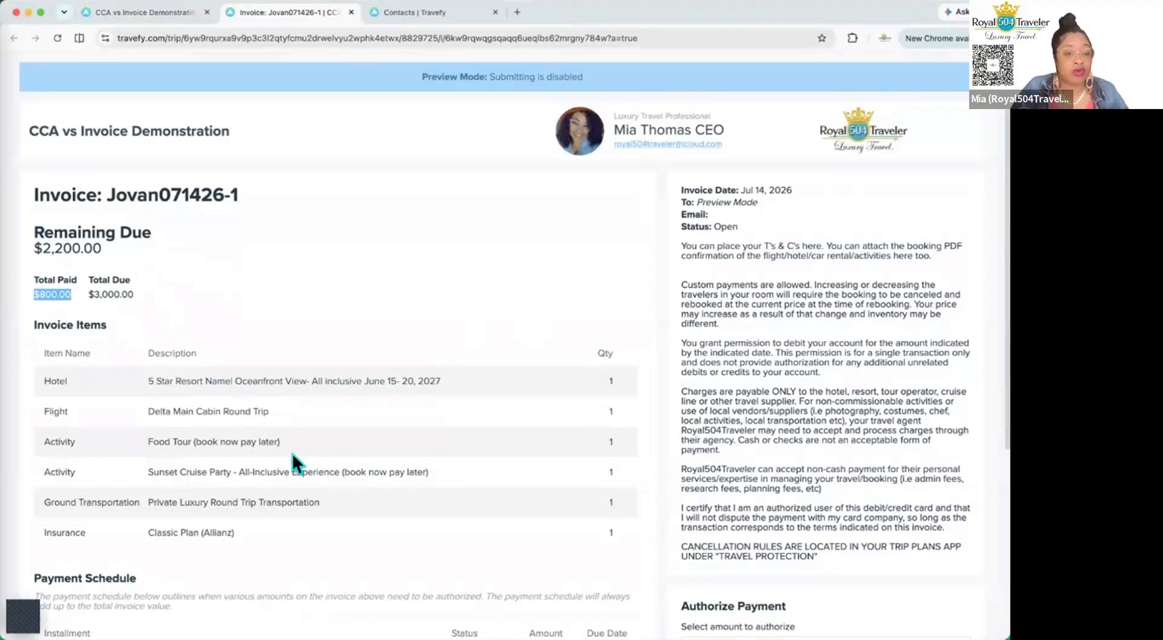
scroll(293, 462, down, 4)
drag(522, 444, 623, 442)
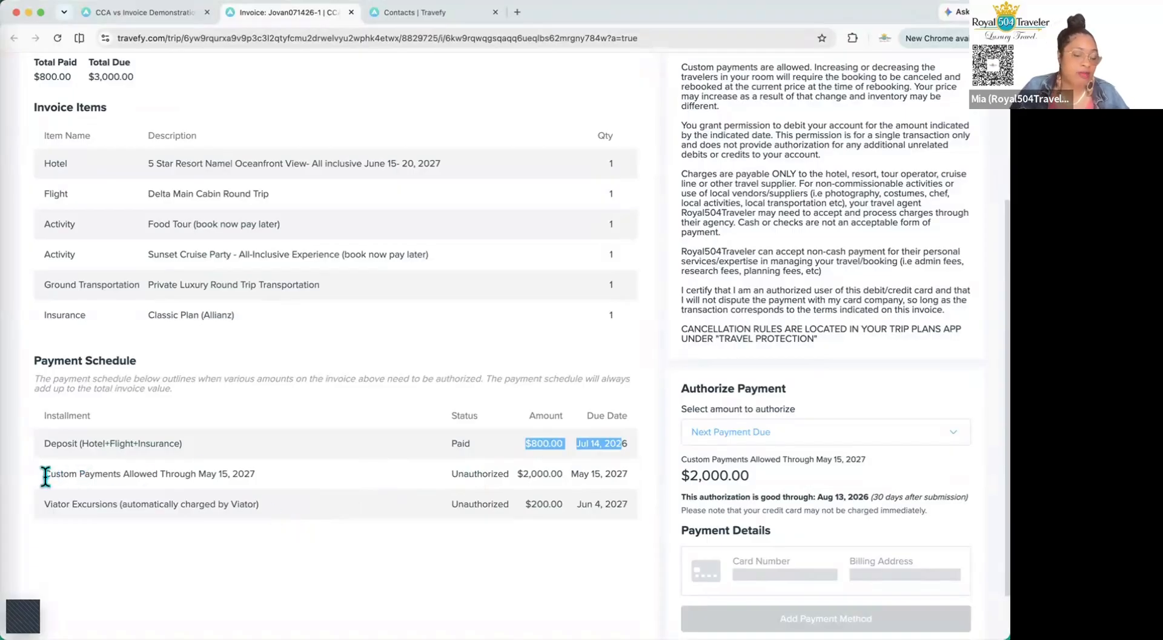
drag(45, 475, 266, 478)
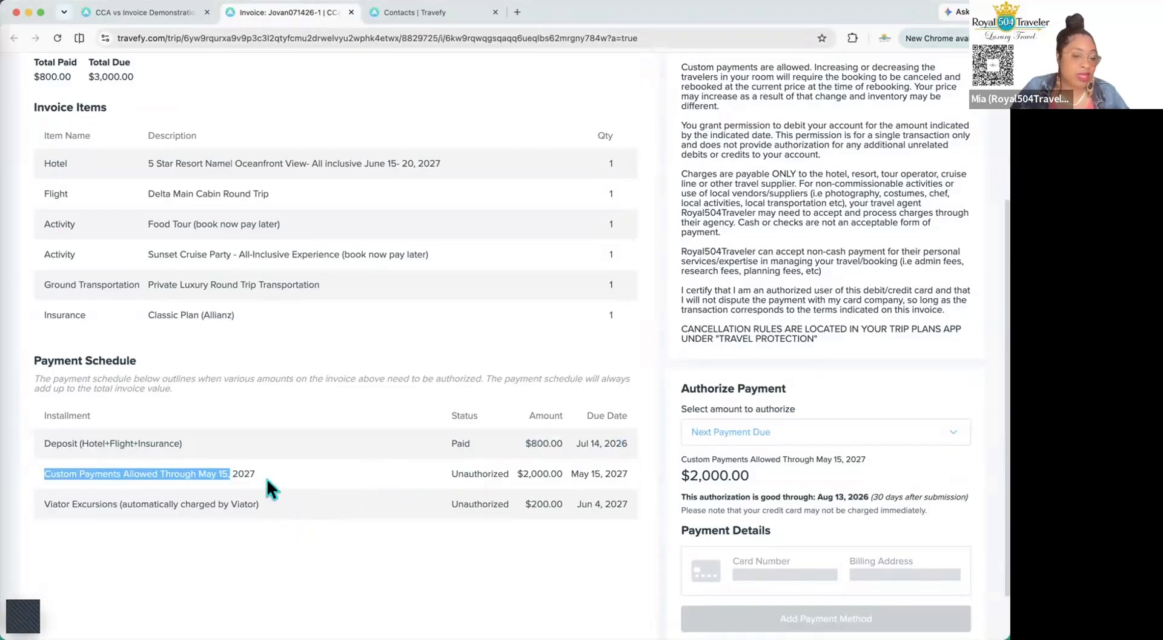
click(272, 554)
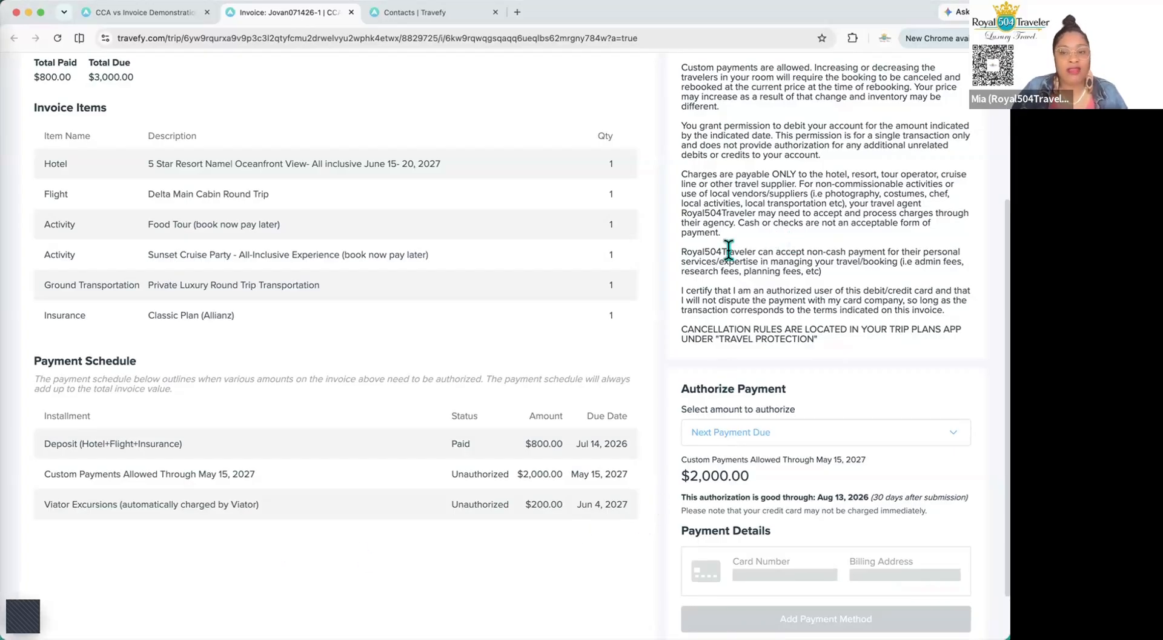
- Review the terms and attachment notes in the invoice preview, along with its payment authorization section
scroll(691, 236, up, 4)
drag(691, 236, 879, 248)
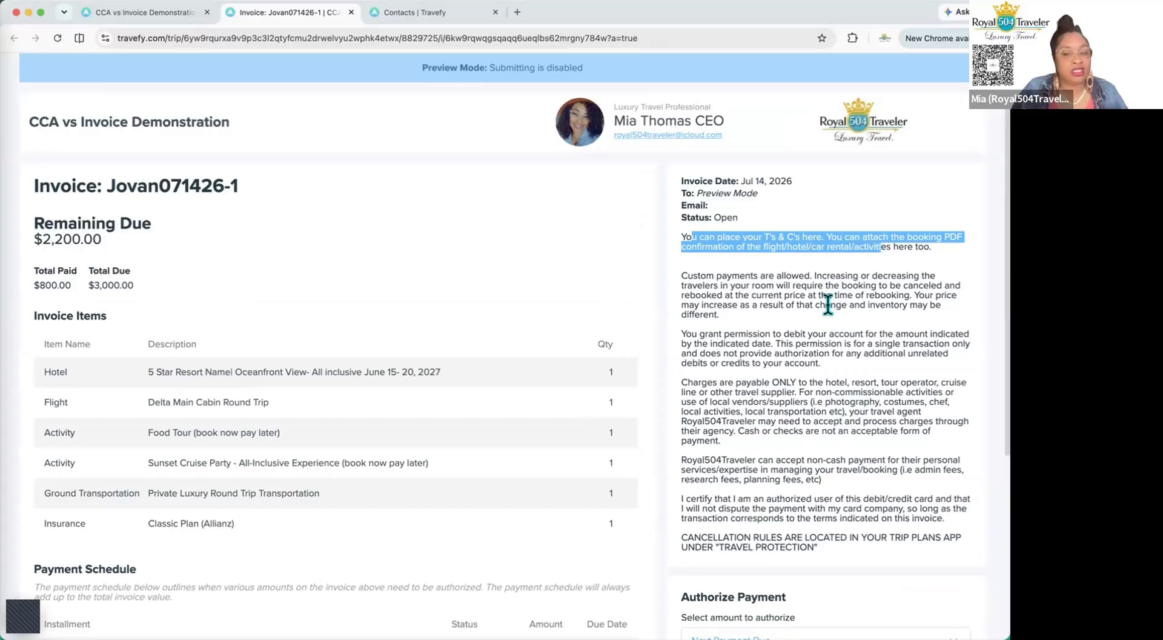
scroll(828, 305, down, 5)
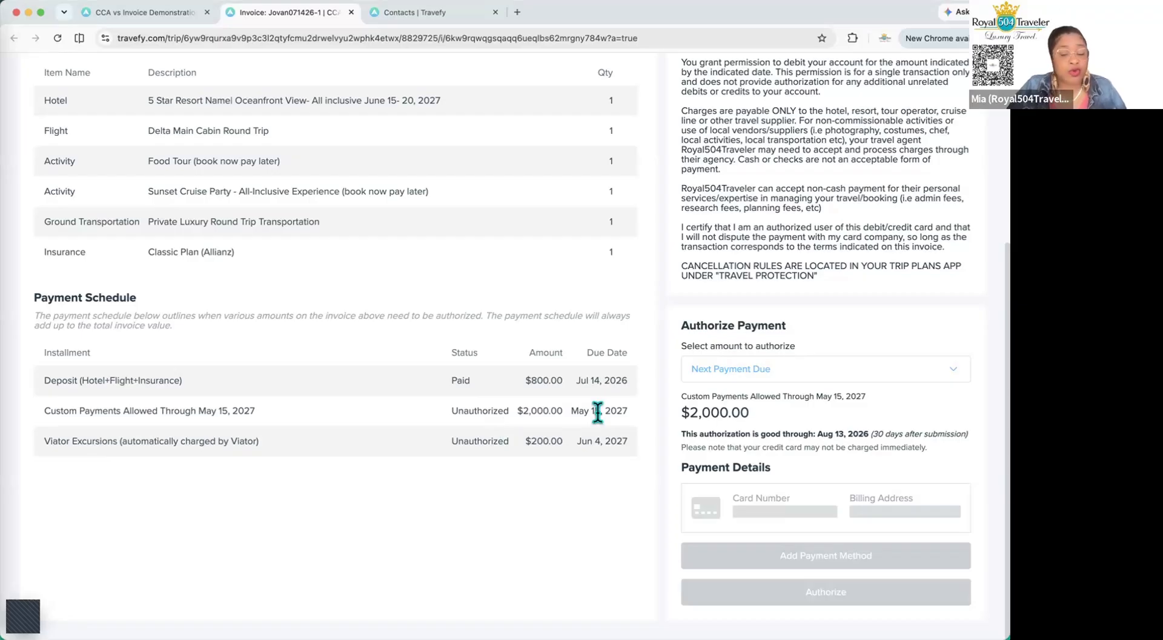
- Return to the trip workspace and add a task named "Check Payment Status" to its tasks and automations
click(163, 17)
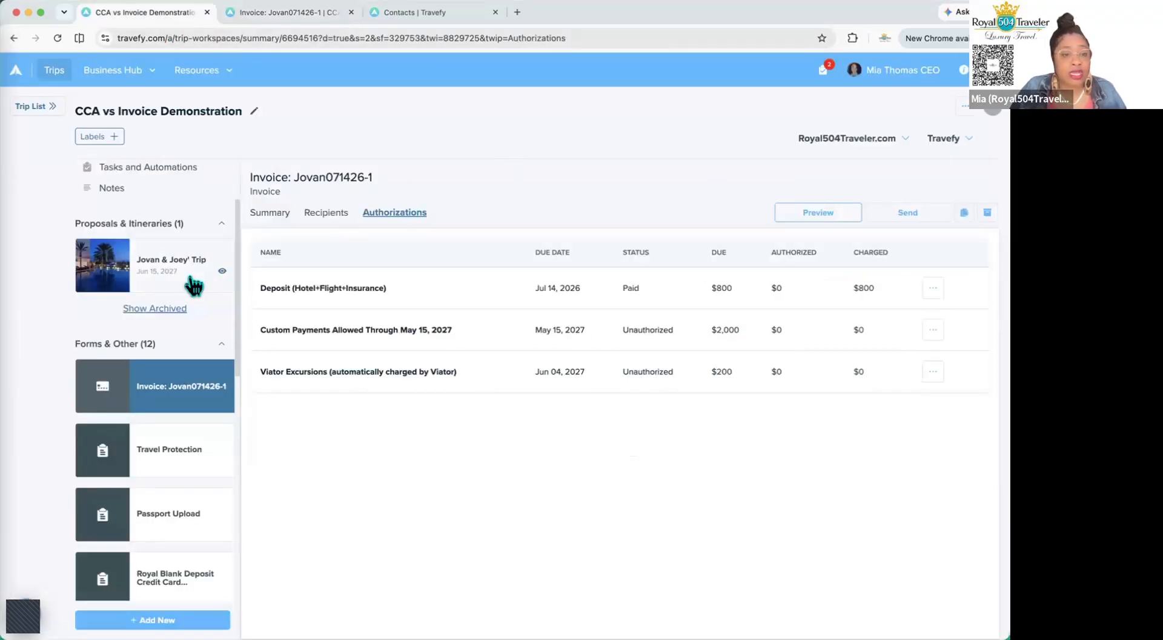
scroll(148, 288, up, 3)
click(158, 271)
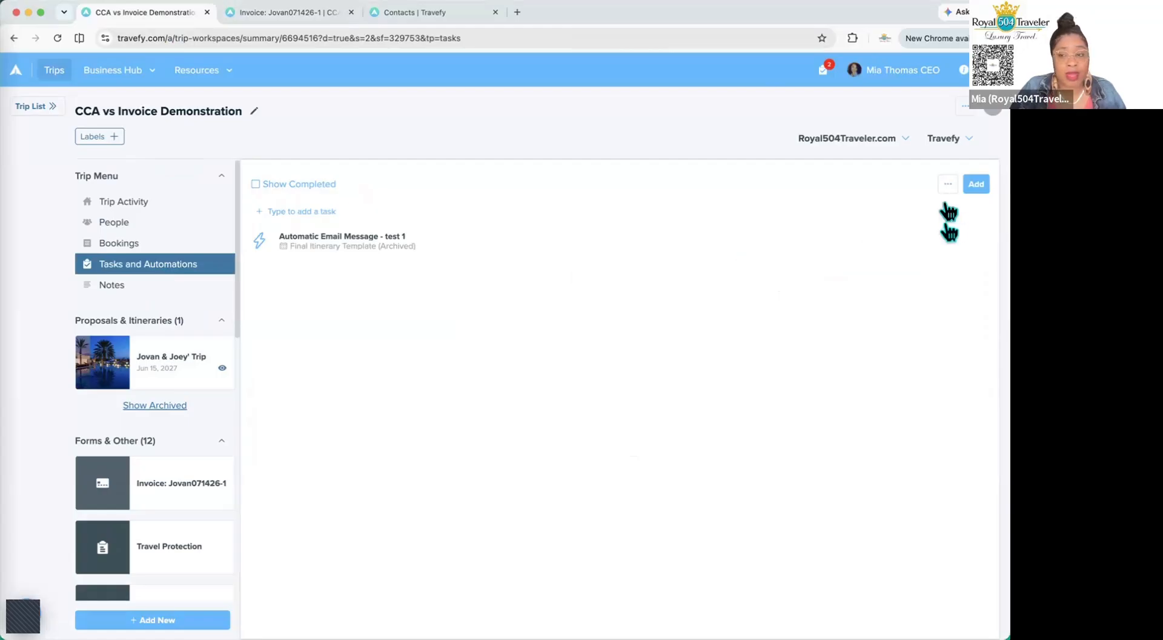
click(976, 188)
click(843, 244)
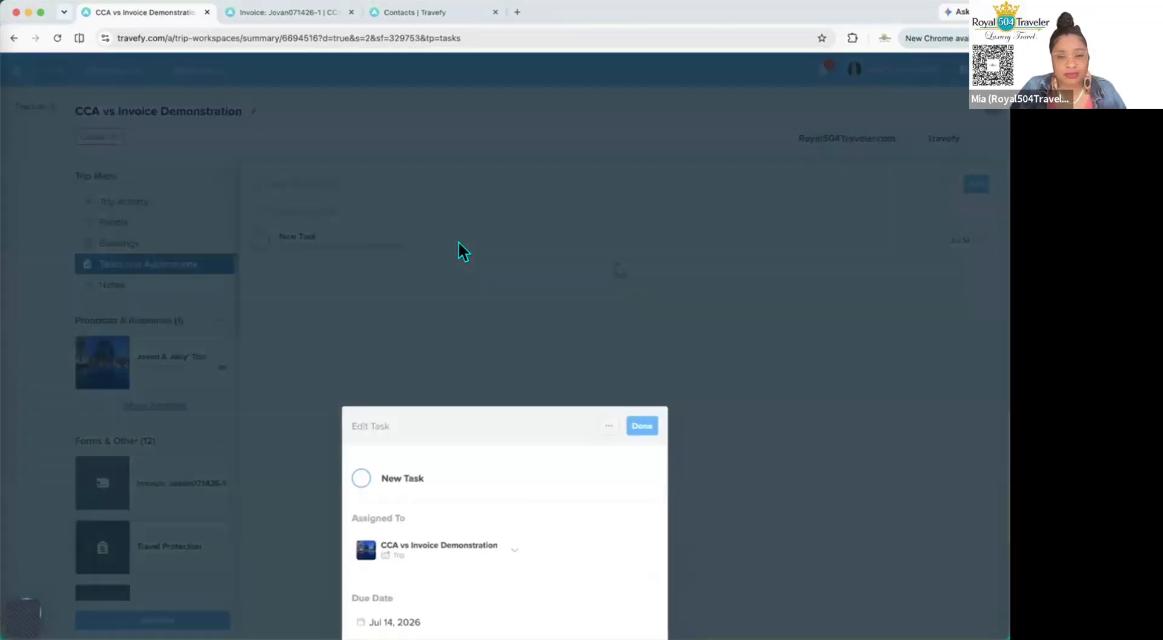
click(412, 255)
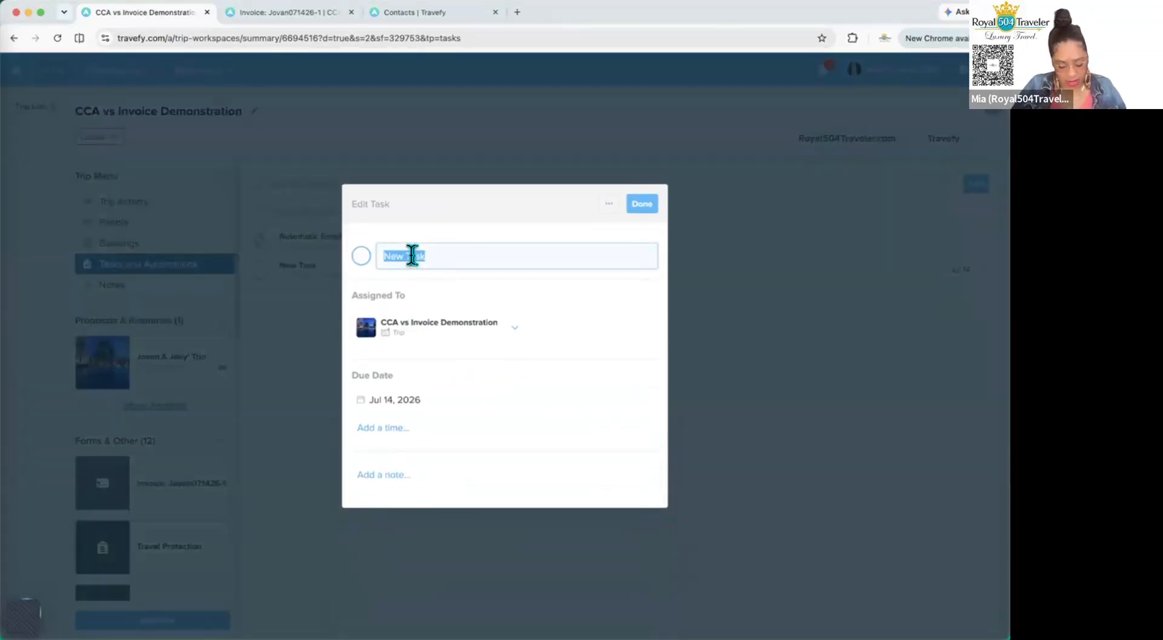
text(C)
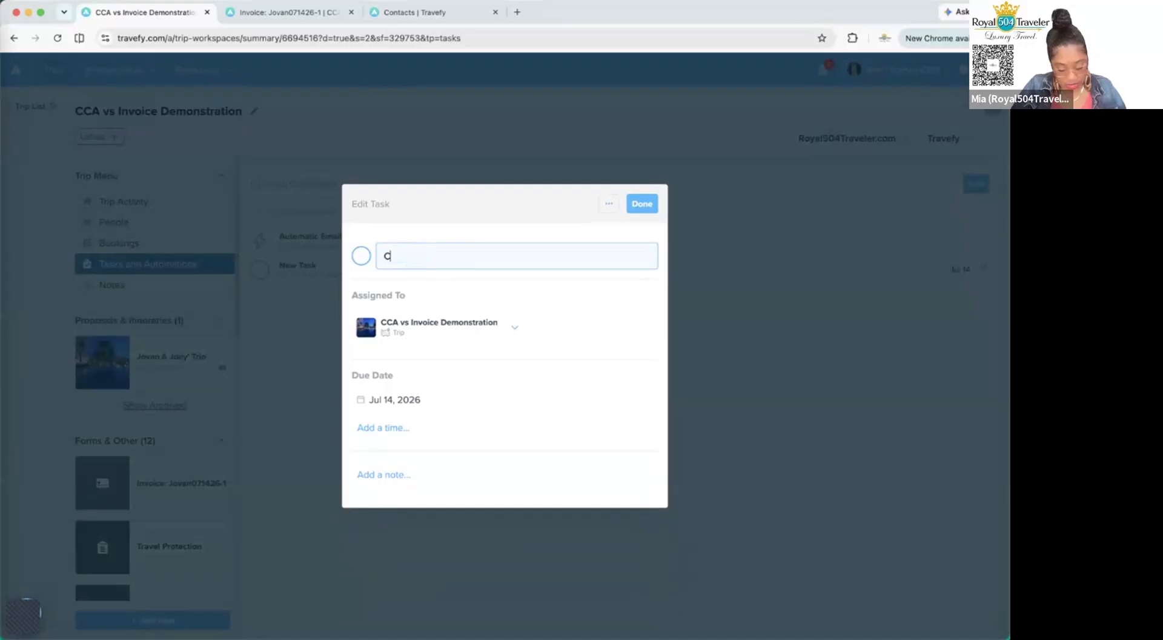
text(heck Paymen)
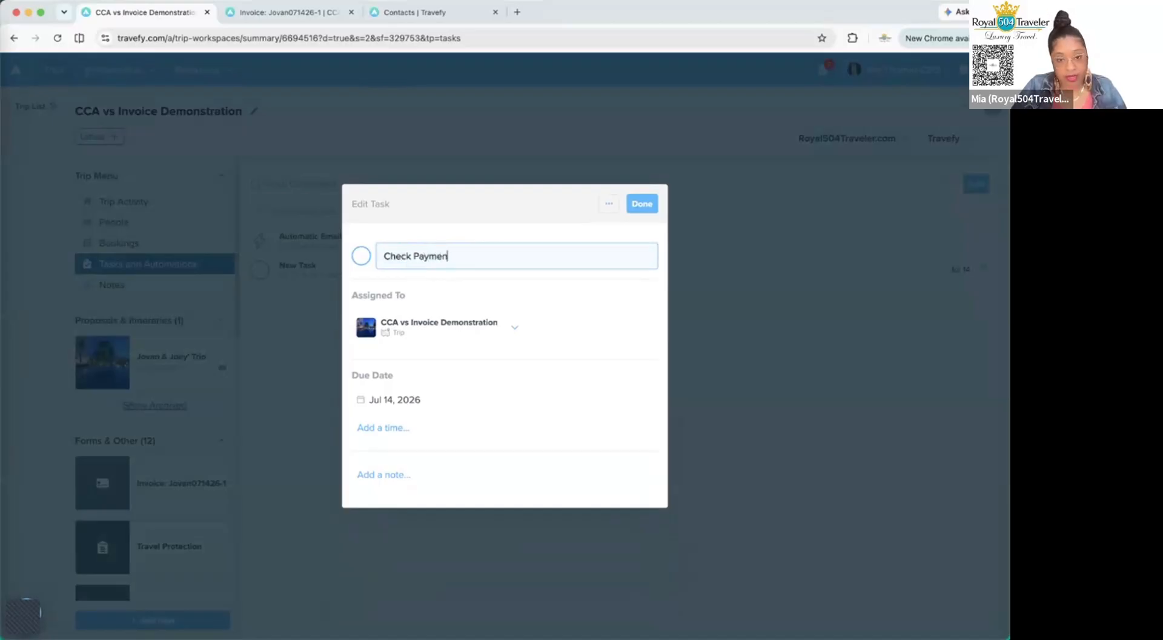
text(t Status)
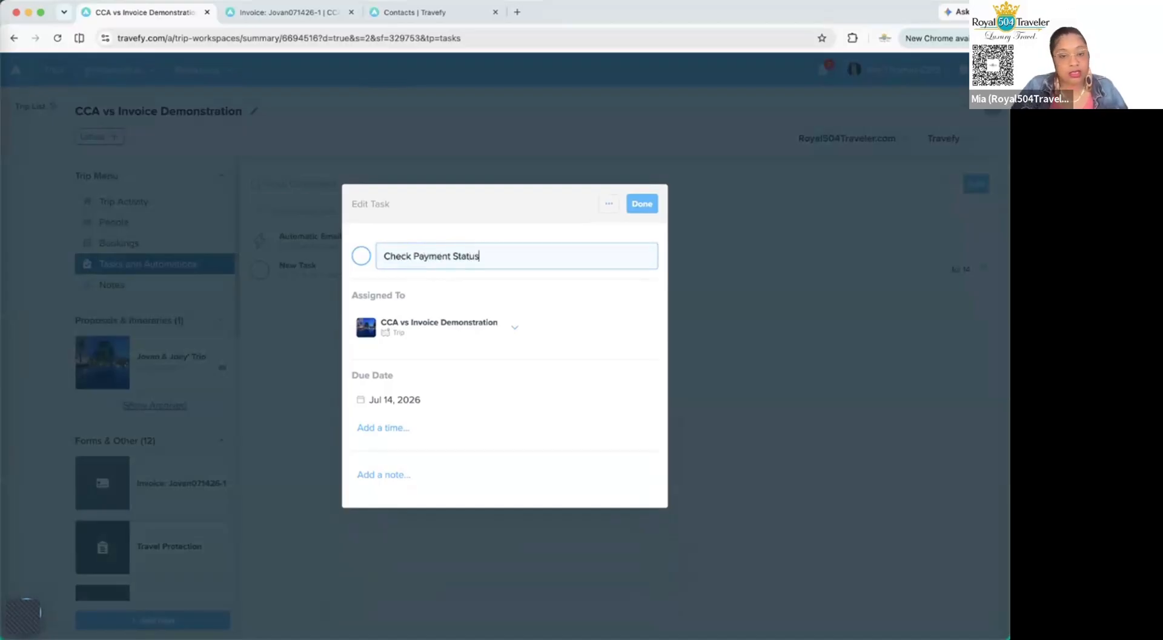
- Set the payment status task's due date to Oct 14, 2026 at 8:00 AM
click(403, 407)
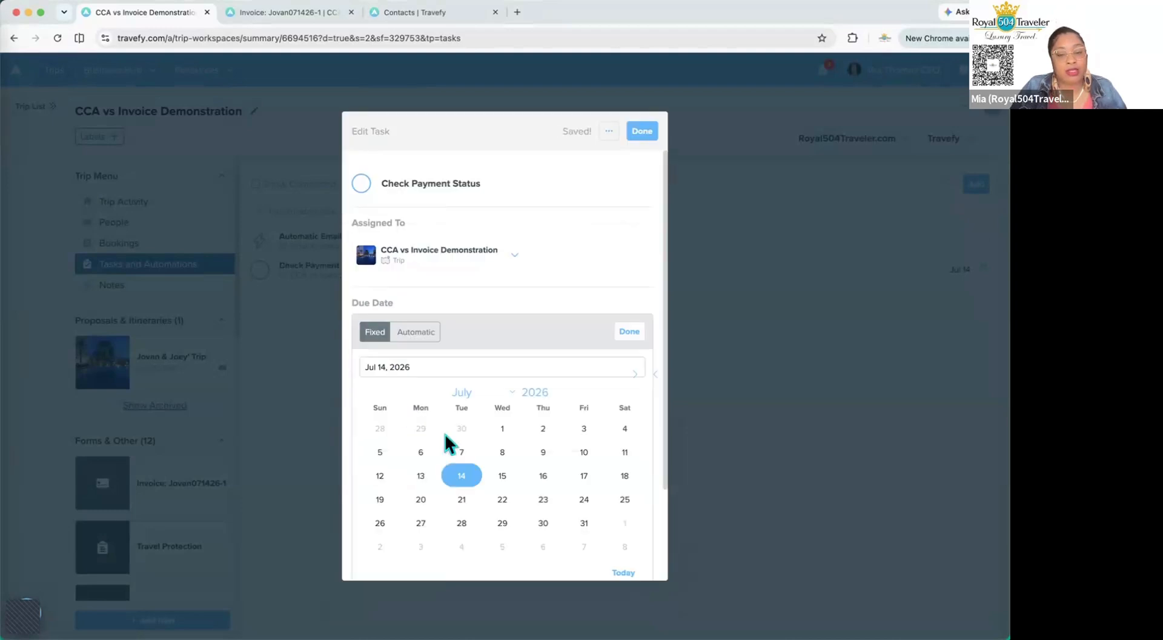
click(471, 398)
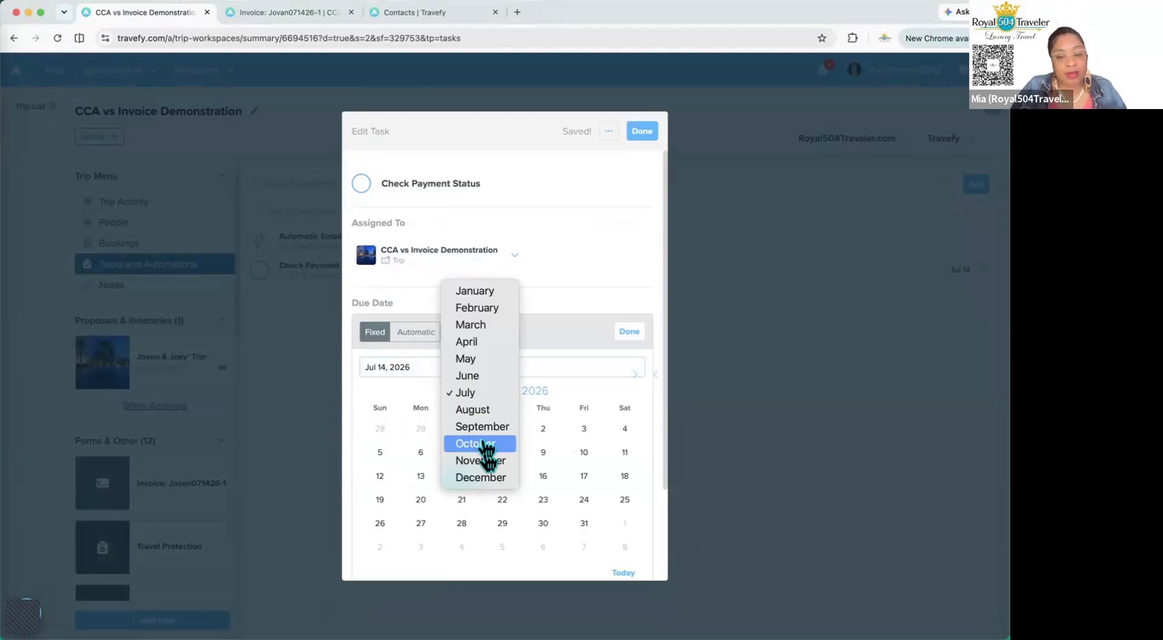
click(487, 510)
click(504, 480)
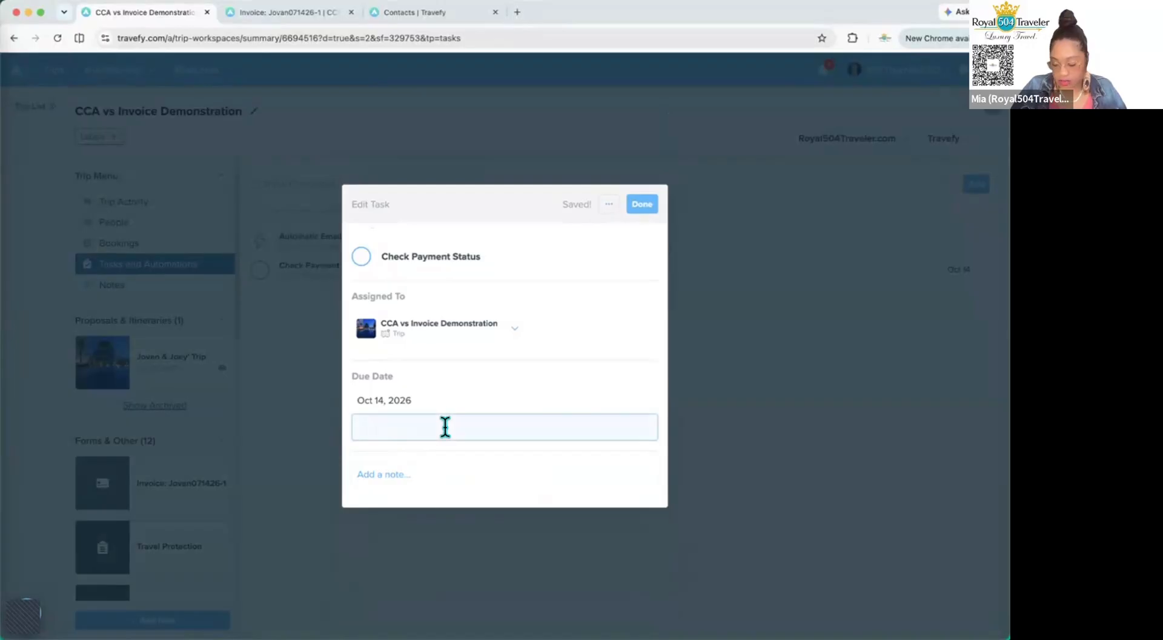
text(8:00a)
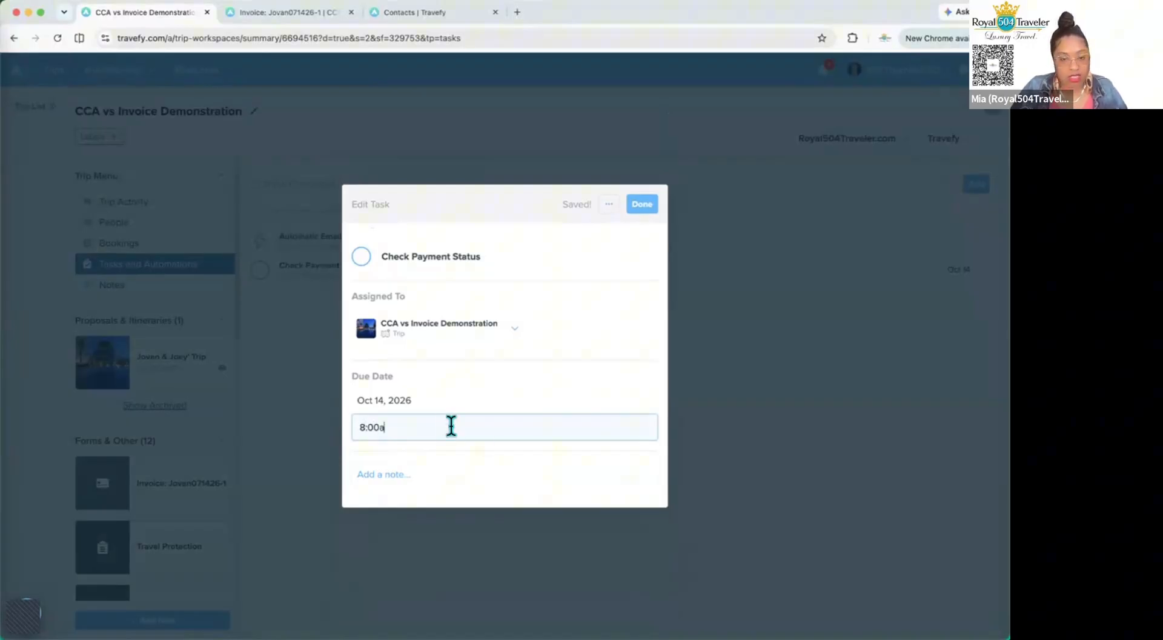
- Add the task note "If client has not made an additional payment since deposit, check in with them"
click(475, 478)
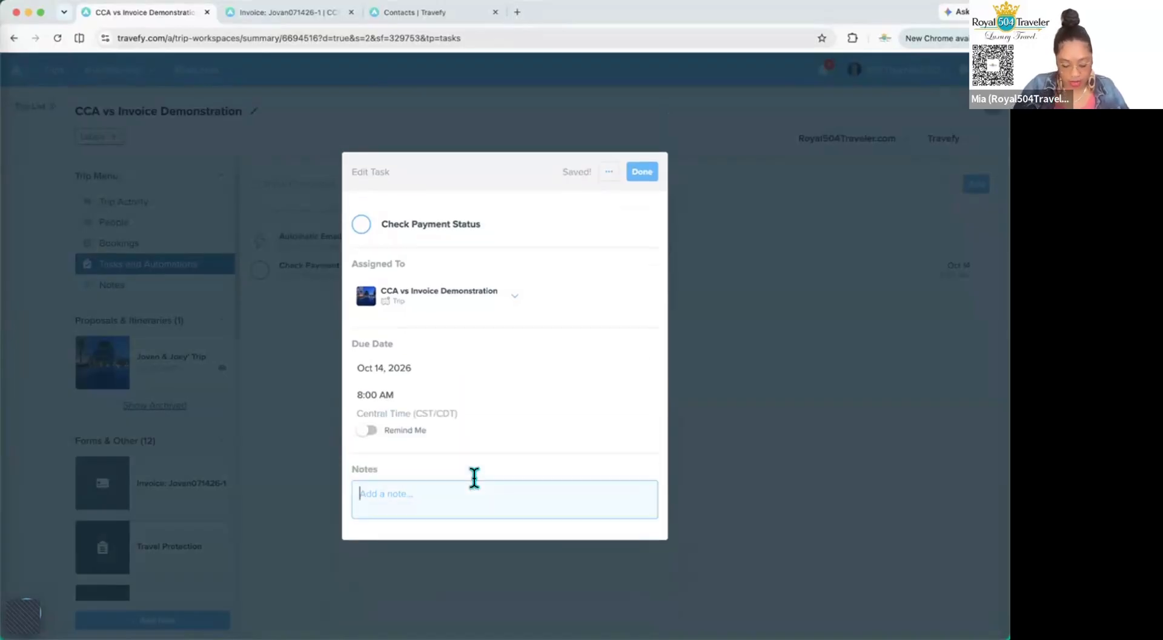
text(If client has n)
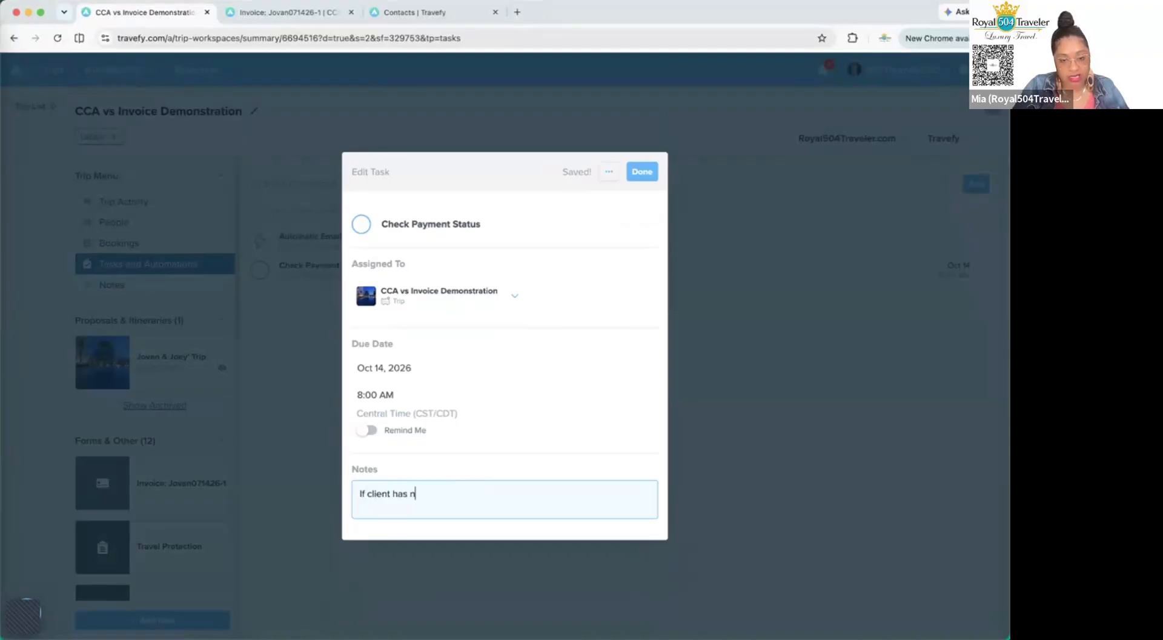
text(ot made an)
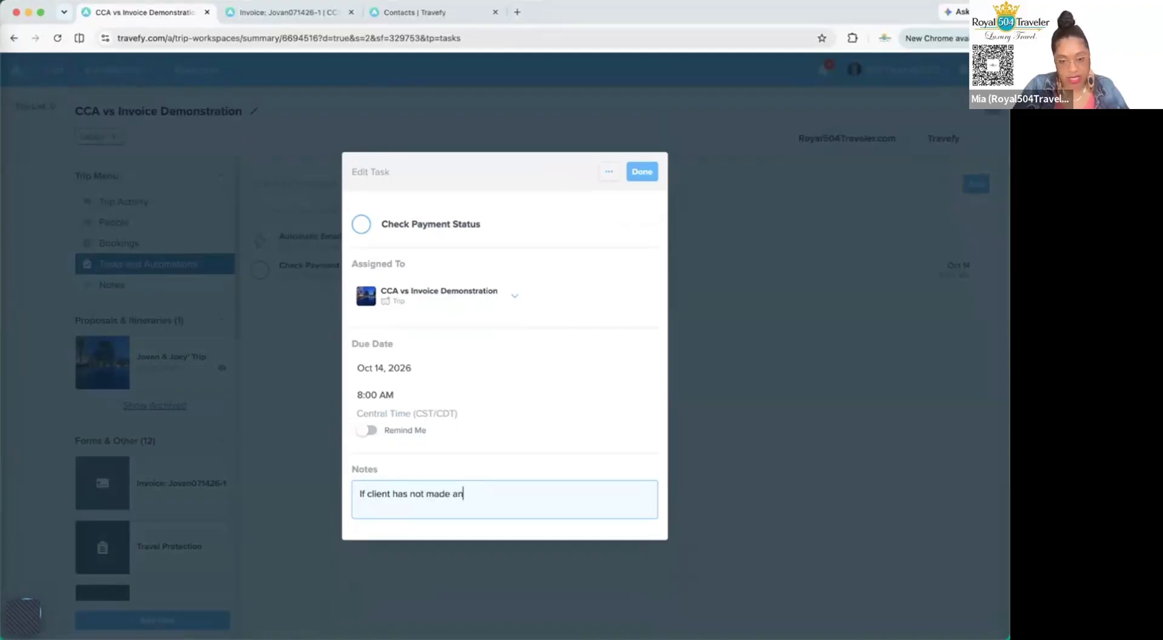
text( additonal)
key(BackSpace)
key(BackSpace)
key(BackSpace)
key(BackSpace)
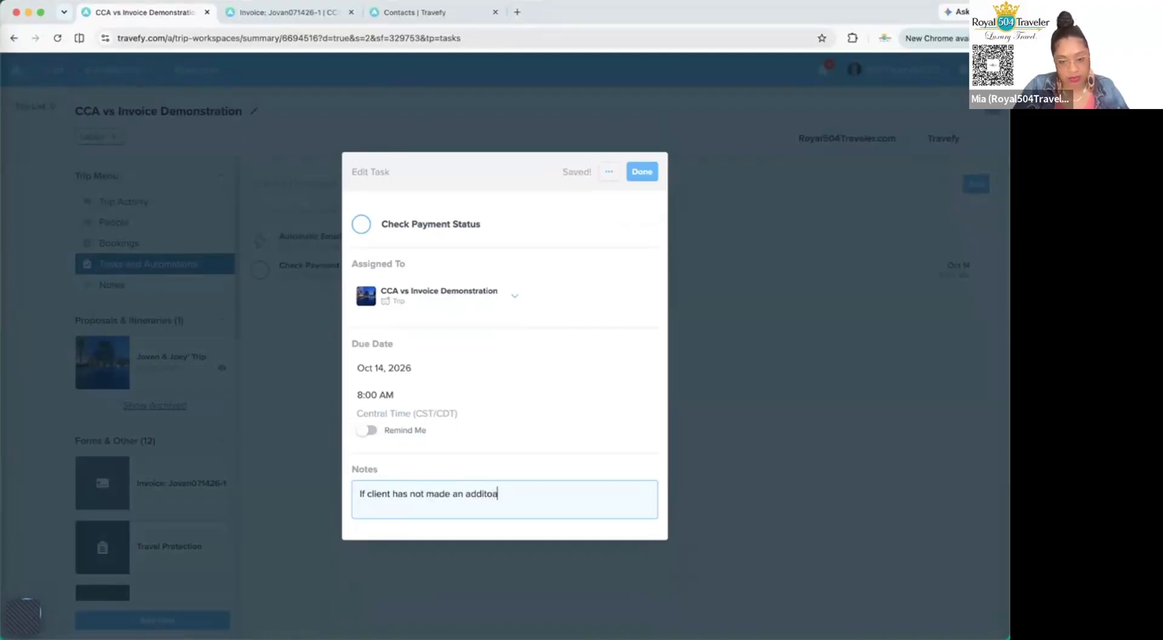
text(ional pa)
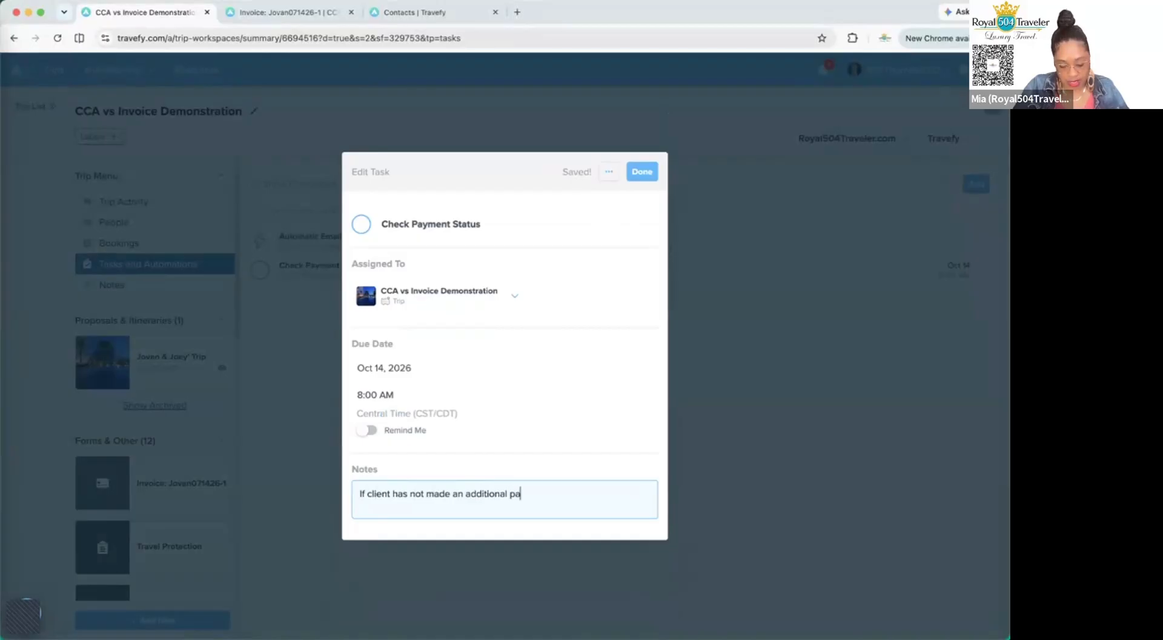
text(yment sicne)
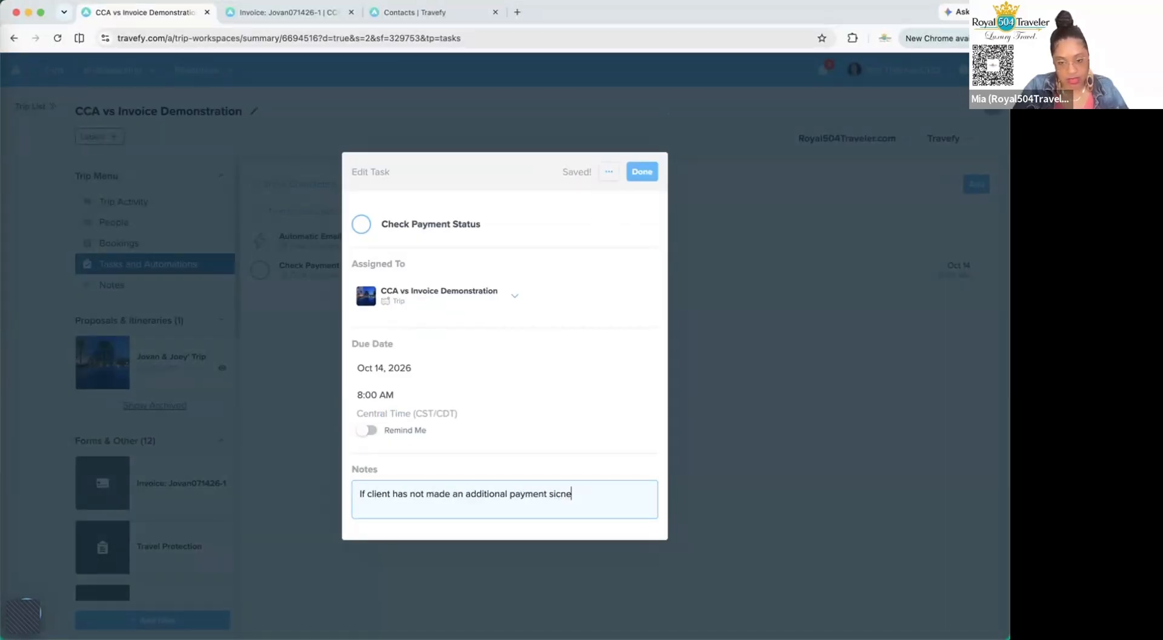
key(BackSpace)
key(BackSpace)
key(BackSpace)
text(nce de)
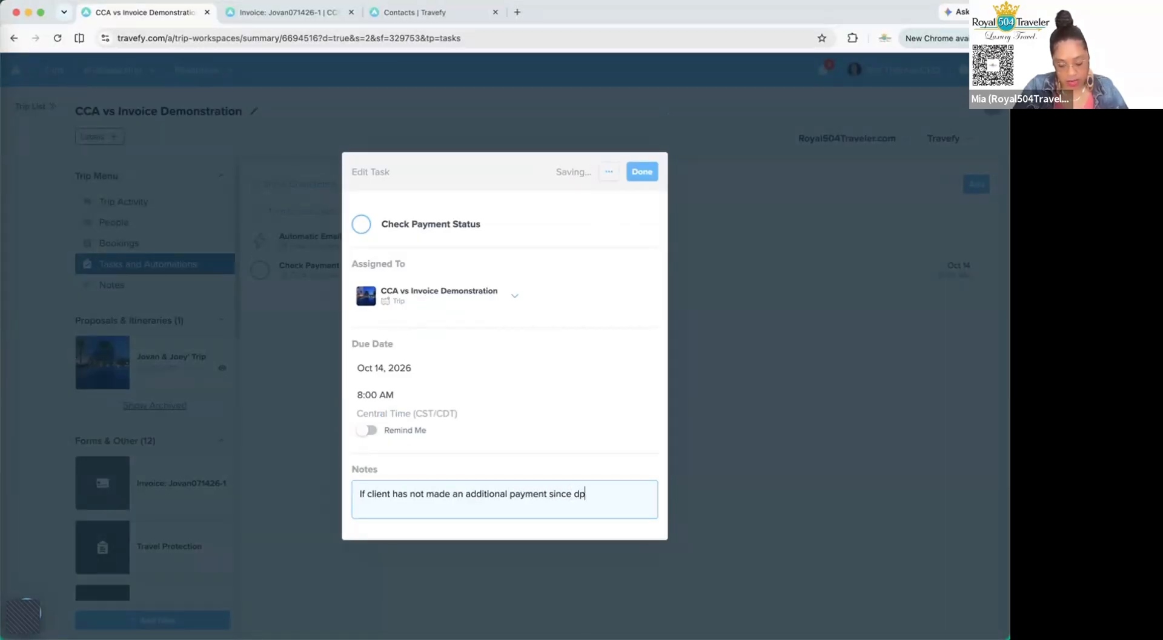
text(posit)
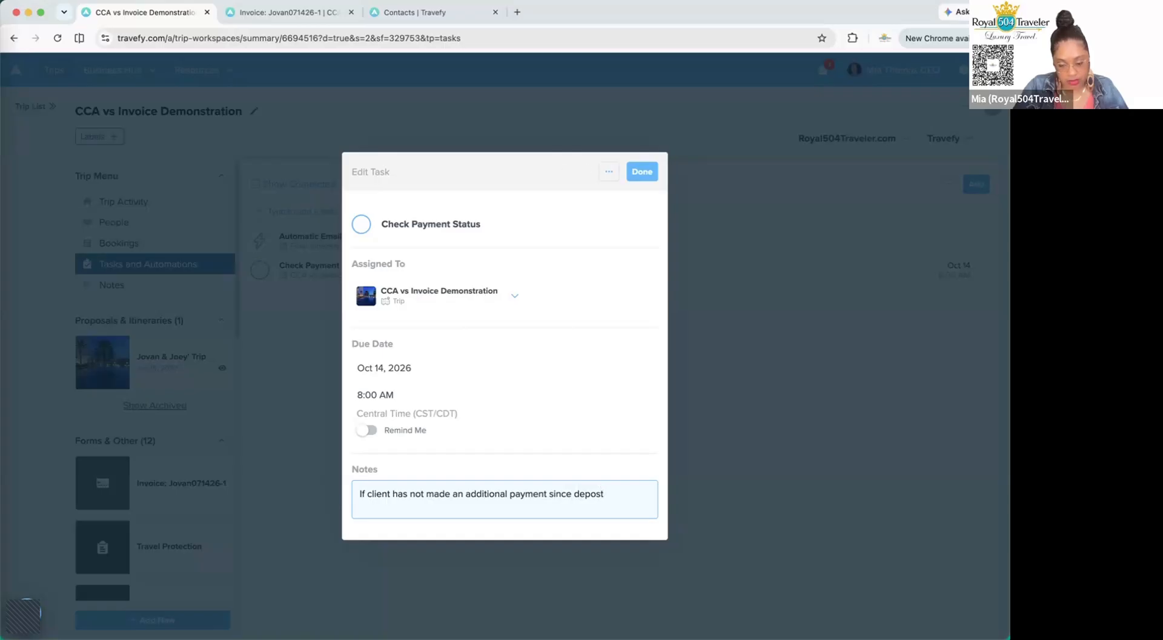
text(, check)
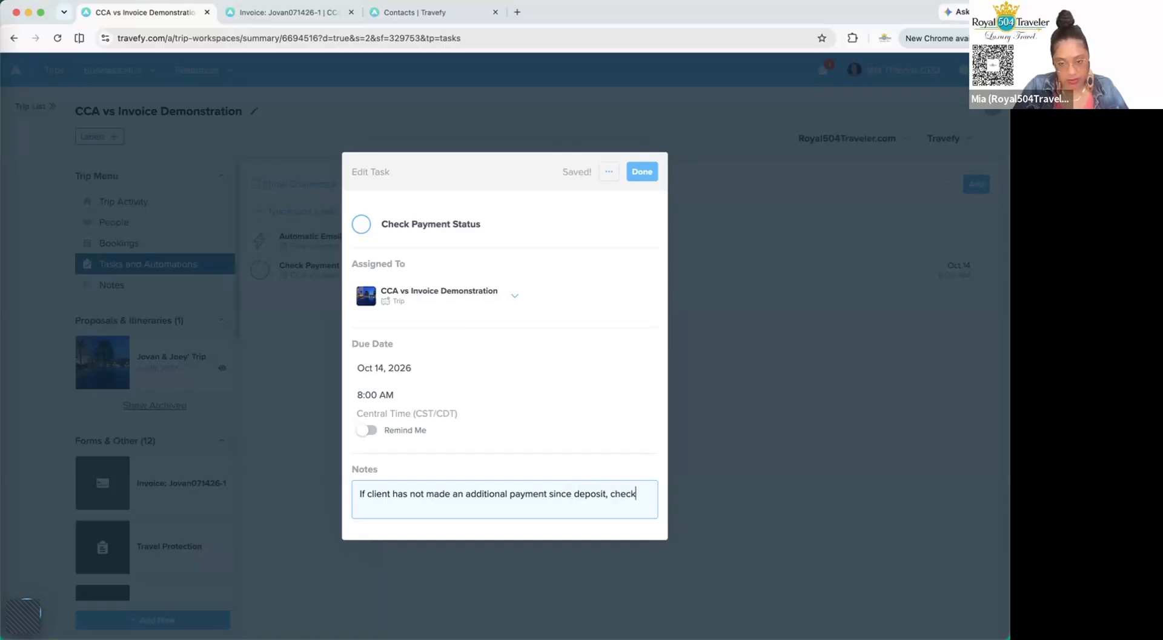
text( in with them)
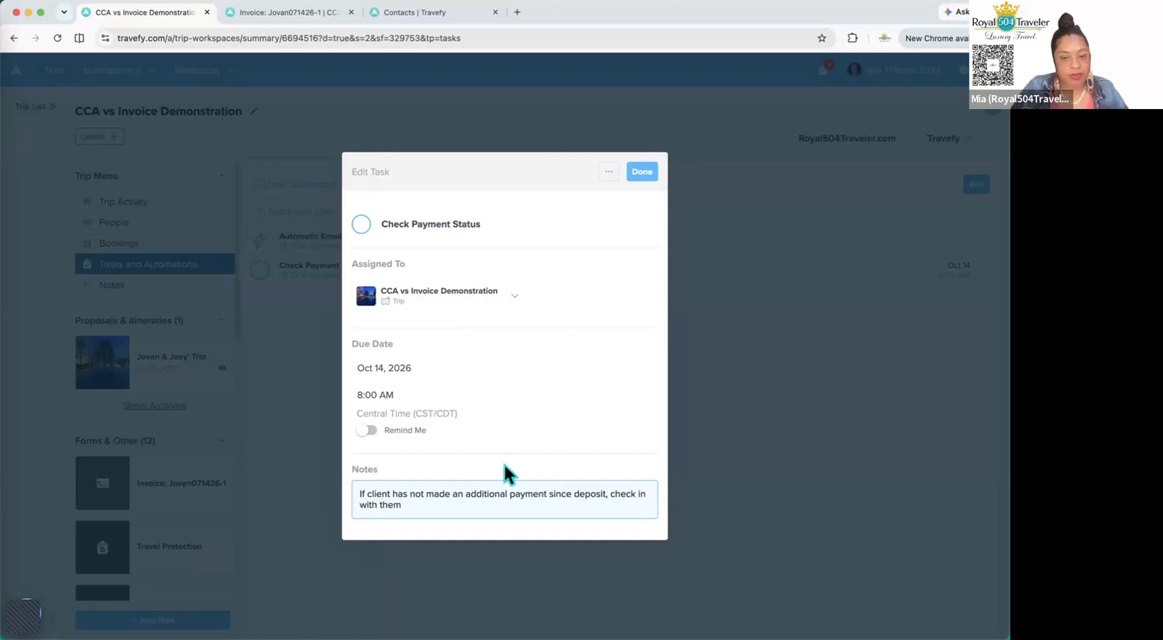
- Turn on the reminder for the payment status task and save the task
click(366, 430)
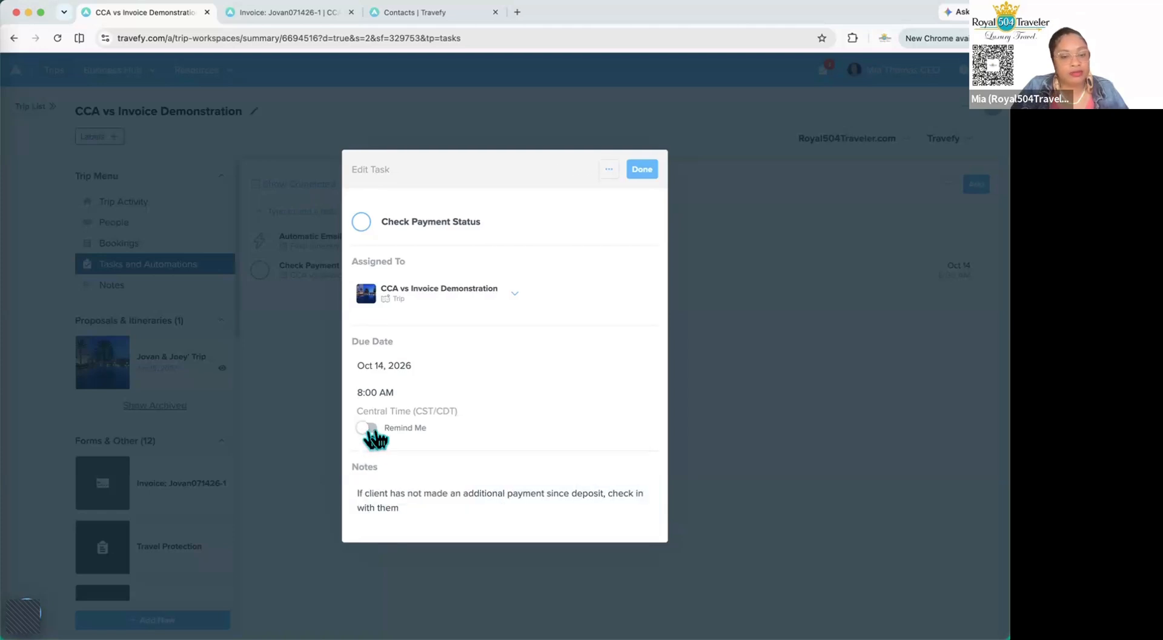
click(641, 170)
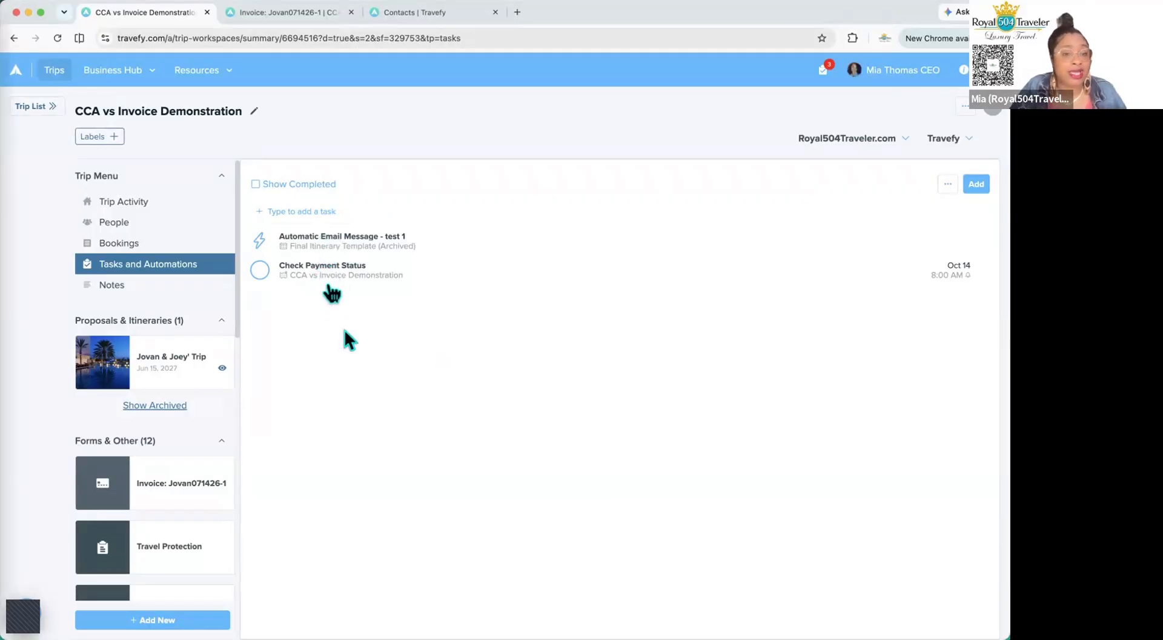
- Review the trip invoice's payment authorizations and read its invoice request email in the client's contact record
click(180, 500)
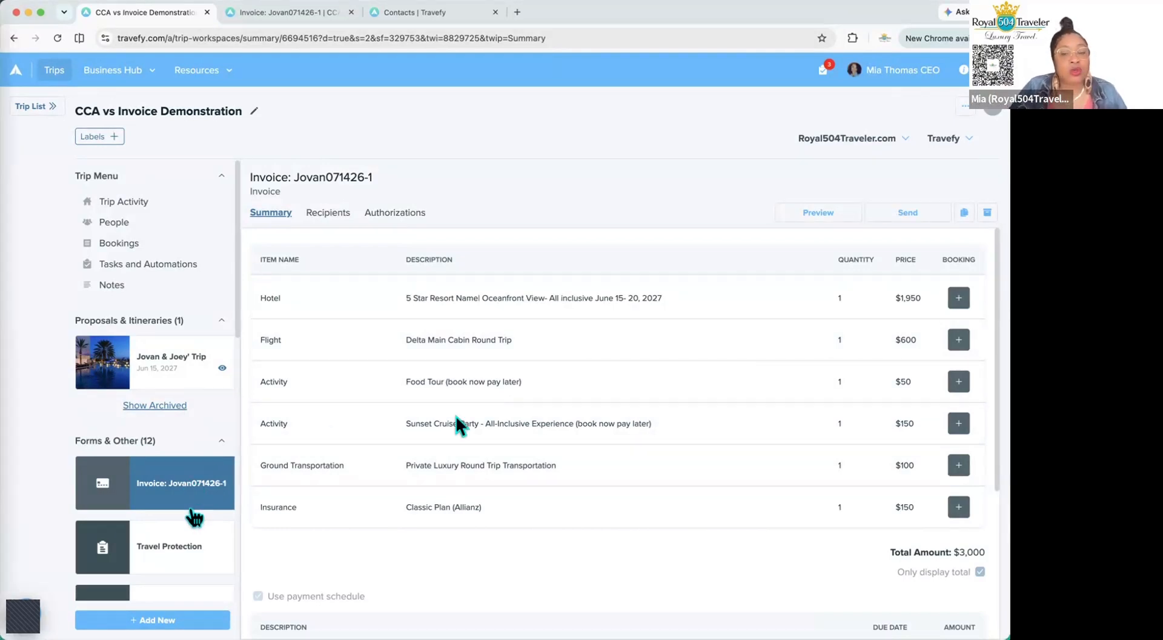
click(399, 214)
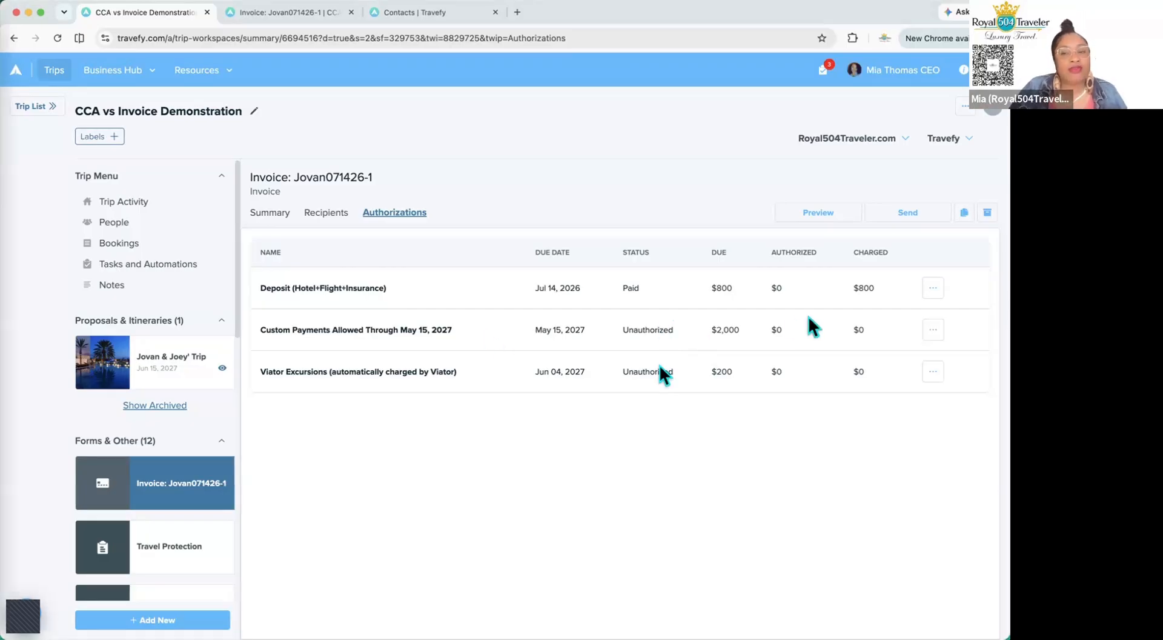
click(402, 17)
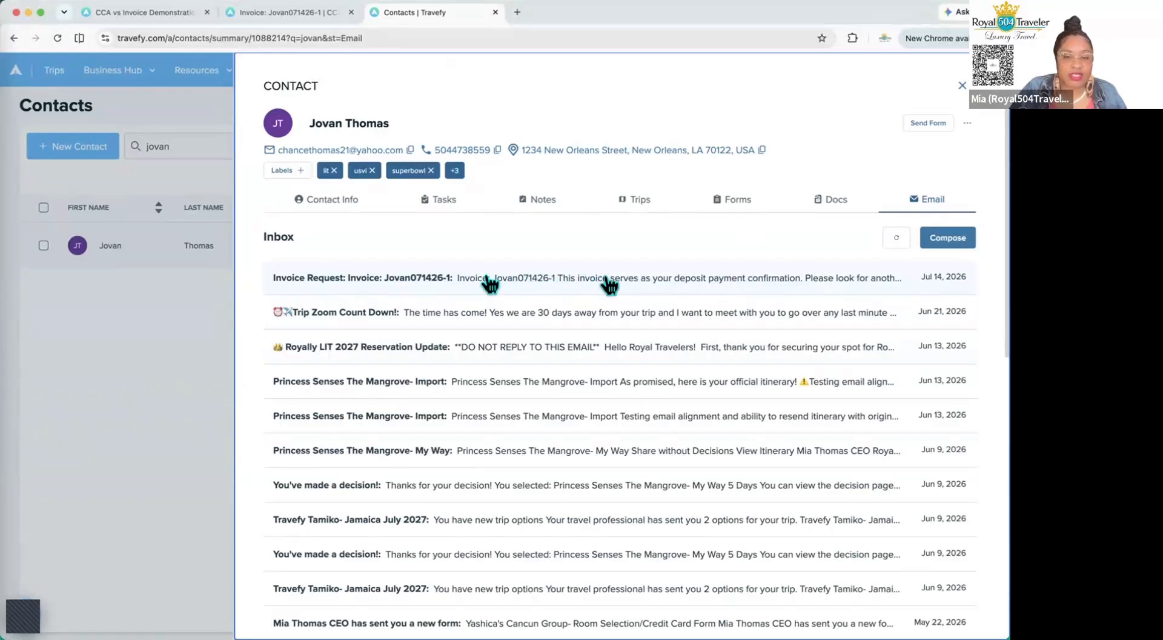
click(553, 280)
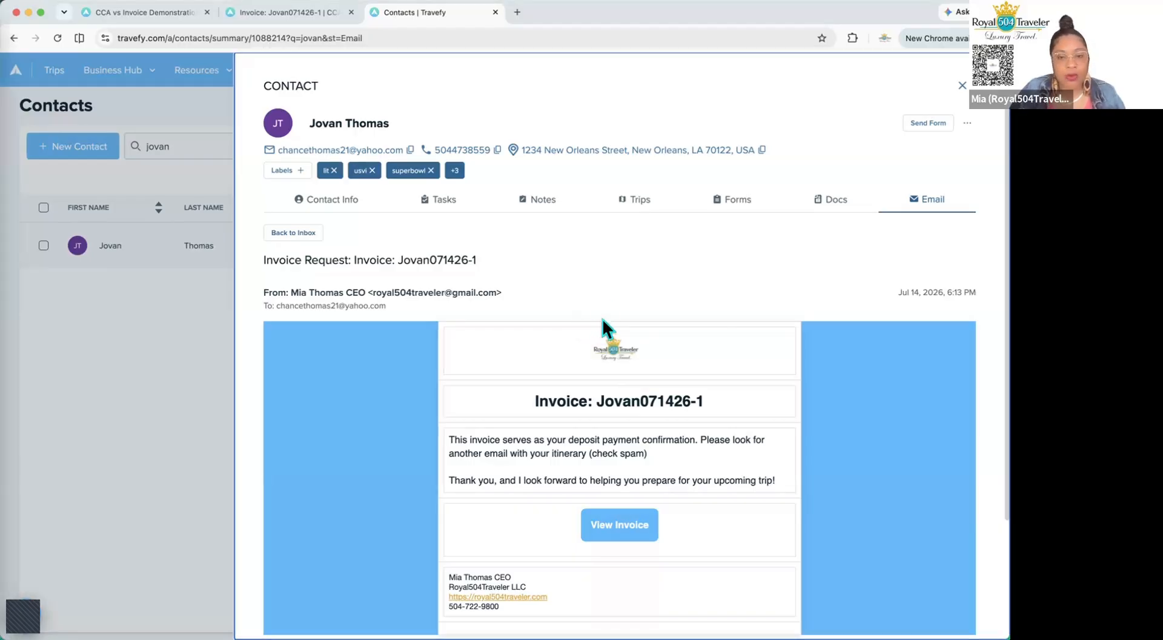
- Close the client-facing invoice preview and return to the invoice's summary in the trip workspace
click(273, 13)
click(352, 12)
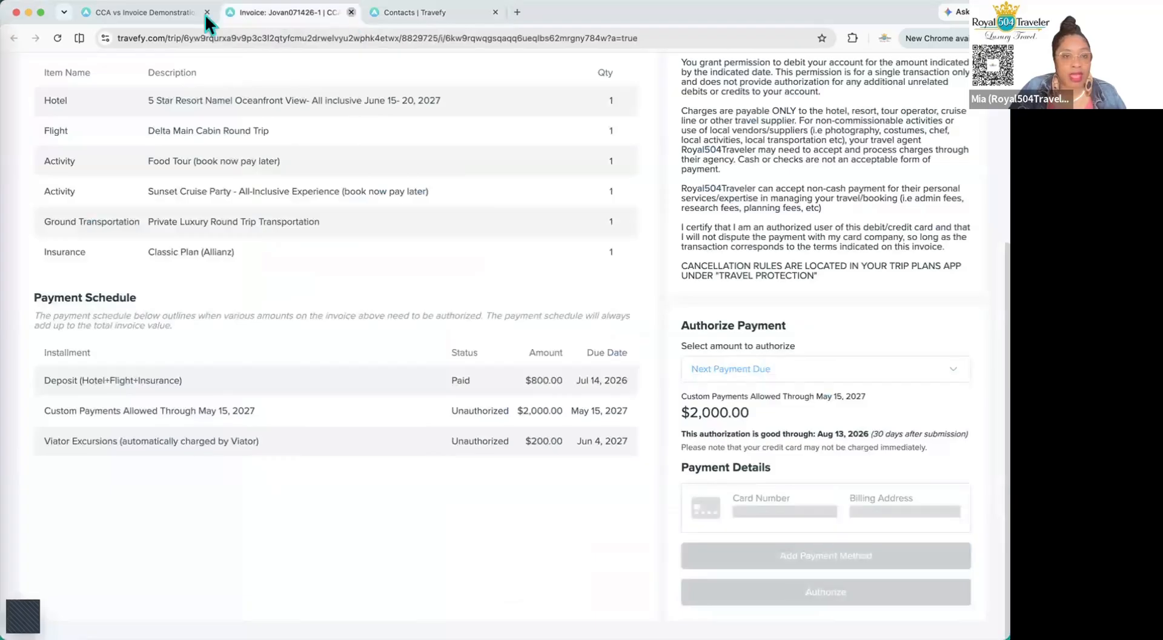
click(162, 11)
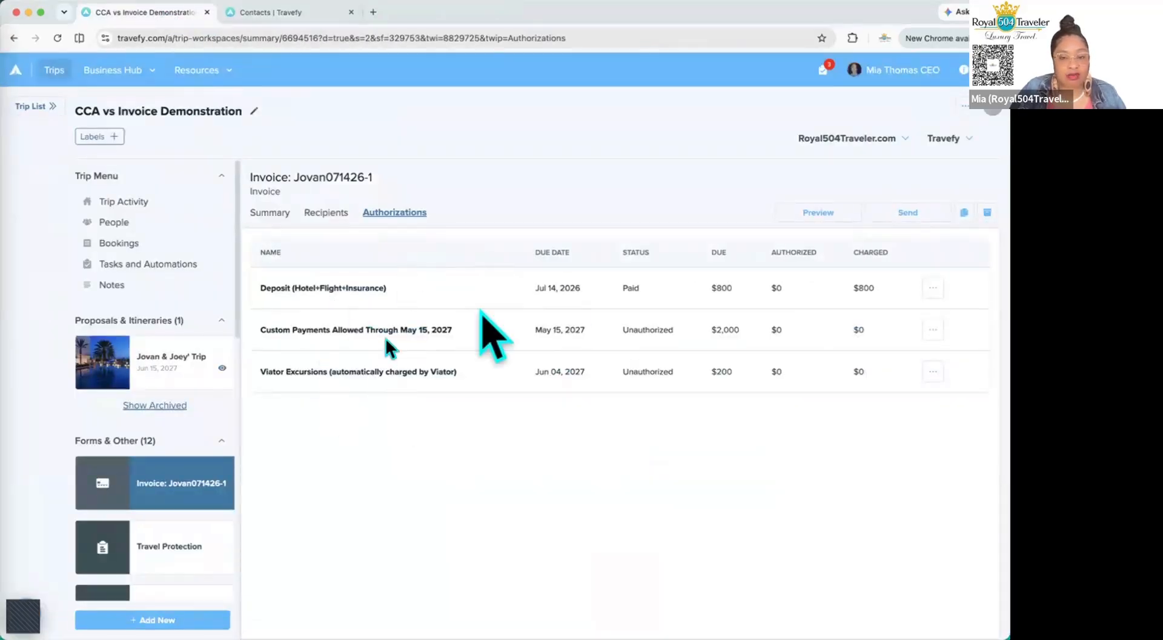
click(271, 215)
- Copy the link address of "View Invoice" from the invoice request email in the client's contact record
click(304, 13)
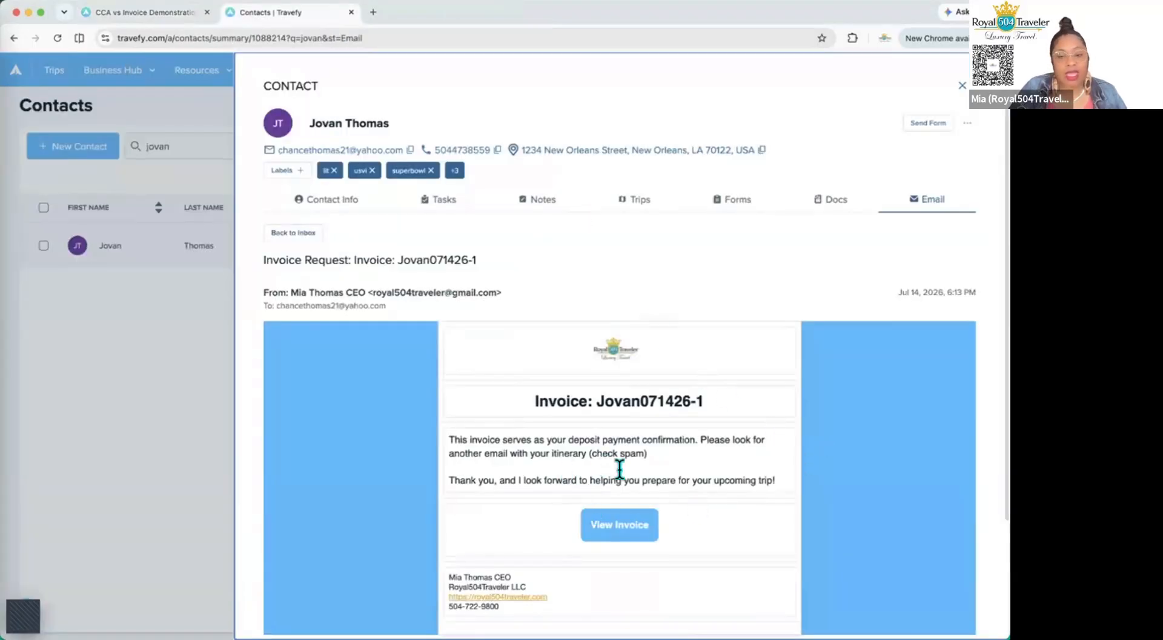
scroll(623, 467, down, 1)
scroll(625, 456, up, 1)
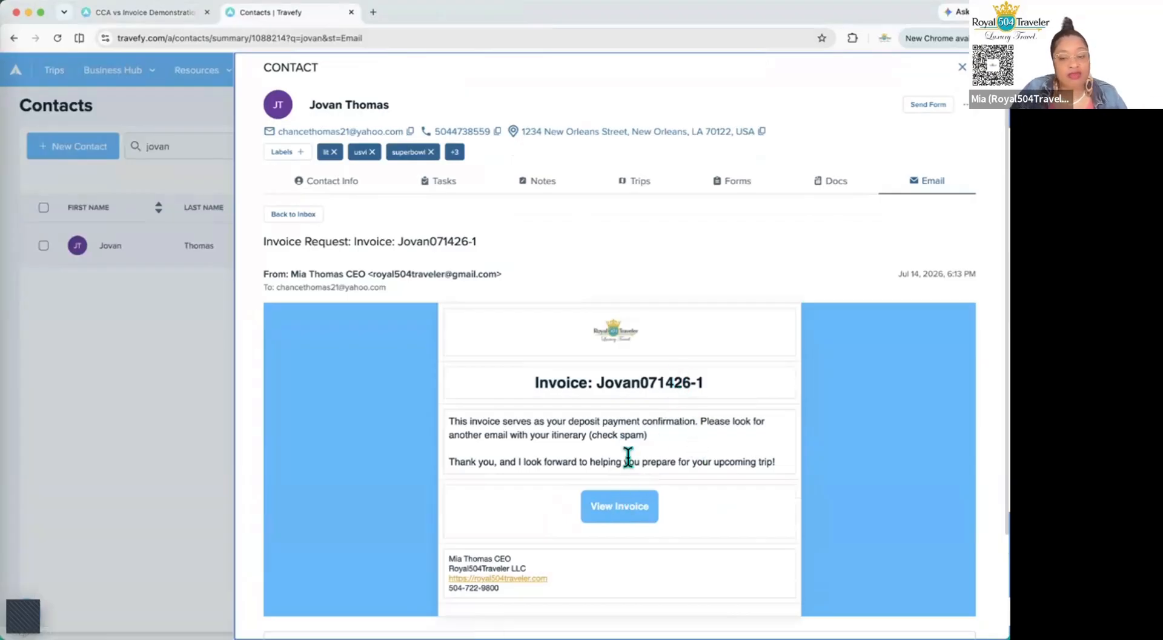
right_click(615, 507)
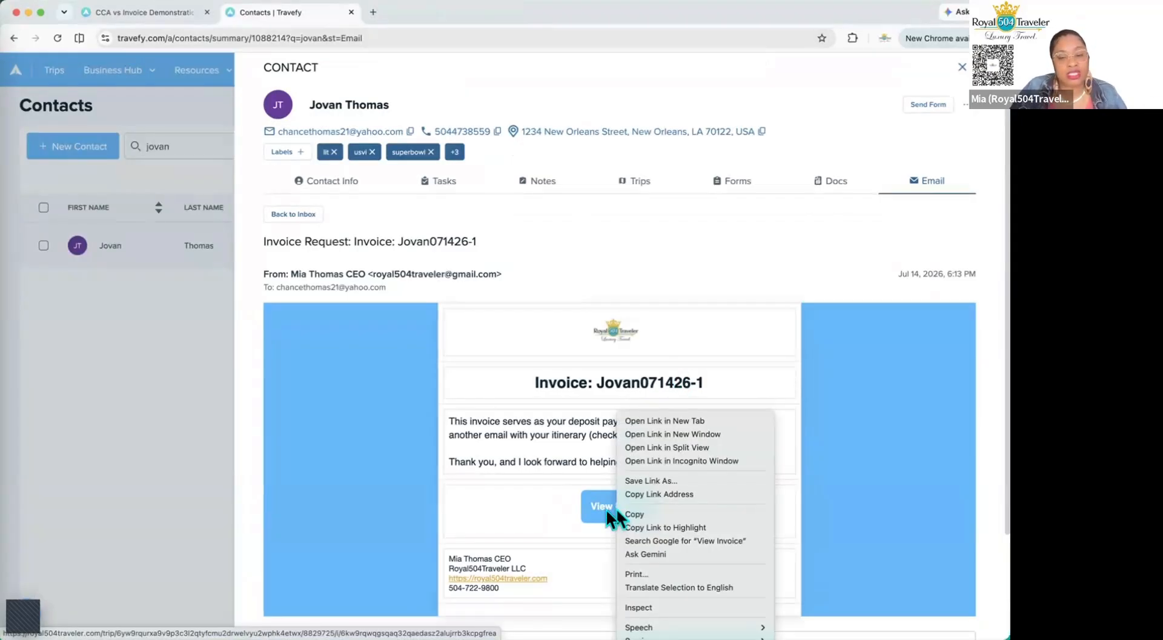
click(670, 492)
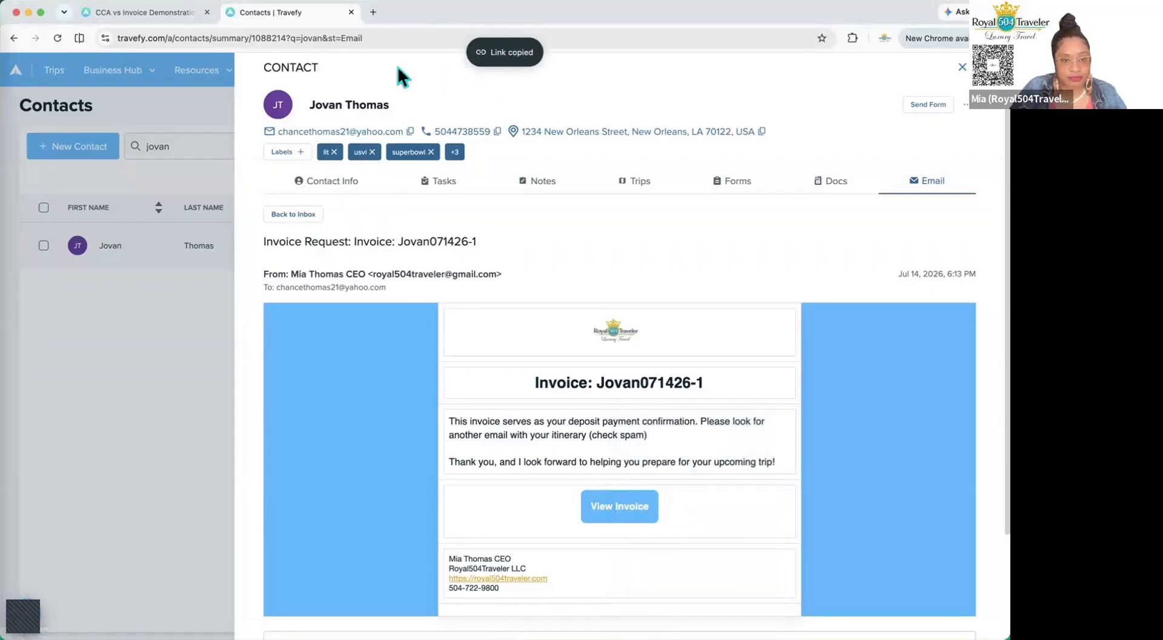
- Return to the trip workspace and open the trip's June 2027 itinerary for editing
click(157, 17)
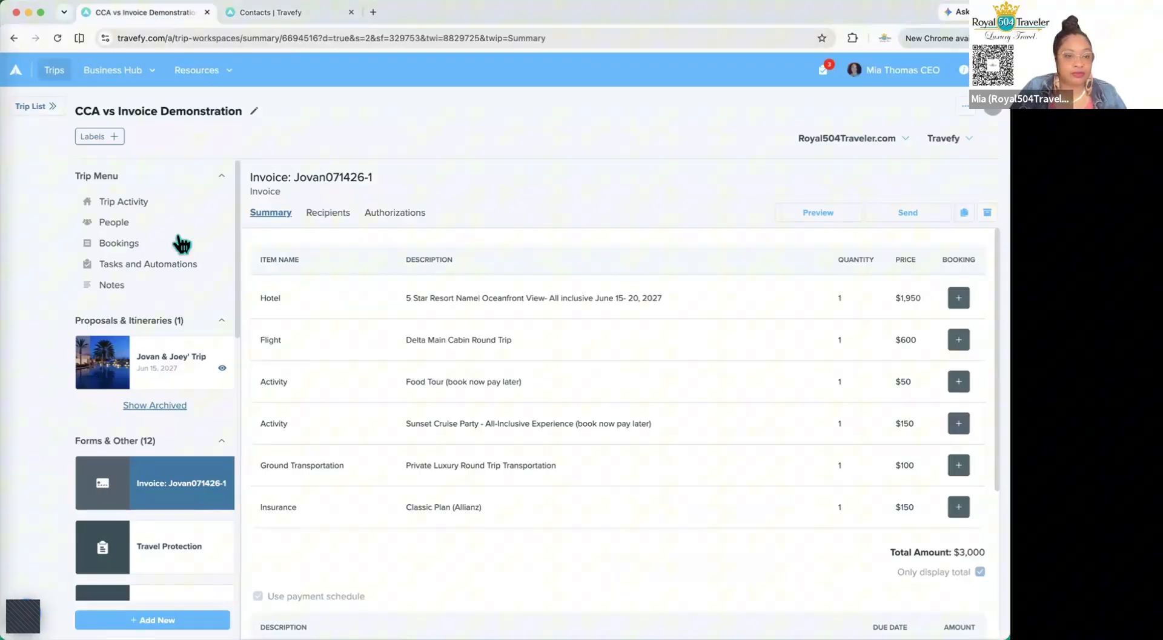
click(161, 366)
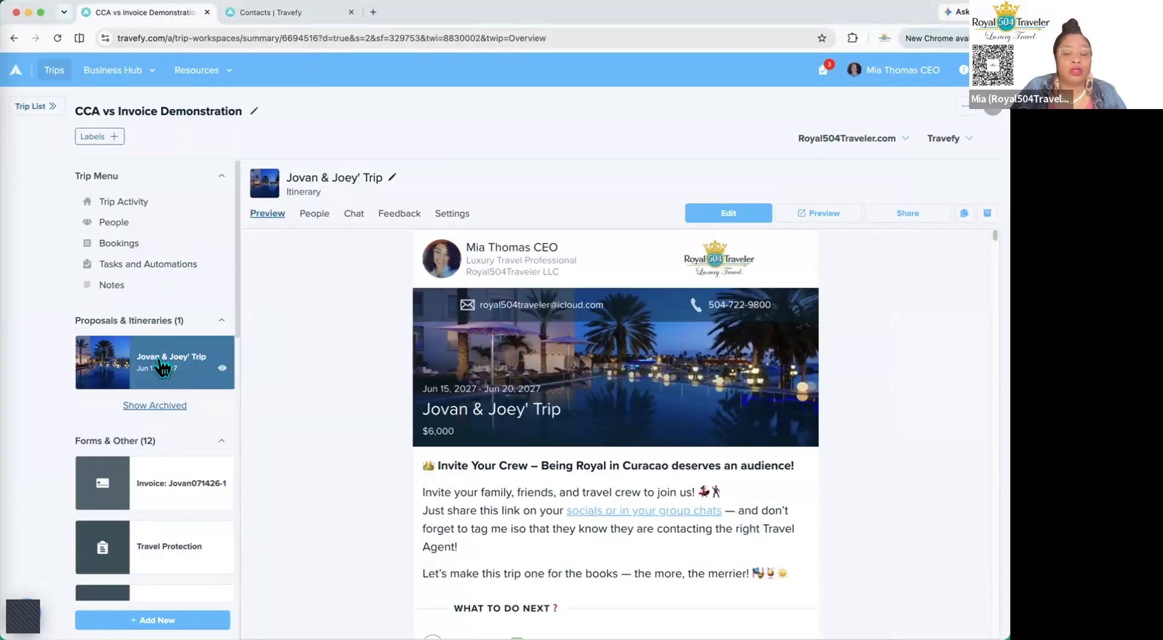
click(727, 215)
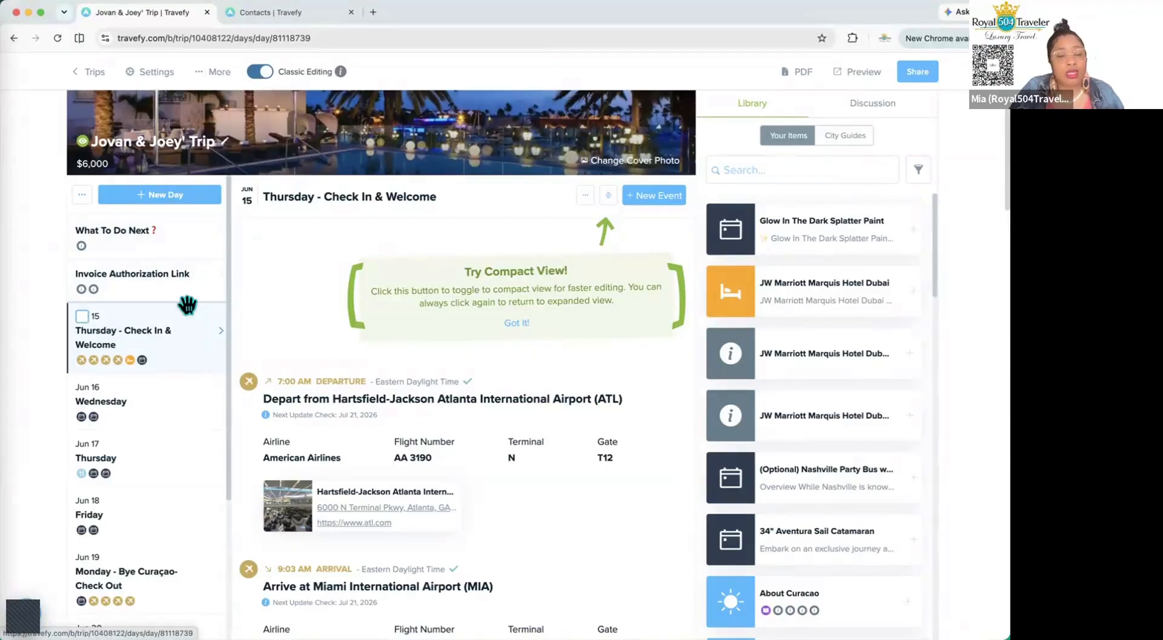
- Examine the itinerary's section list, the "What To Do Next?" instructions and the "Invoice Authorization Link" section
scroll(148, 330, down, 2)
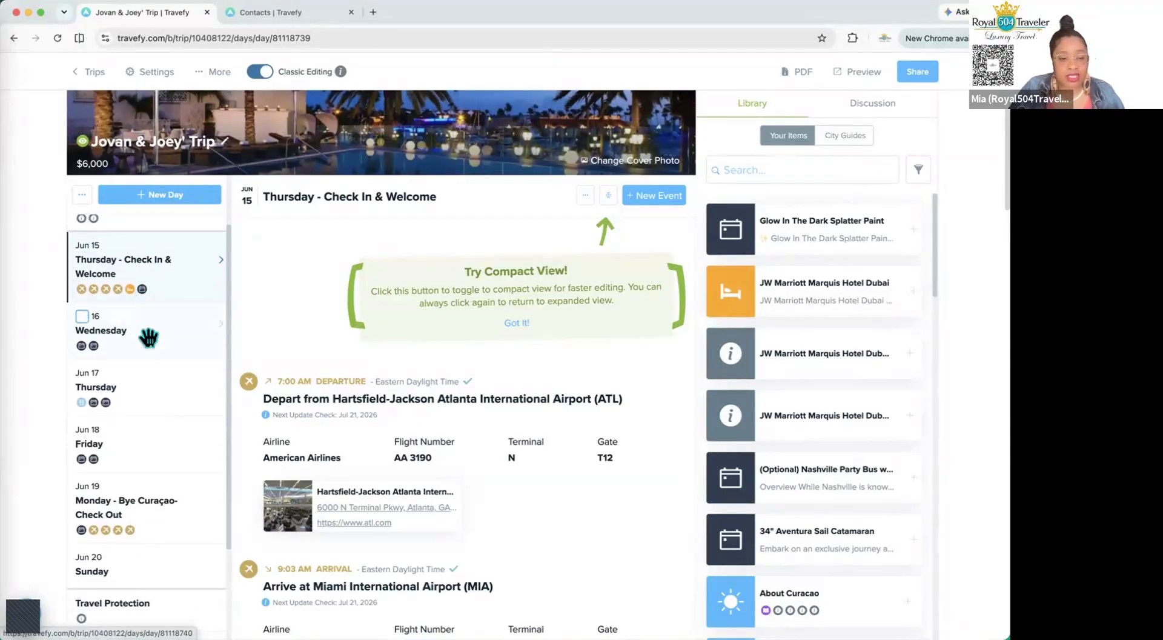
scroll(150, 483, down, 4)
scroll(152, 473, up, 6)
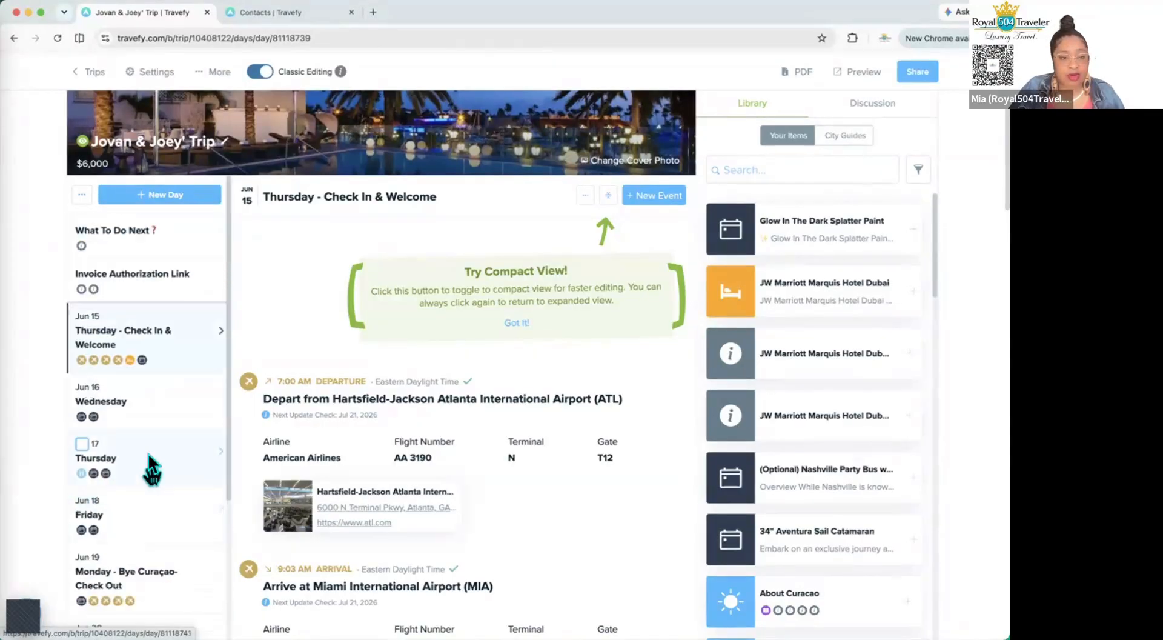
click(176, 243)
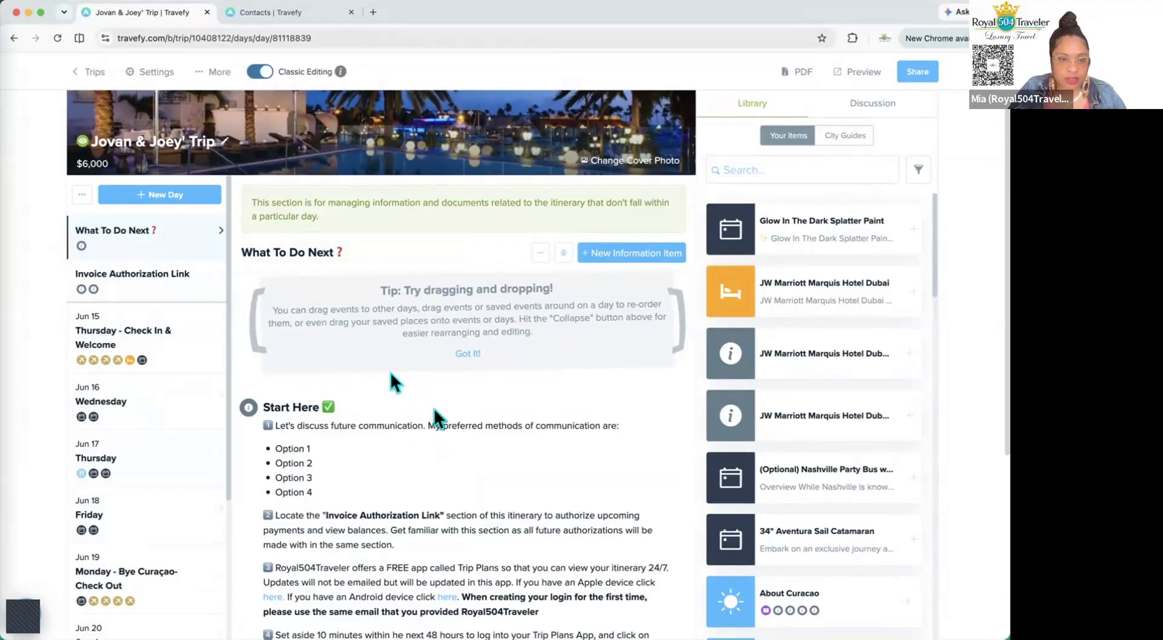
scroll(189, 241, down, 1)
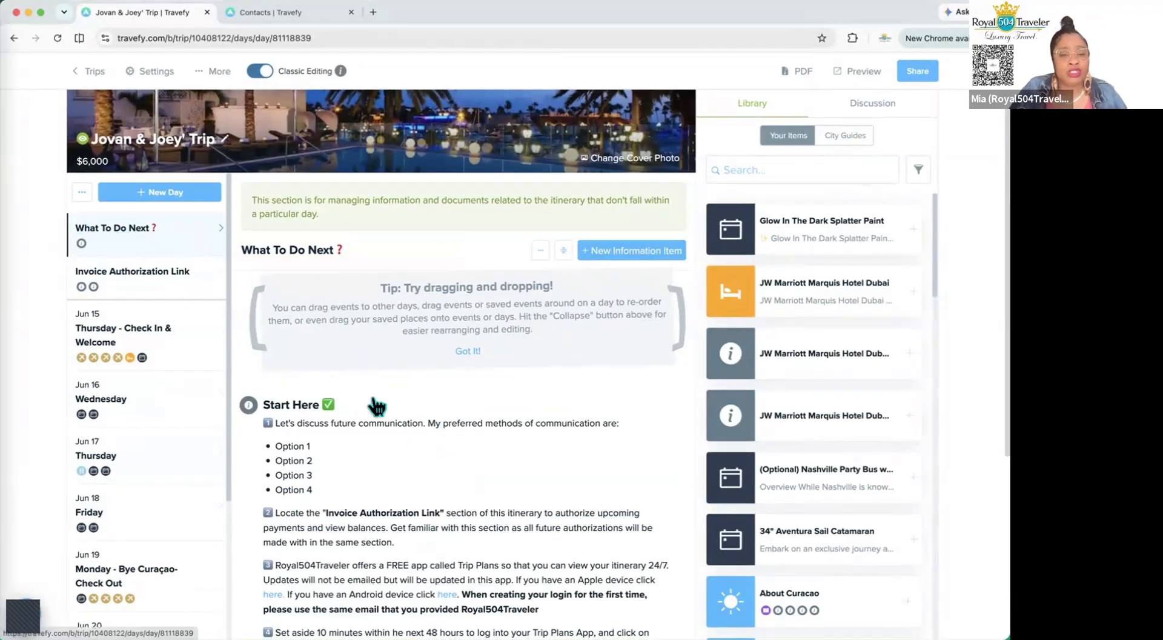
scroll(316, 361, down, 3)
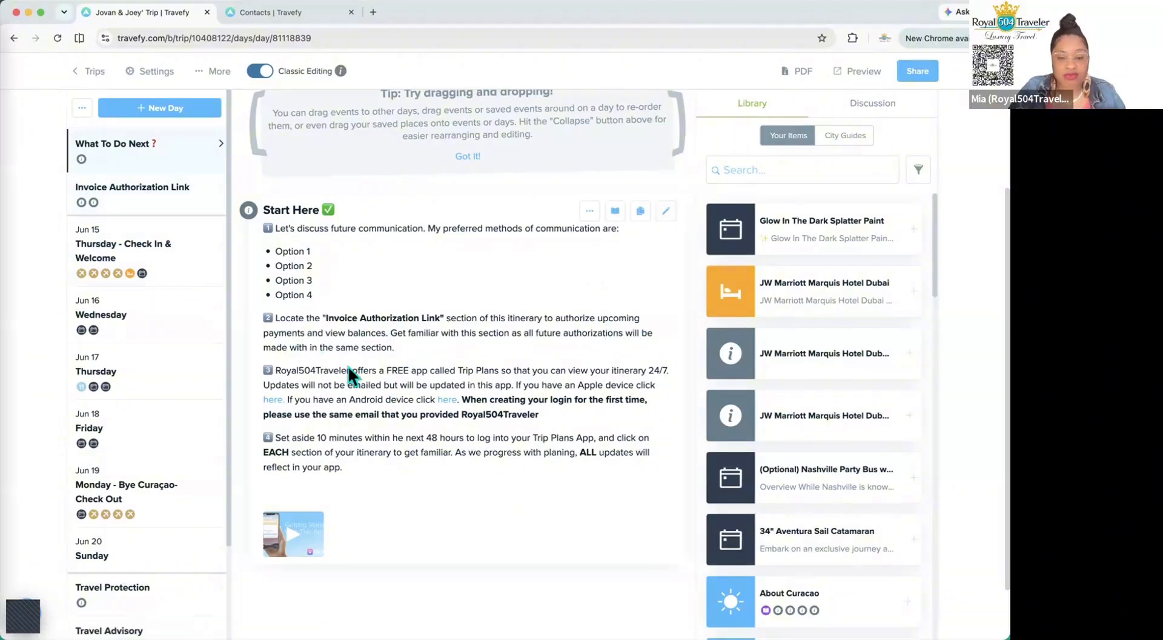
click(146, 200)
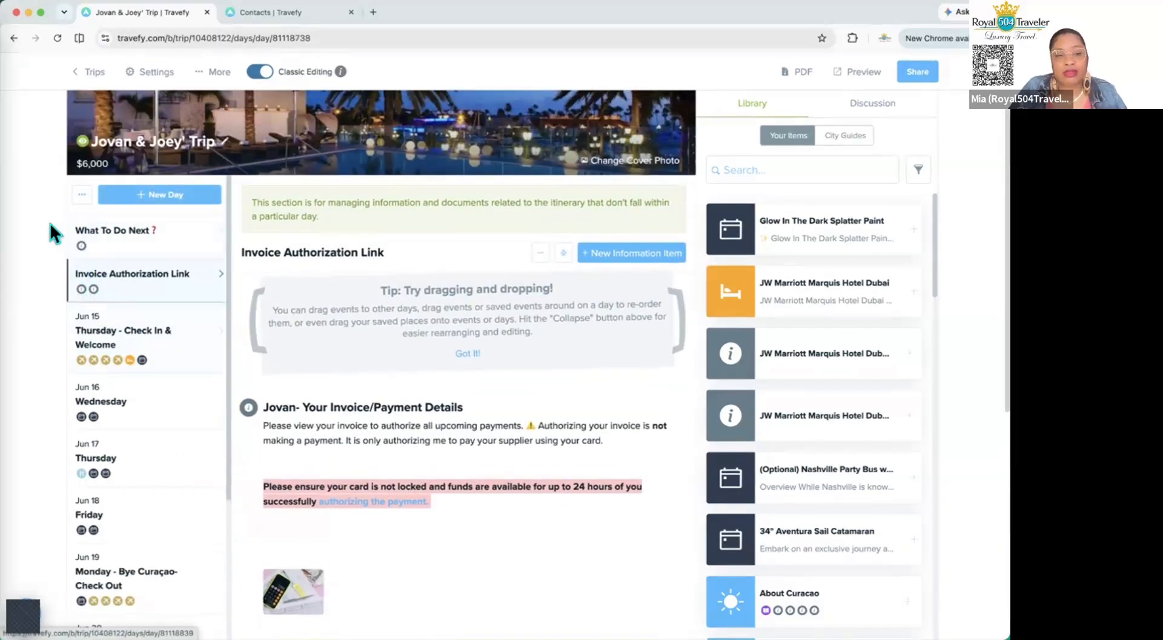
- Add a new info section titled "Invoice Section" to the itinerary
click(82, 195)
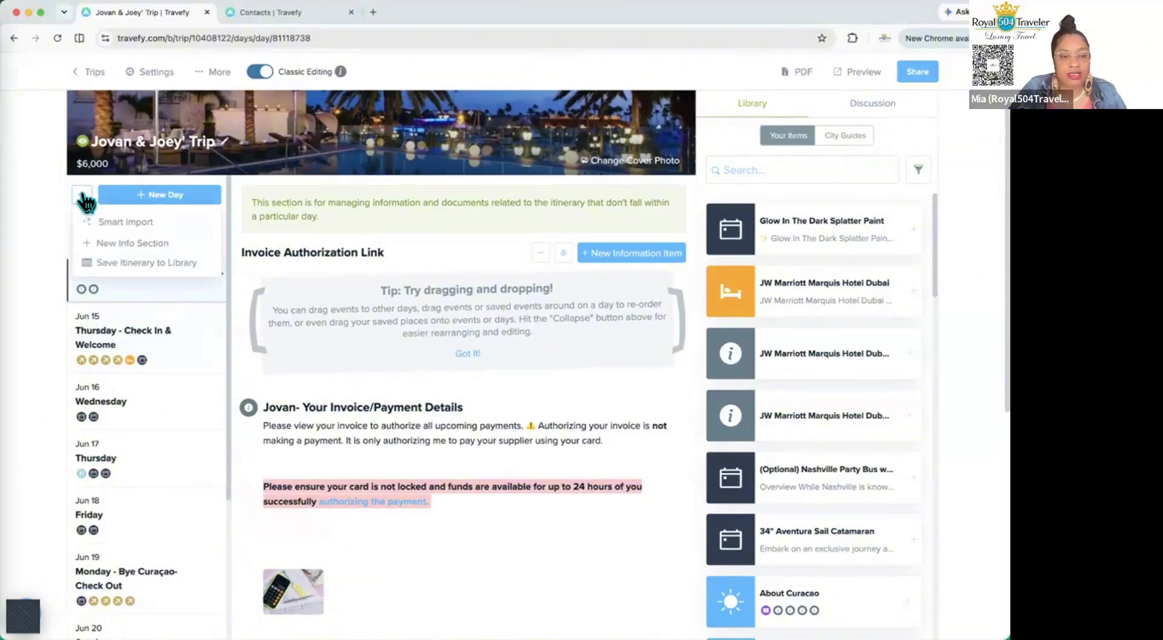
click(133, 245)
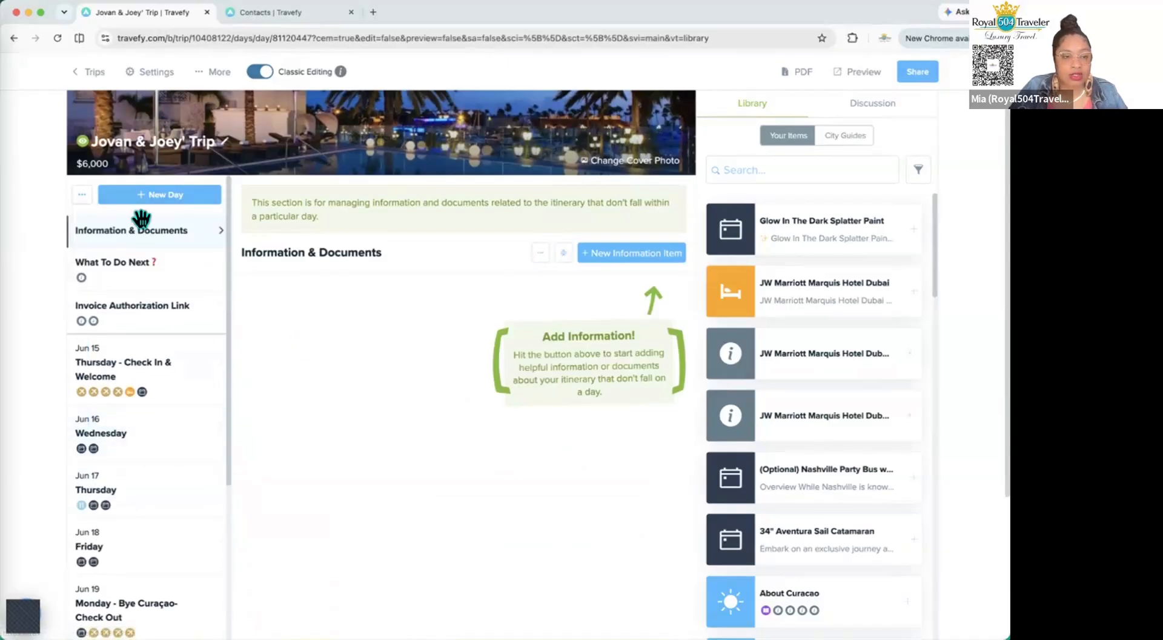
click(378, 254)
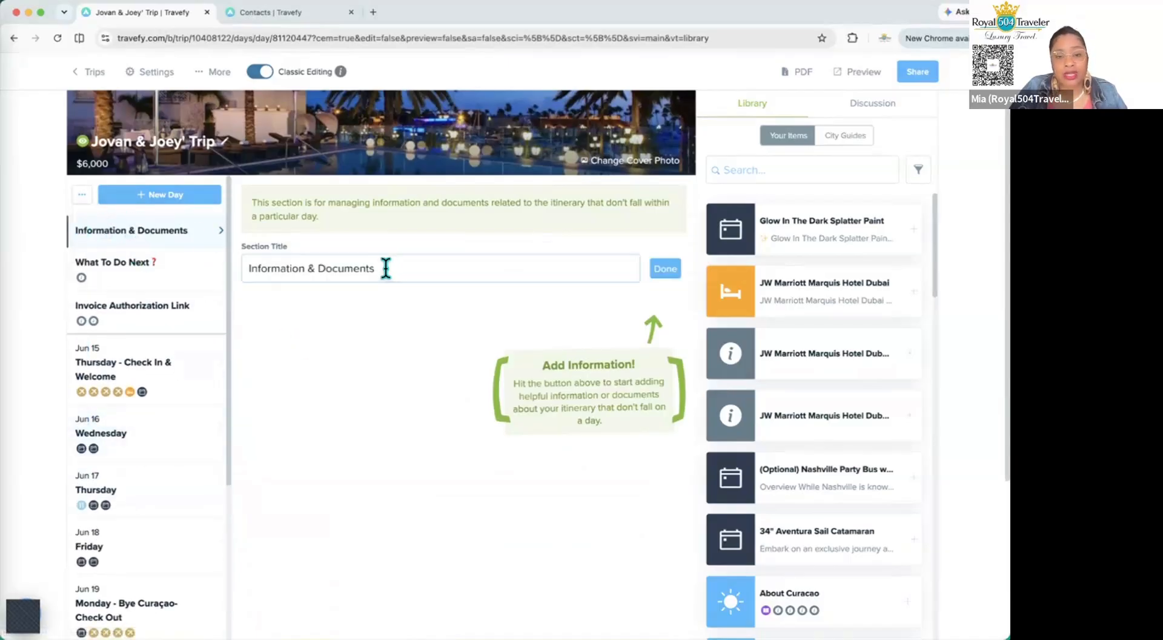
drag(386, 268, 238, 265)
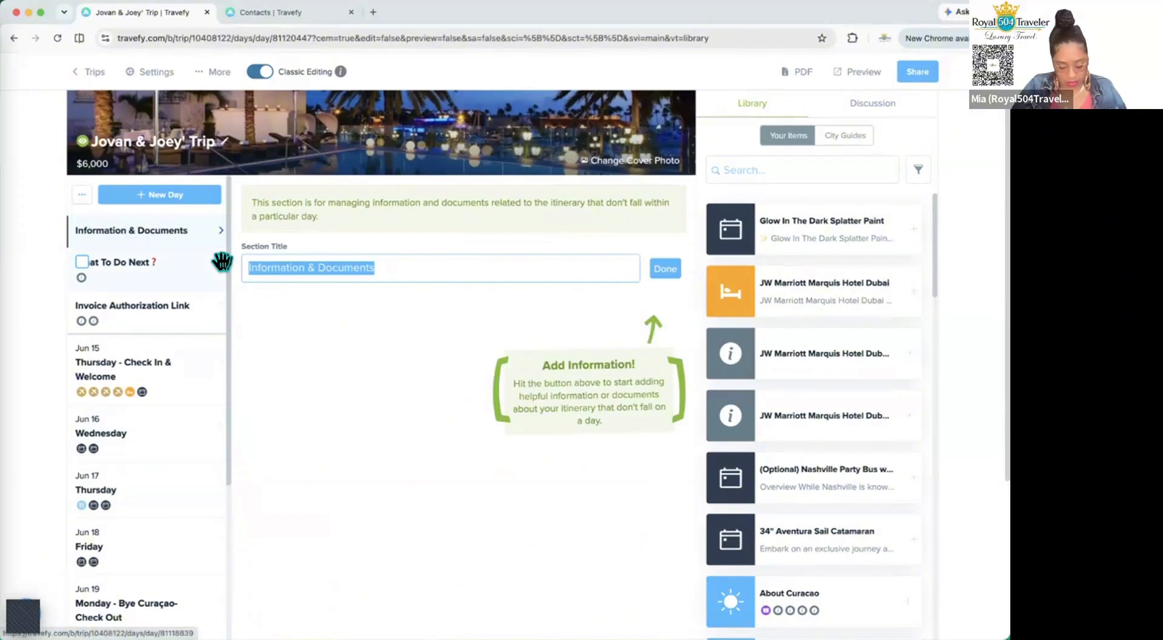
text(In)
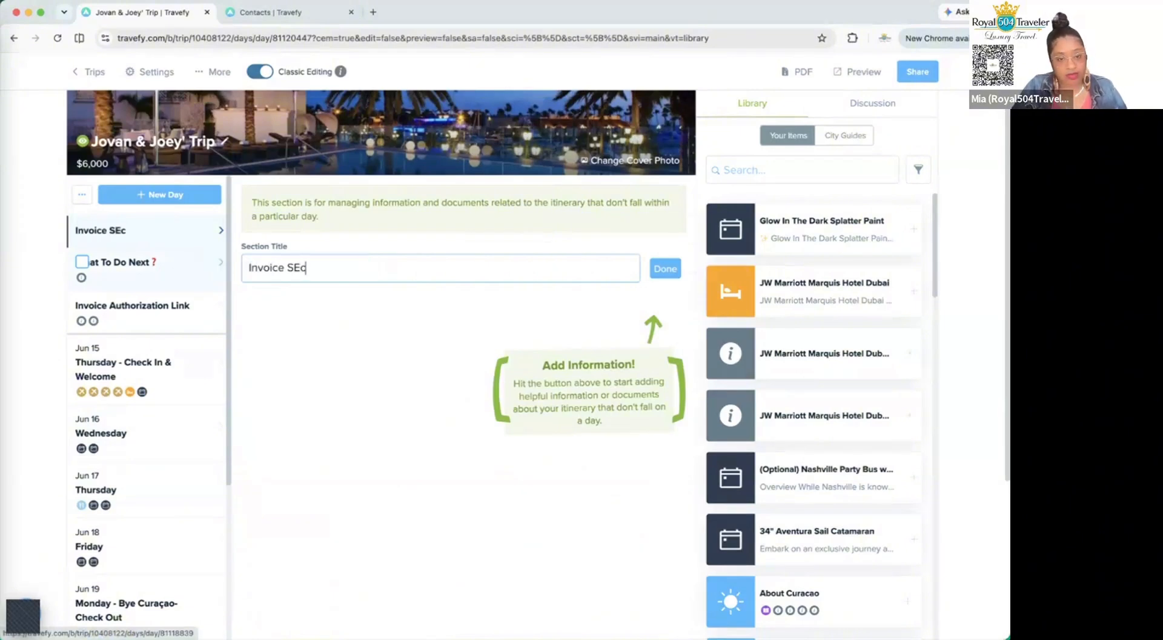
text(voice Section)
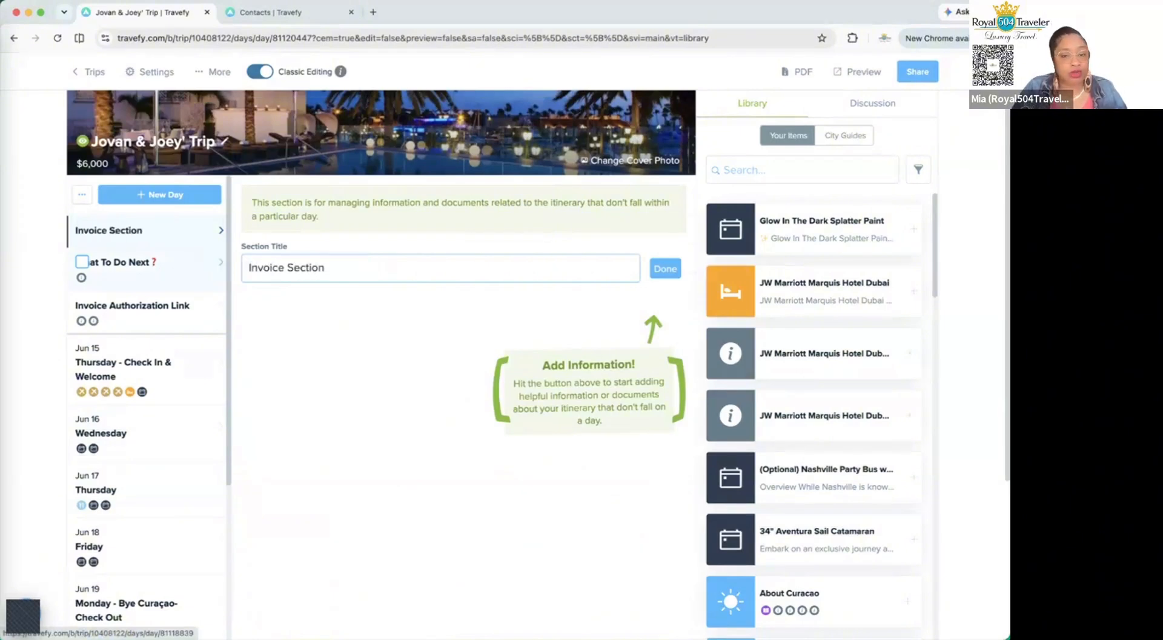
click(664, 268)
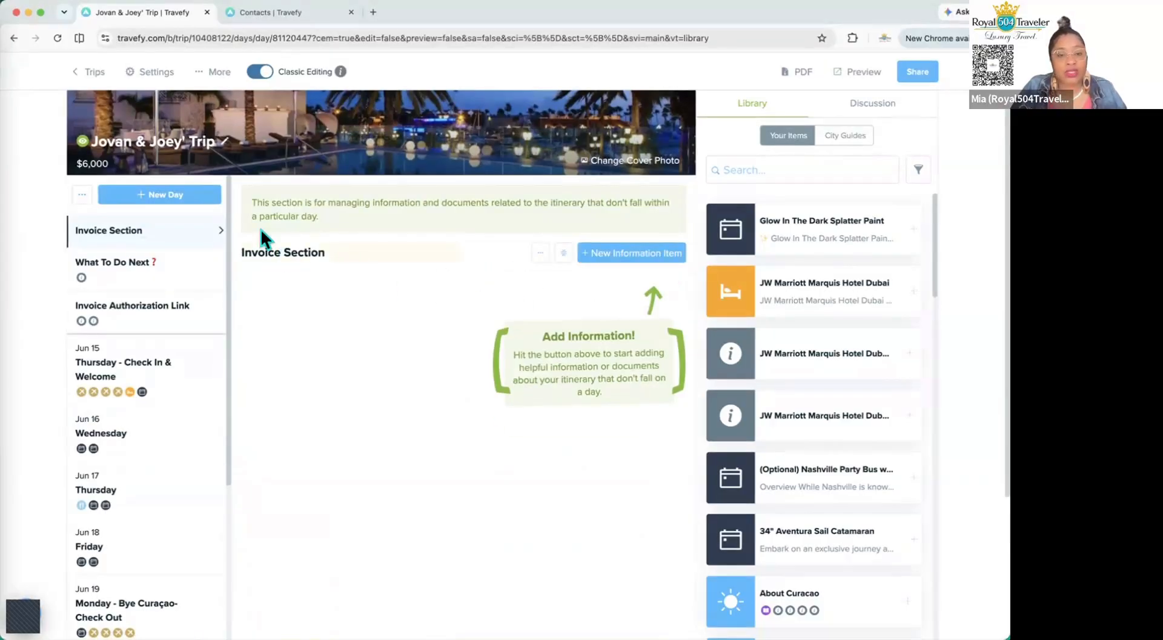
- Start a new information item in "Invoice Section" and delete the blank item
click(635, 263)
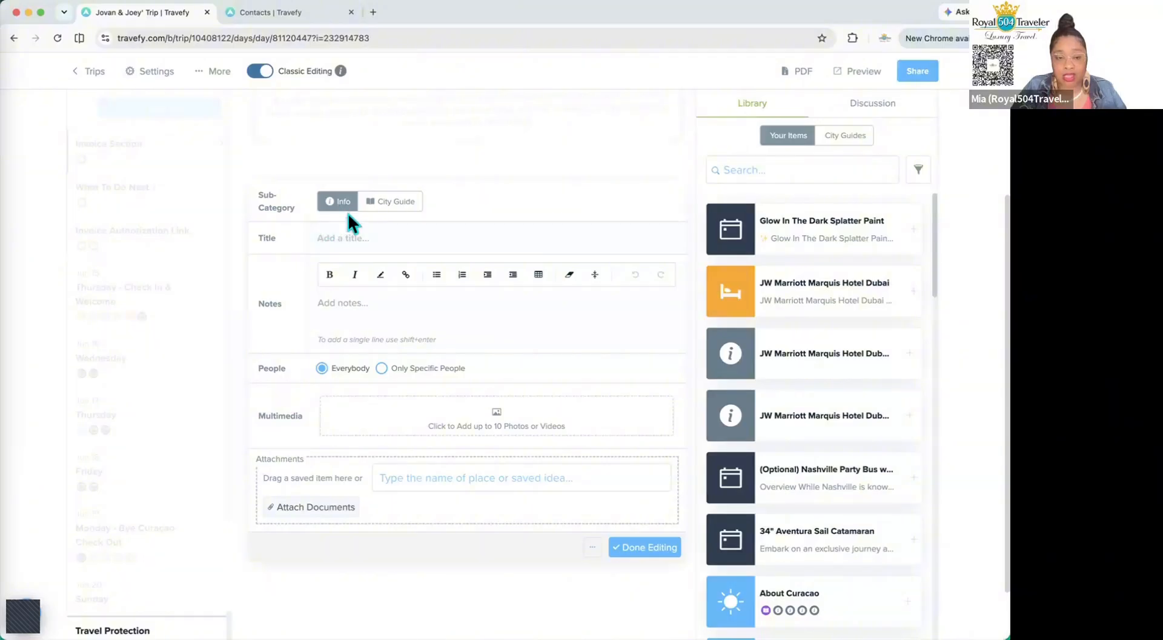
click(592, 548)
click(518, 597)
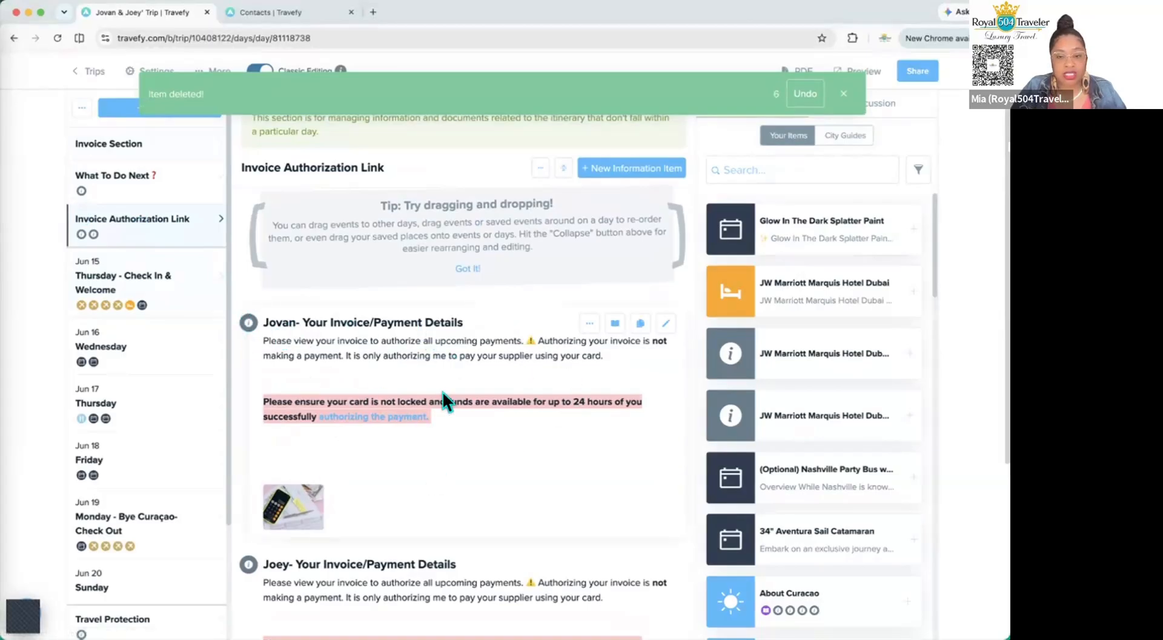
- Delete the empty "Invoice Section" from the itinerary
click(150, 147)
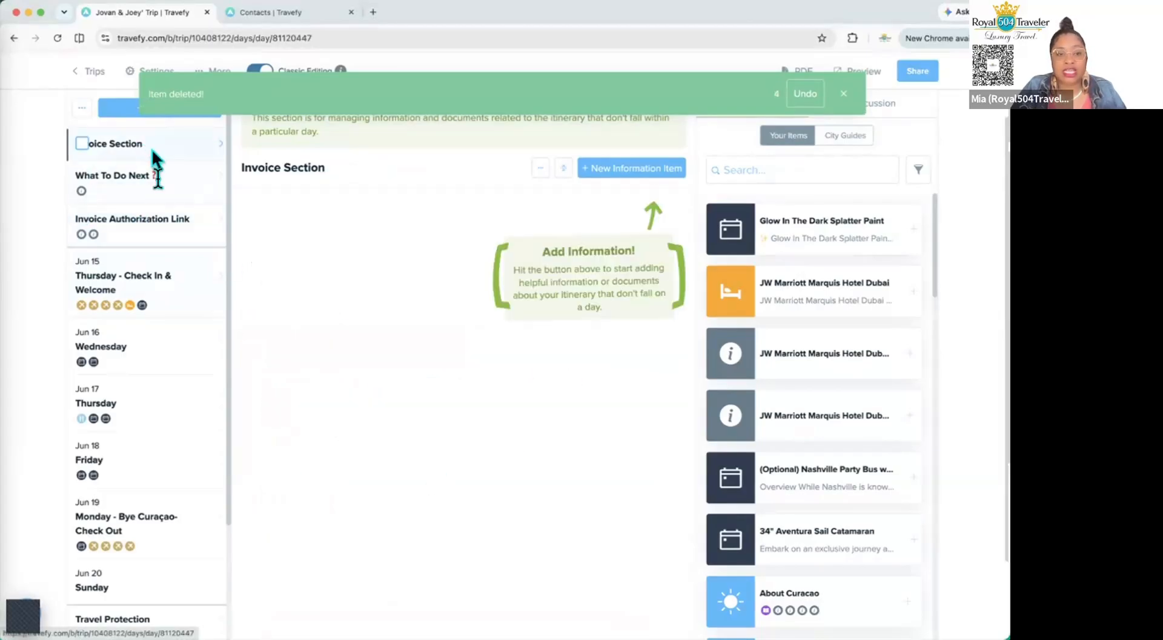
click(844, 94)
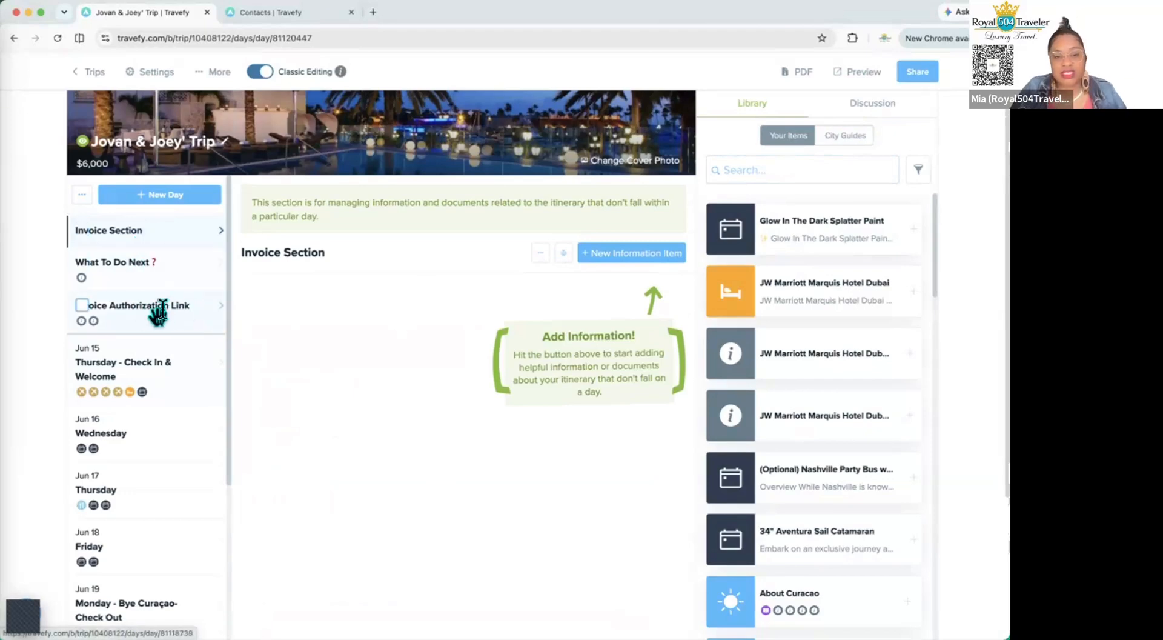
click(541, 254)
click(490, 312)
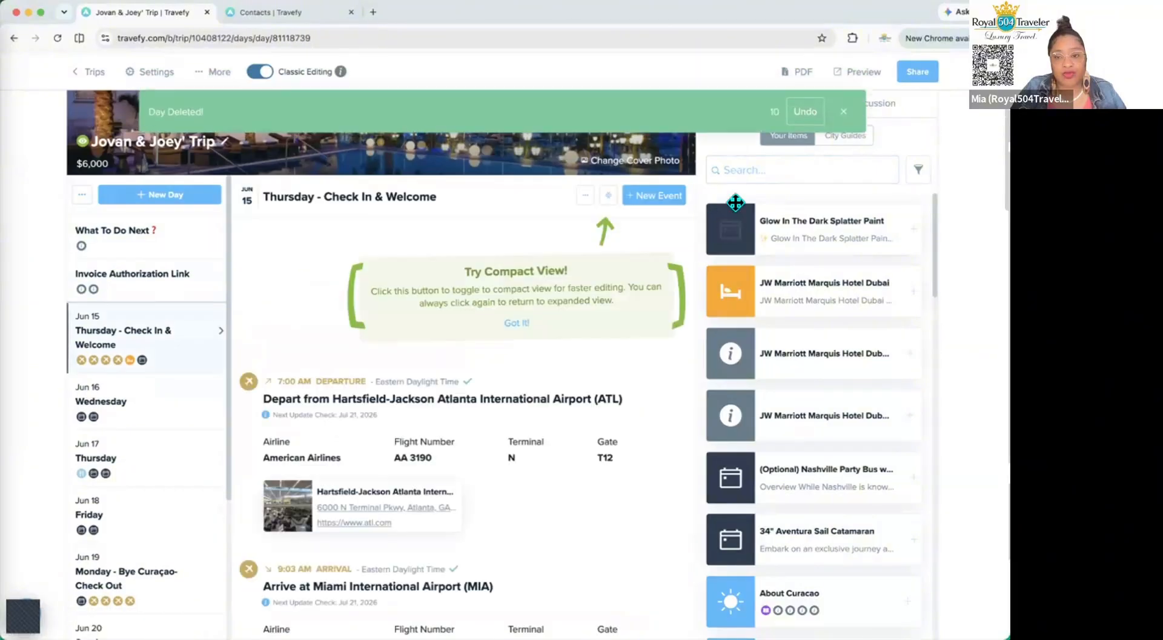
- Search the library for "what" and add the saved "What To Do Next?" section above "Invoice Authorization Link" in the itinerary
click(758, 171)
text(what)
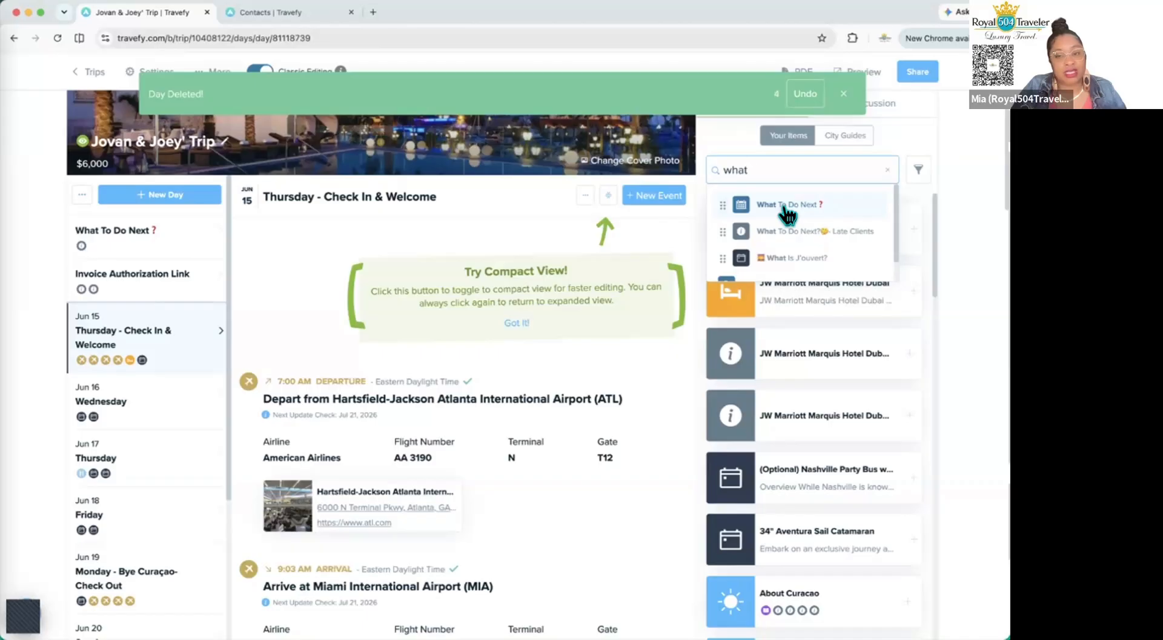
drag(788, 214, 115, 280)
click(115, 279)
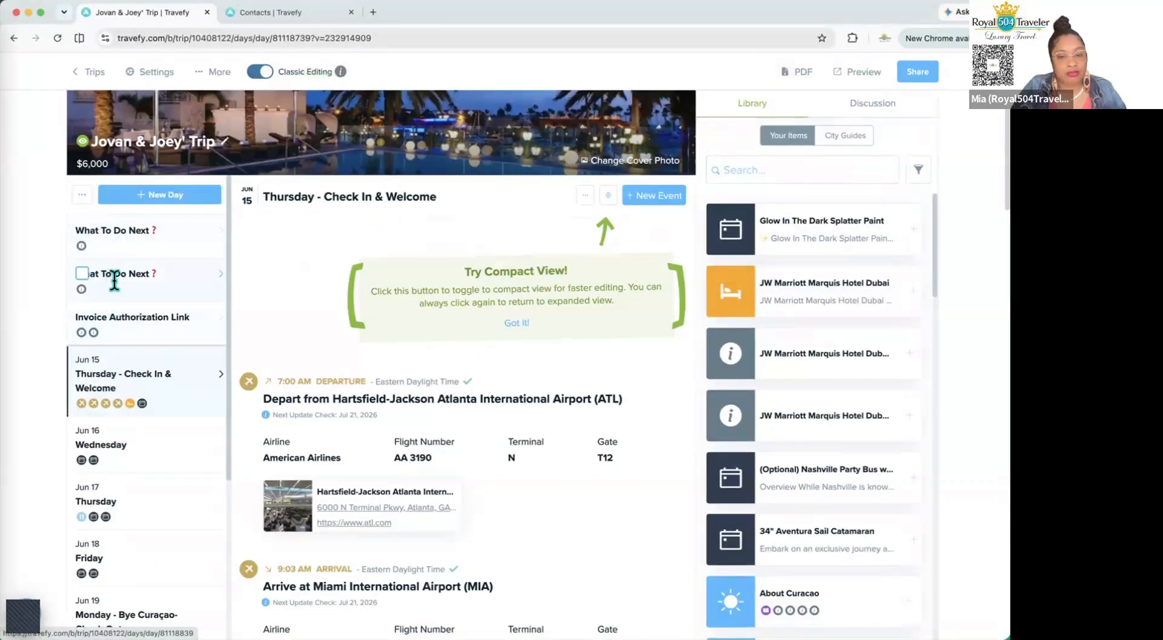
- Delete the upper duplicate "What To Do Next?" section, with the Facebook group instructions, and open the remaining one
click(124, 241)
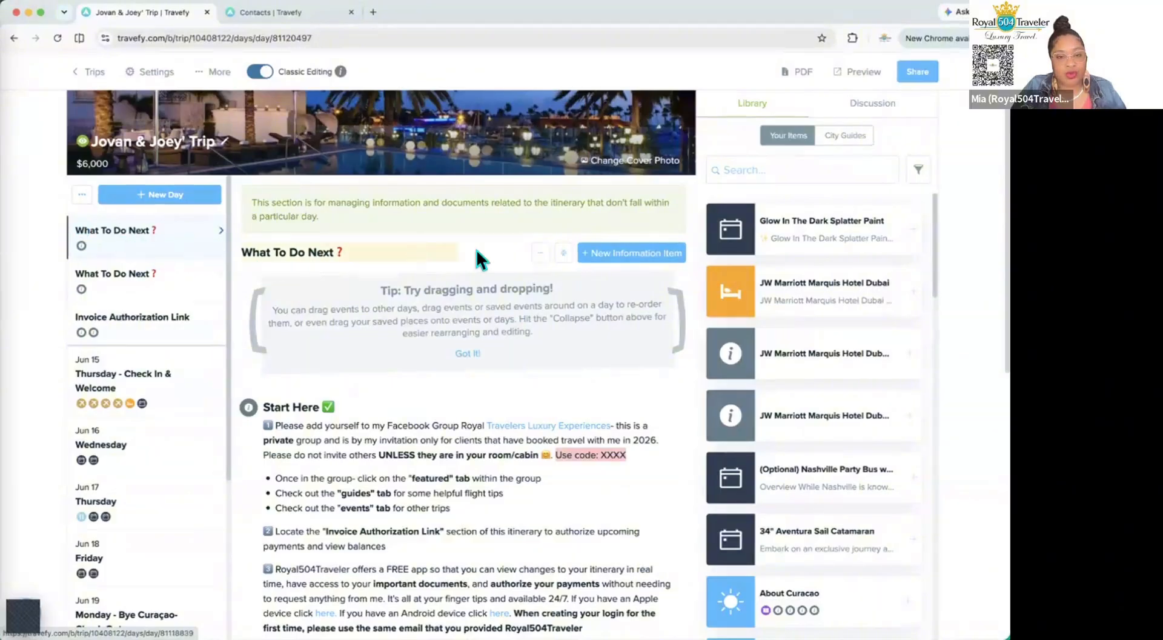
click(540, 252)
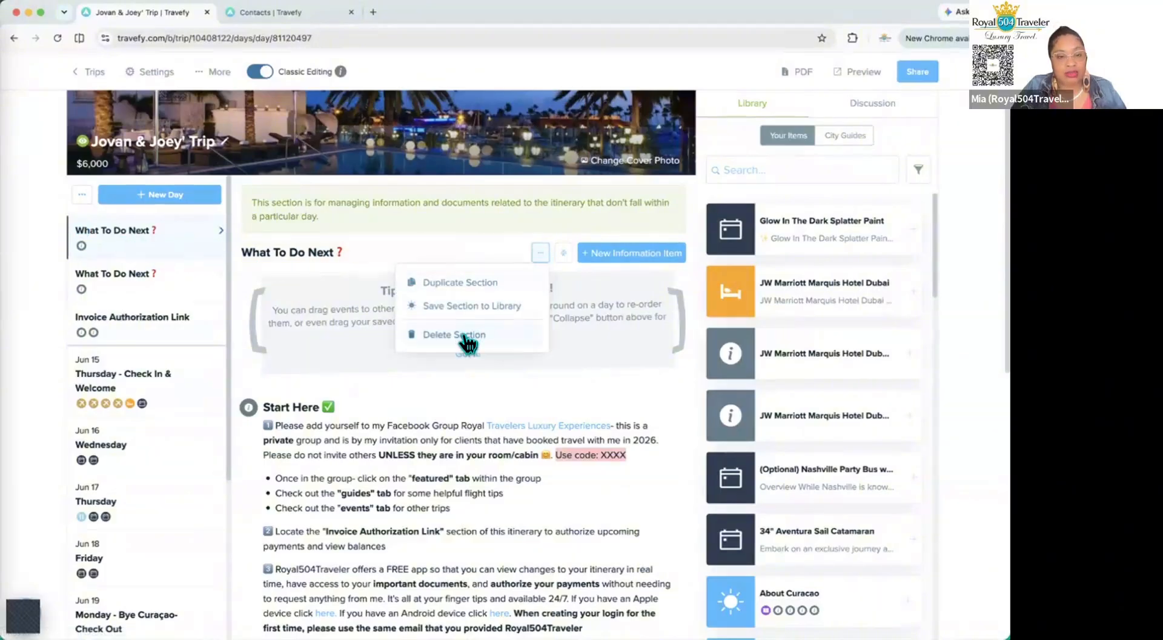
click(470, 334)
click(108, 245)
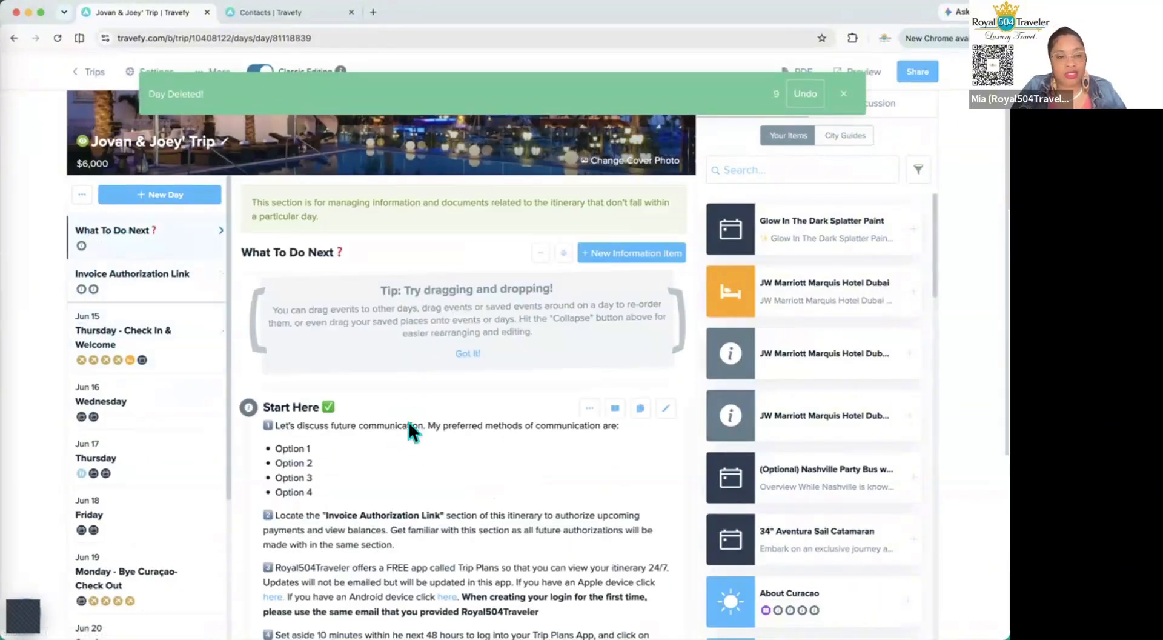
- Open the "Invoice Authorization Link" section, then copy the View Invoice link address from the invoice email in the client's contact record
click(167, 280)
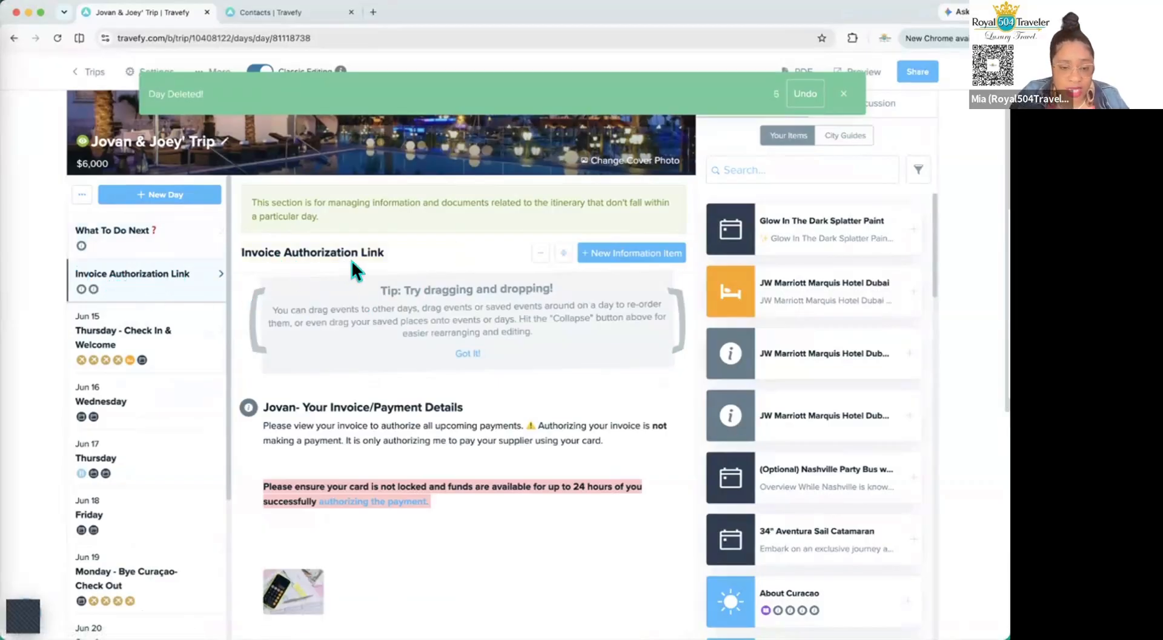
click(286, 17)
right_click(632, 506)
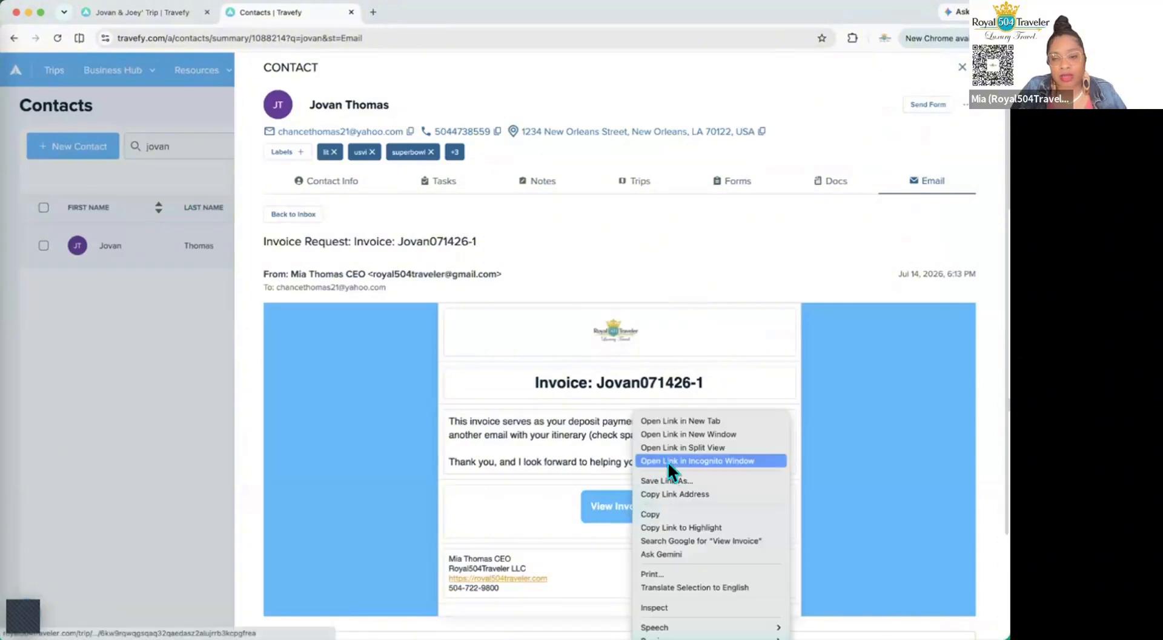
click(673, 494)
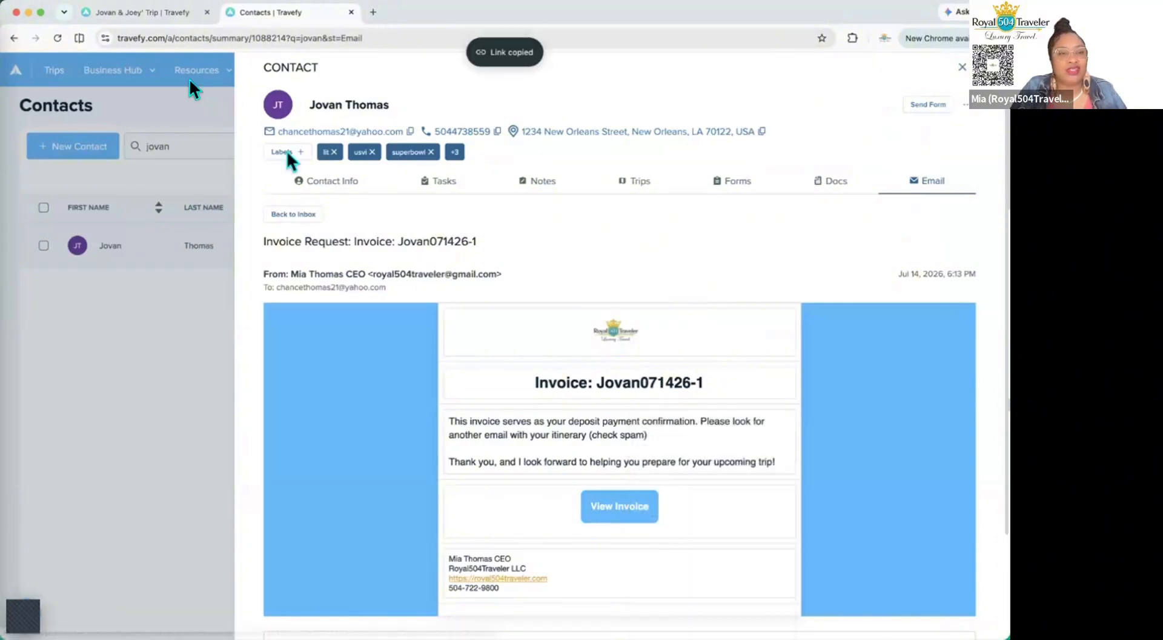
- In the trip's first "Your Invoice/Payment Details" item, replace the URL behind "authorizing the payment." with the copied invoice link
click(143, 11)
scroll(623, 372, down, 1)
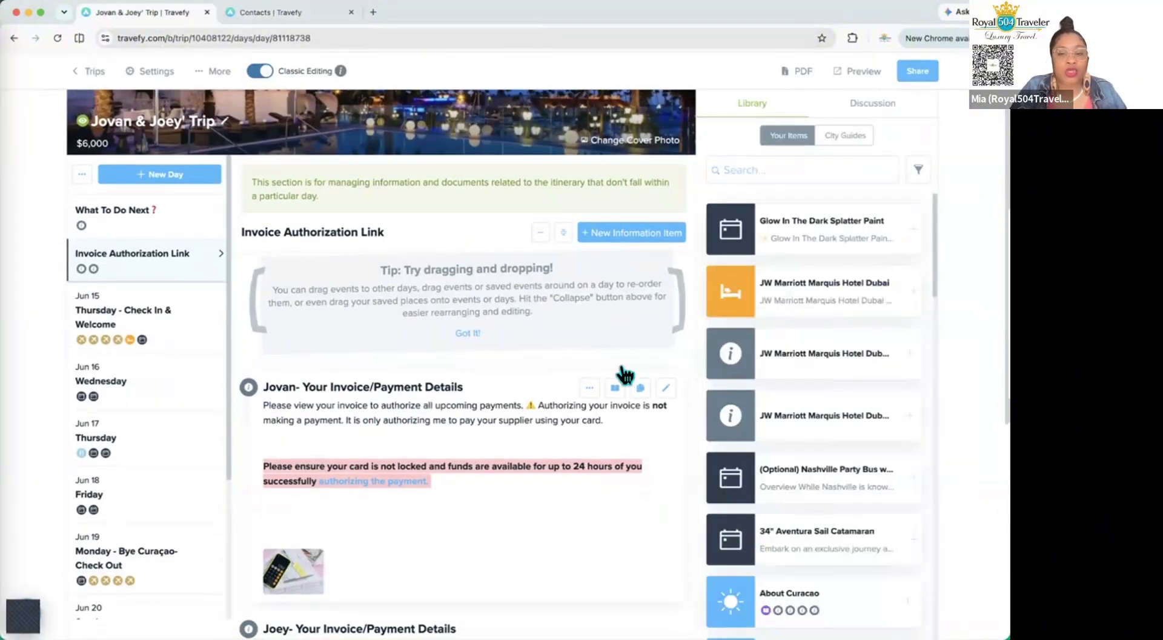
click(666, 389)
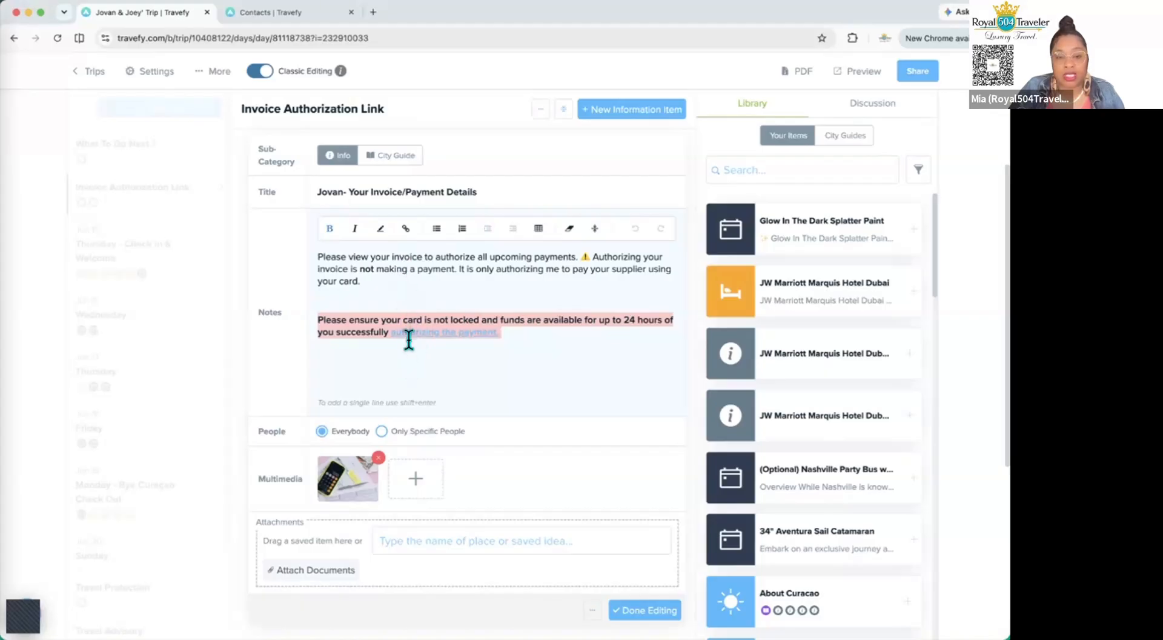
click(407, 230)
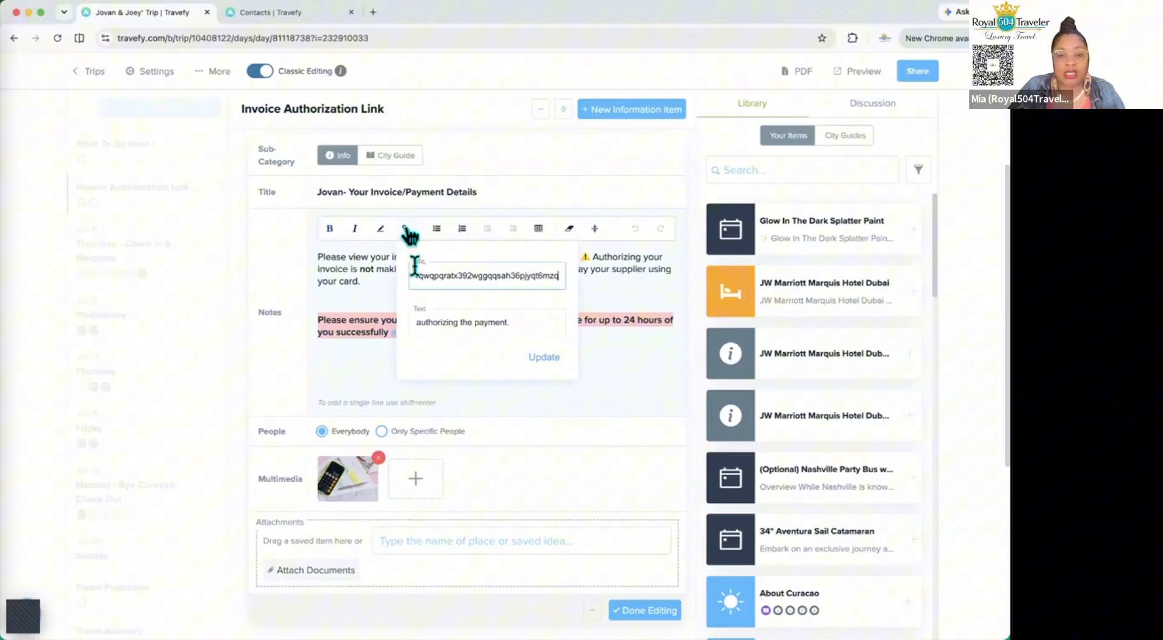
triple_click(451, 278)
right_click(453, 278)
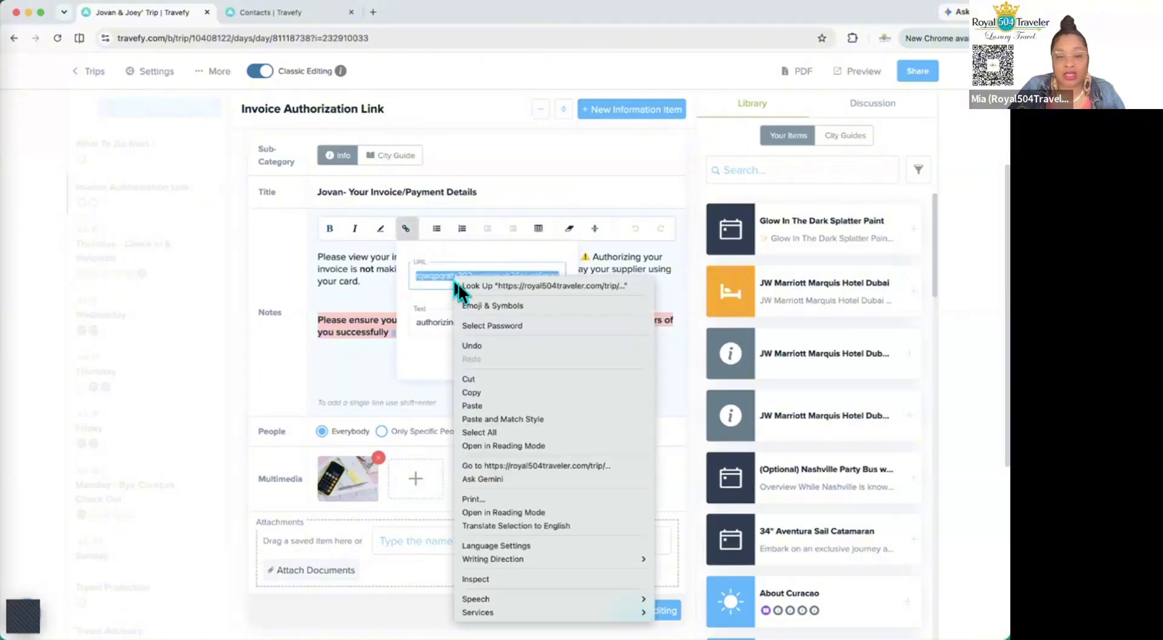
click(484, 406)
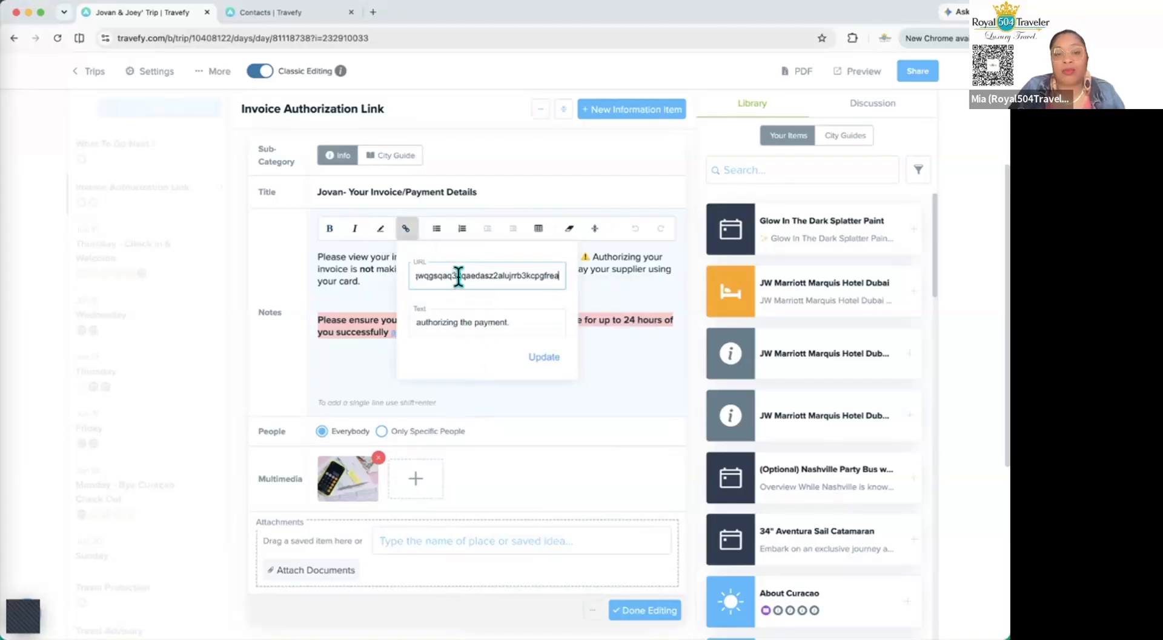
click(542, 358)
- Add a dashed separator line and the text "Make your payment here" below the highlighted paragraph in the item's notes
click(539, 358)
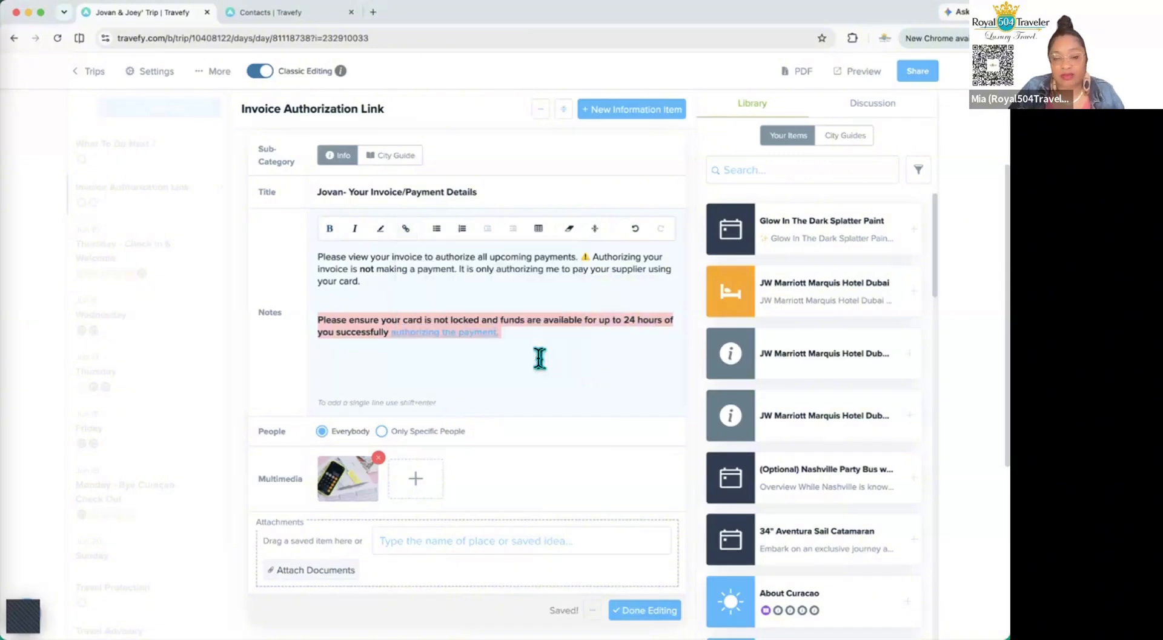
key(Return)
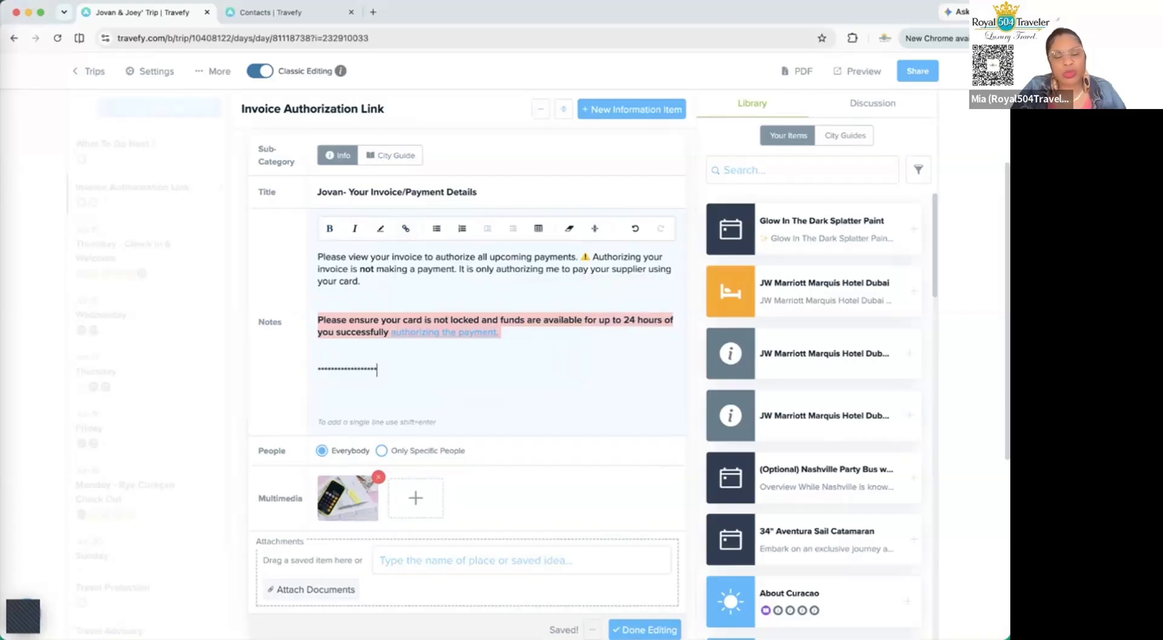
key(Return)
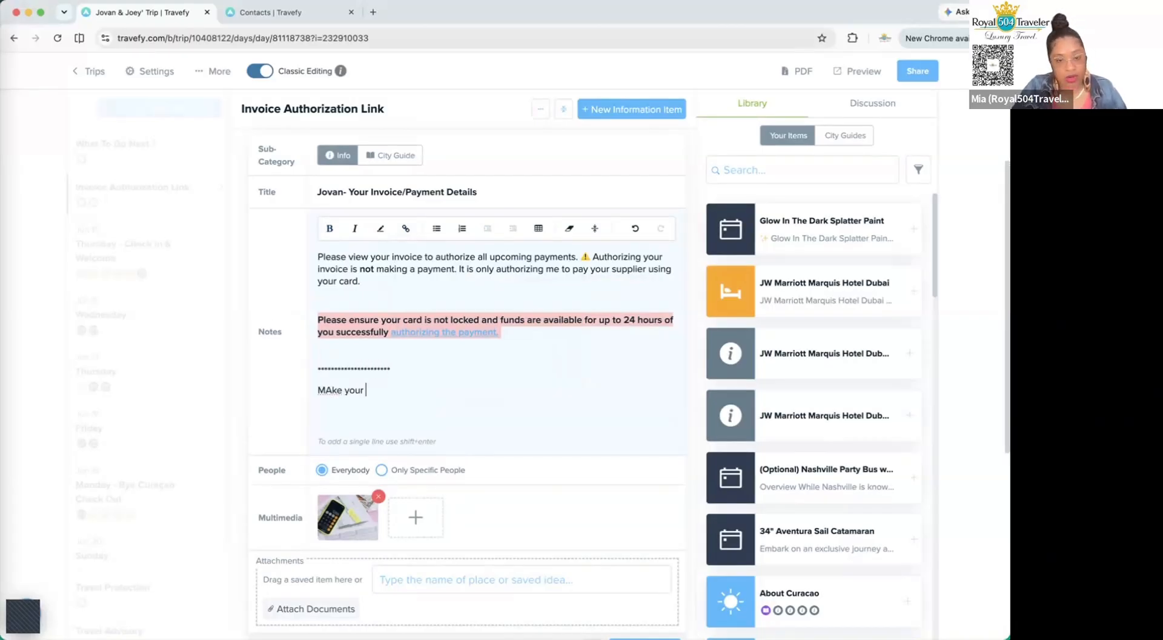
key(BackSpace)
key(BackSpace)
key(BackSpace)
key(BackSpace)
text(ake yo)
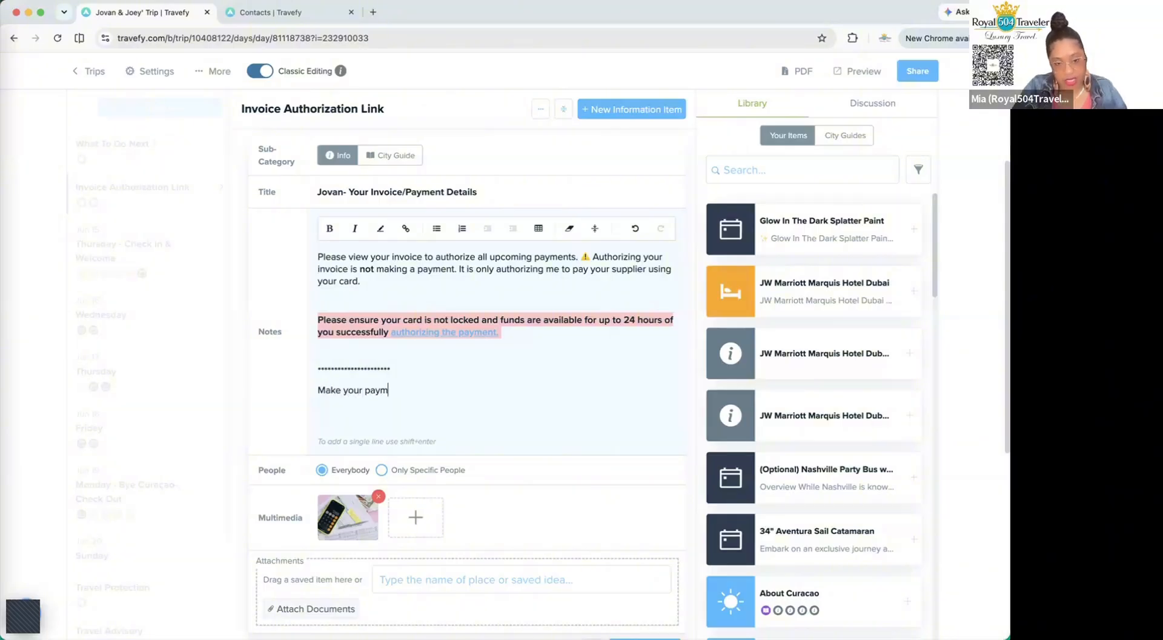
text(ur payment here)
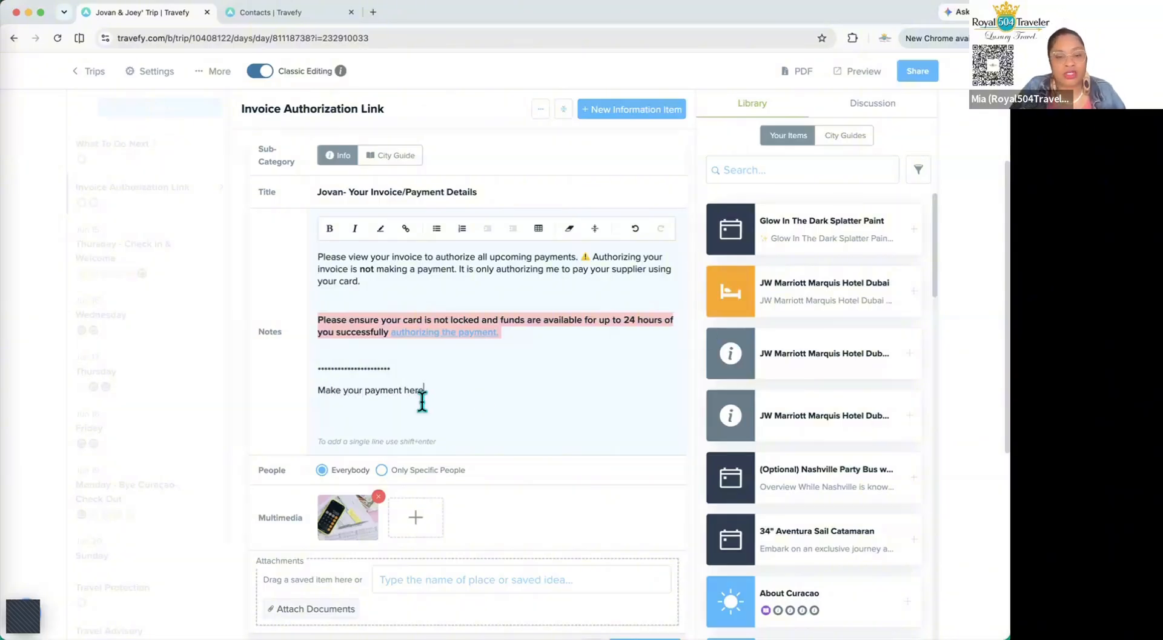
- Link the word "here" in "Make your payment here" to the copied invoice URL
click(405, 425)
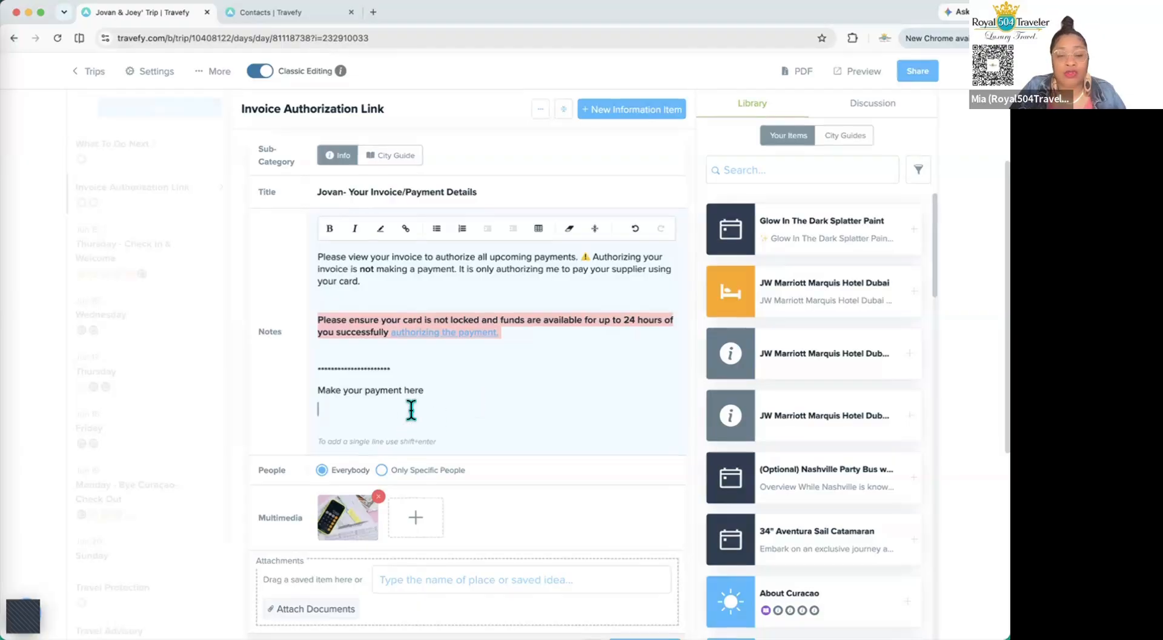
double_click(415, 389)
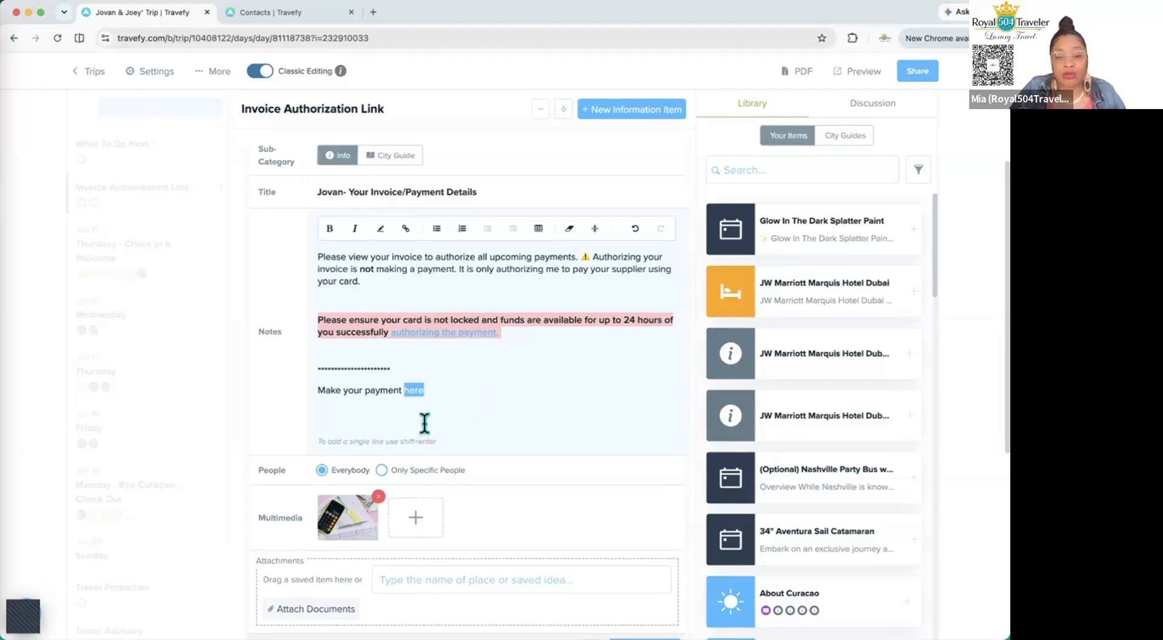
click(406, 232)
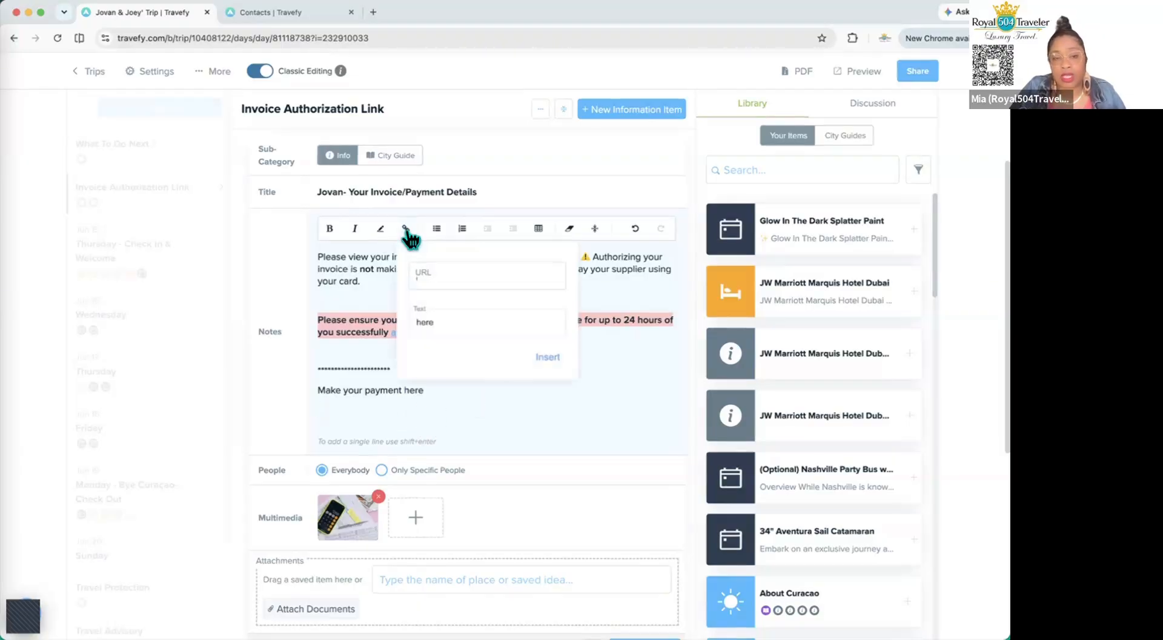
right_click(432, 280)
click(473, 388)
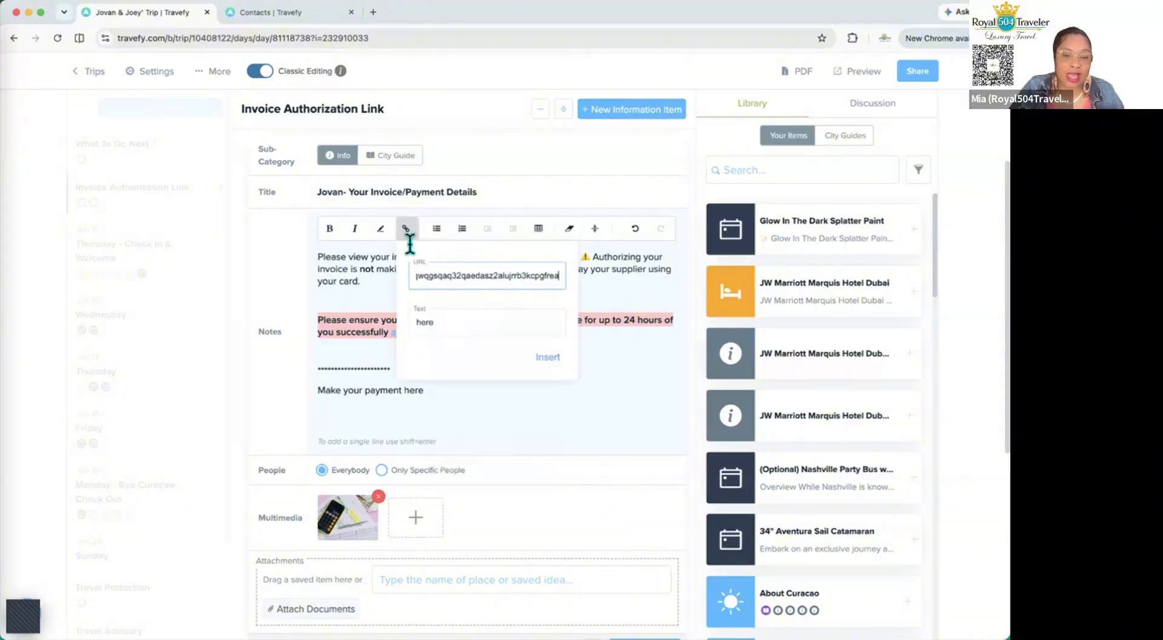
click(549, 359)
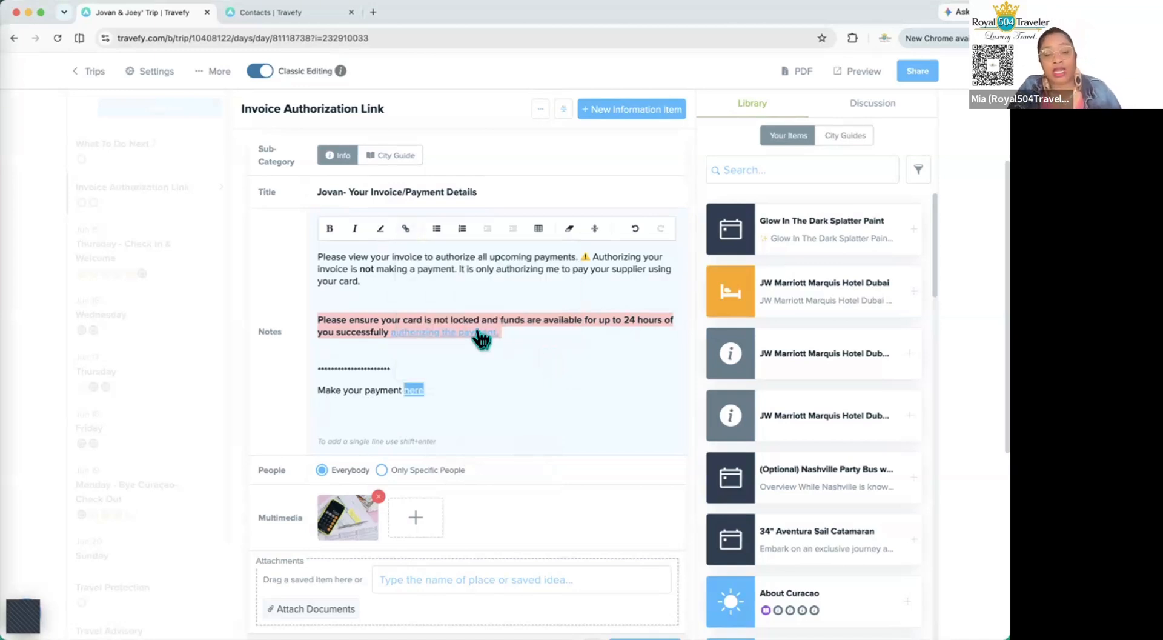
click(440, 397)
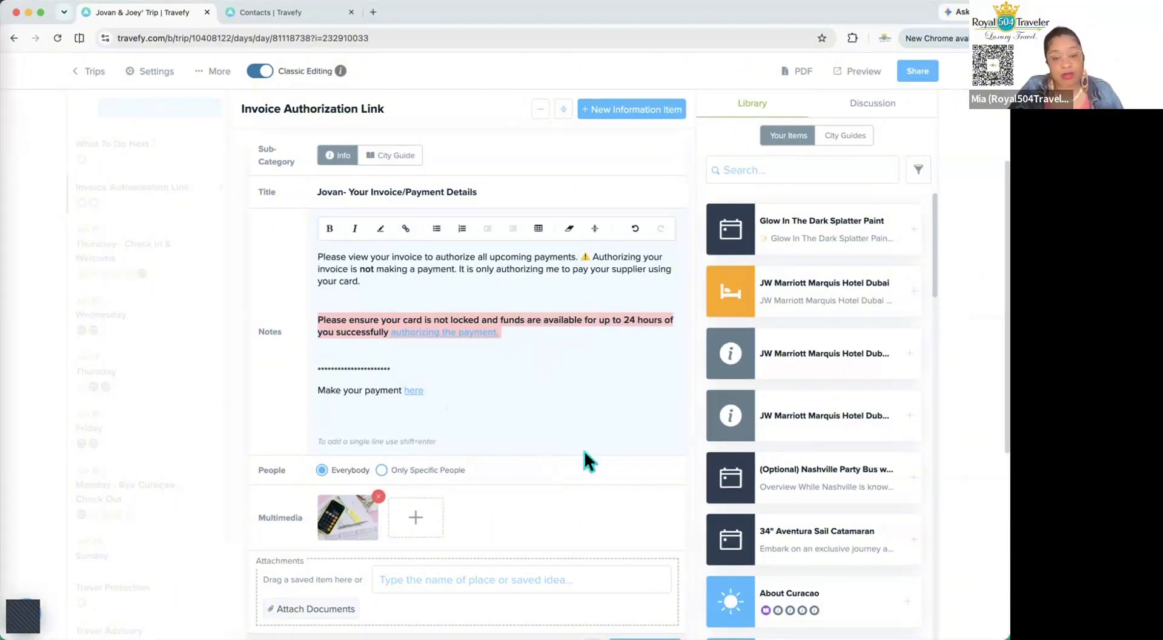
- Restrict the invoice item to Only Specific People, add the matching client from contacts, and finish editing
scroll(599, 485, down, 2)
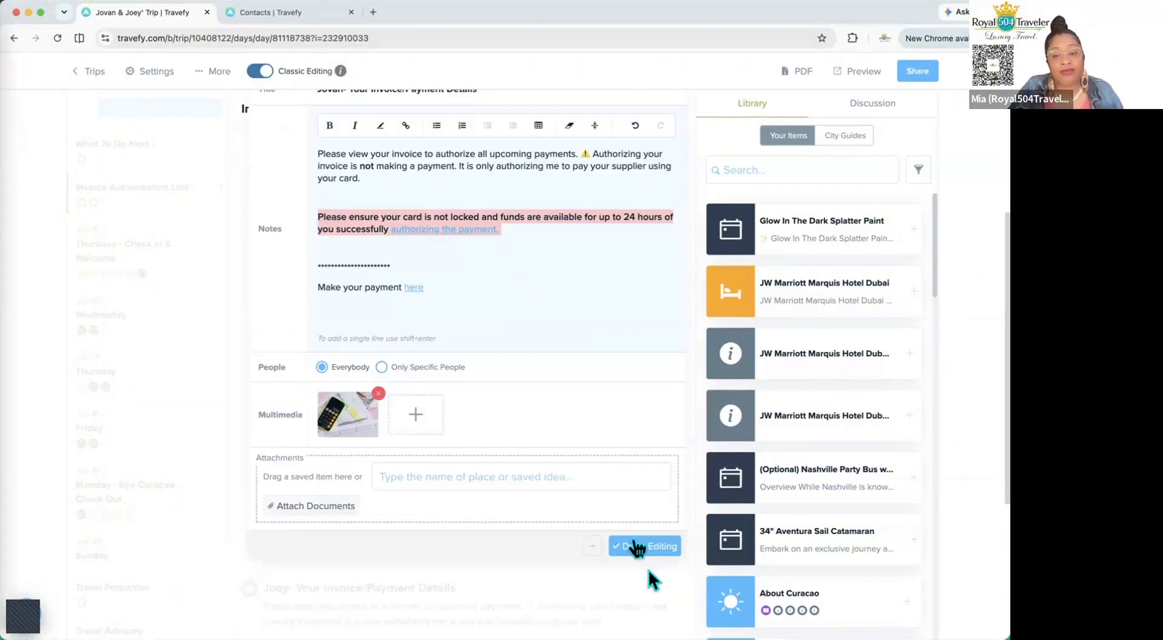
click(381, 366)
click(390, 393)
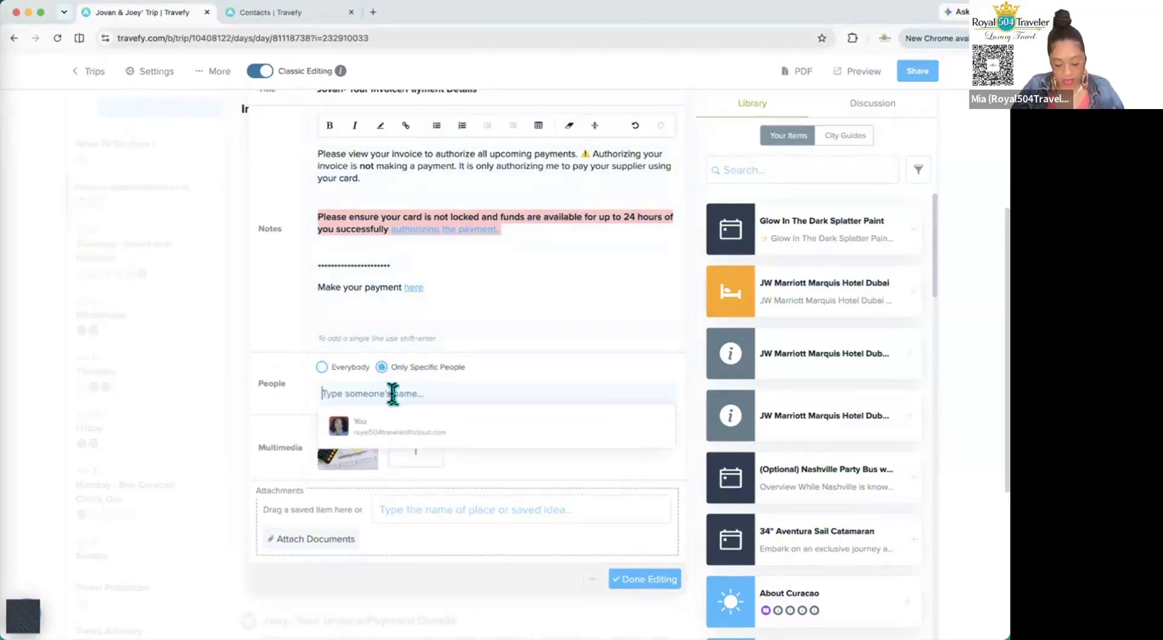
text(jovan)
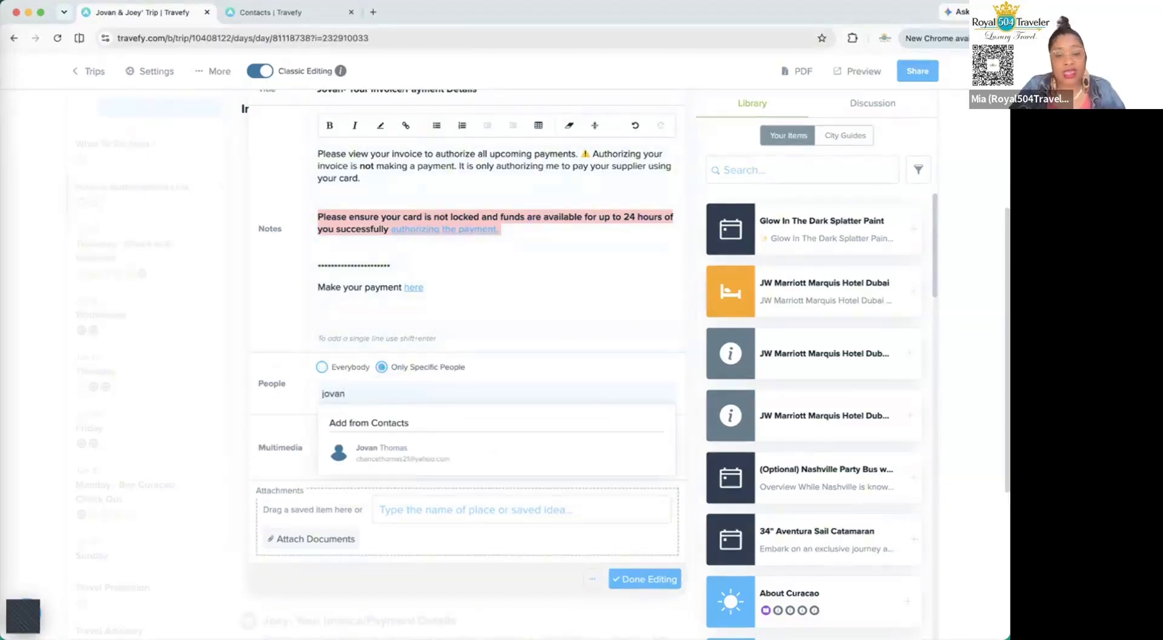
click(424, 463)
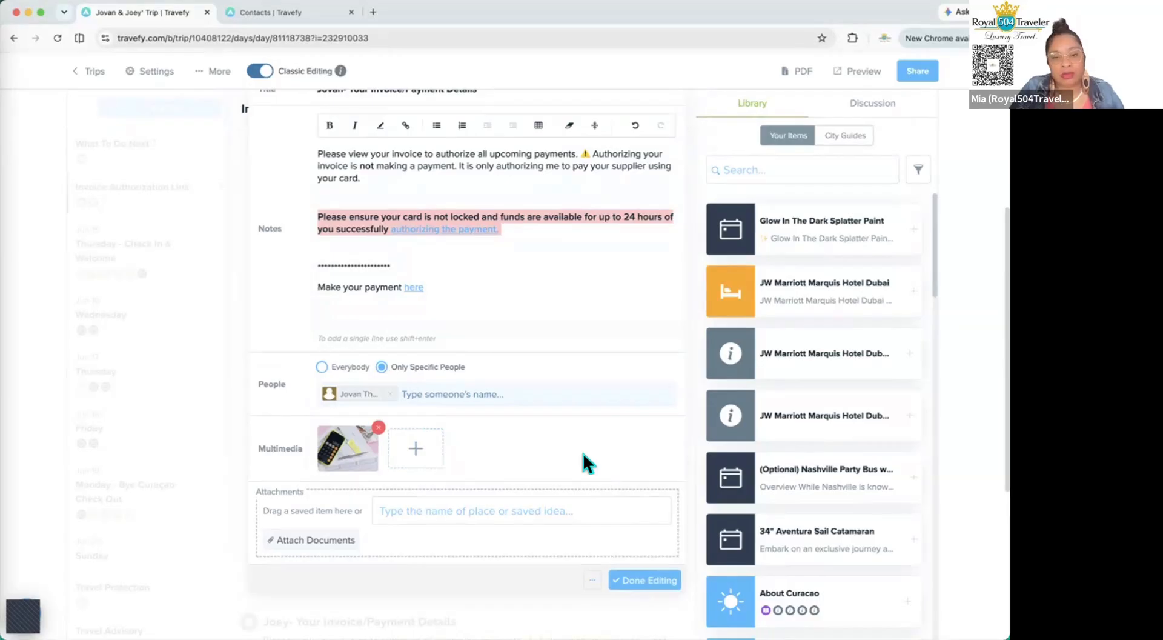
scroll(583, 453, down, 2)
scroll(583, 453, up, 5)
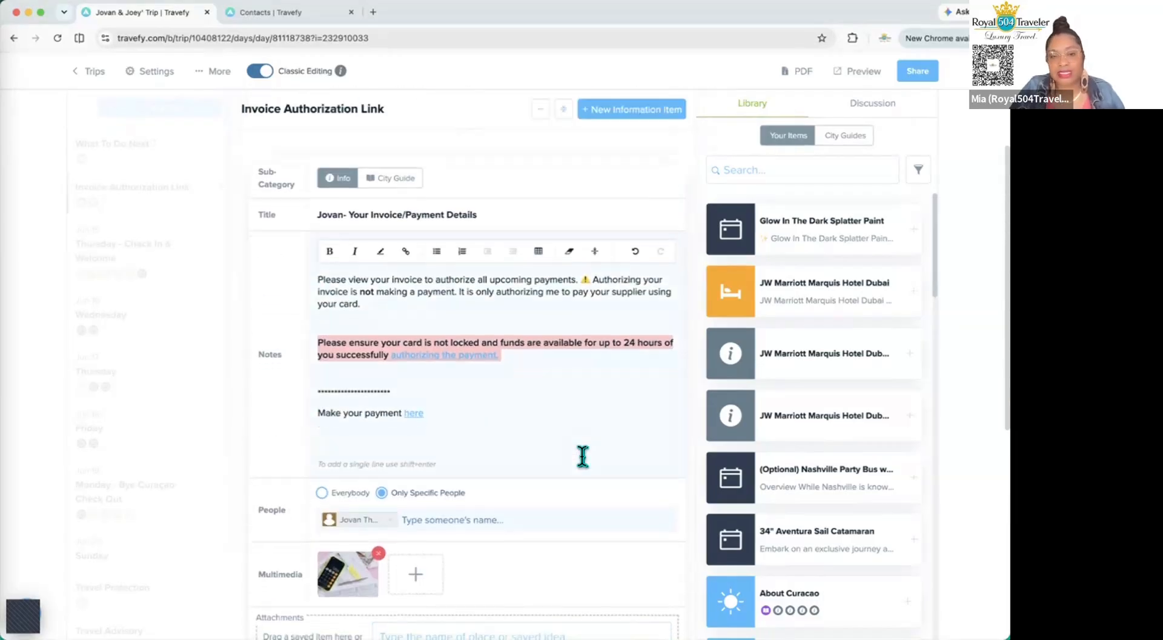
scroll(583, 457, down, 2)
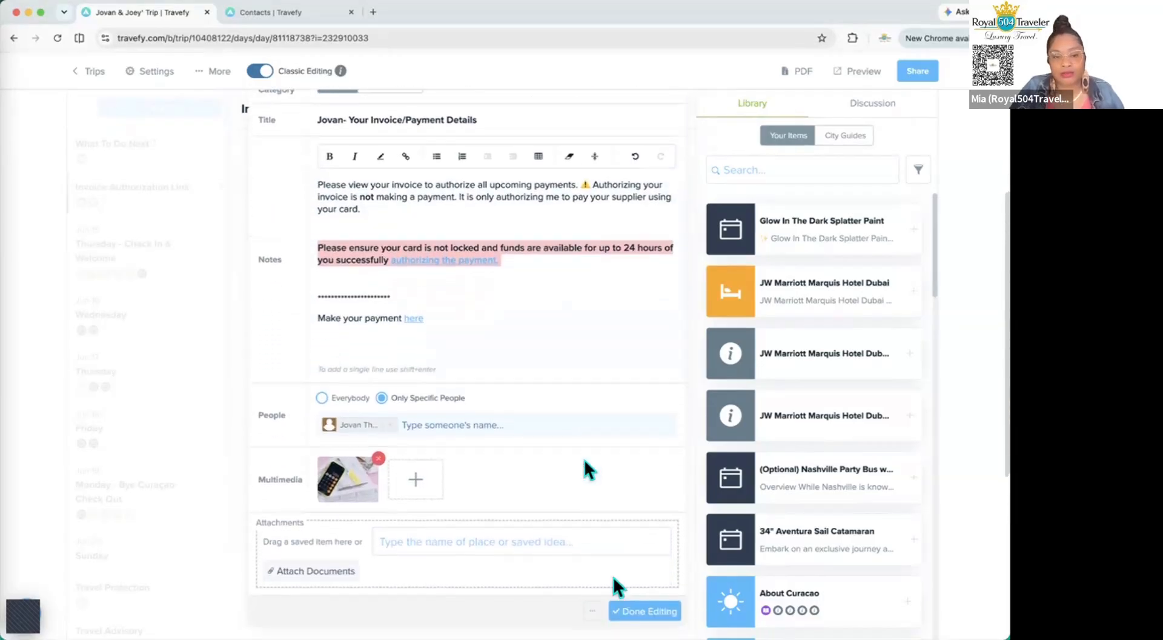
click(636, 617)
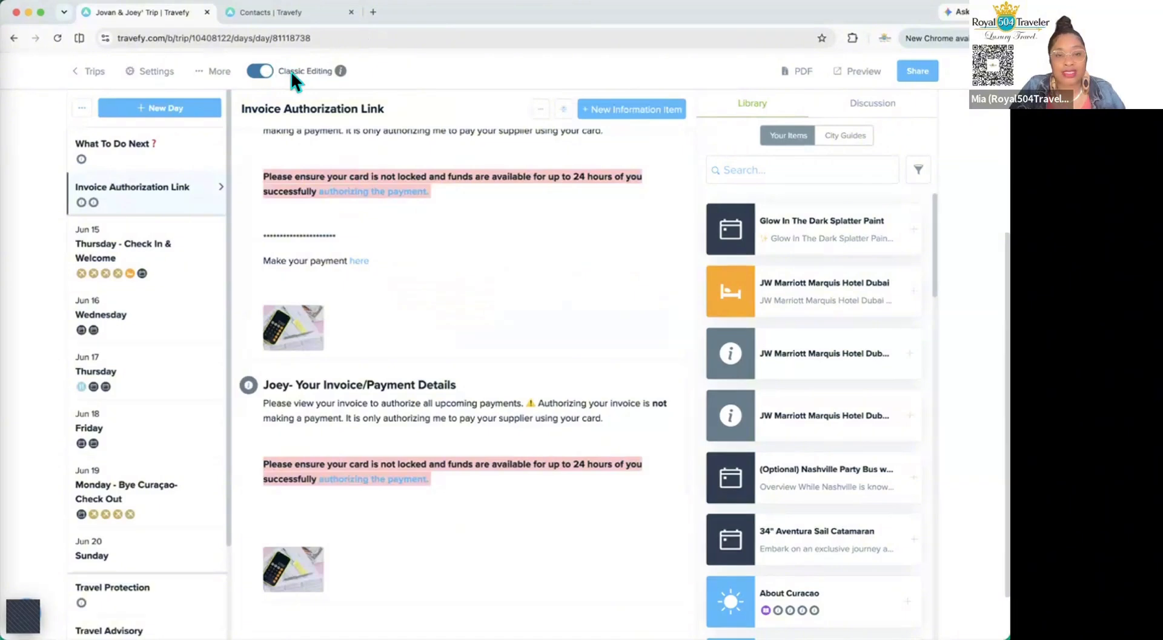
- Preview the trip as Main Itinerary and check which invoice items its "Invoice Authorization Link" section shows
scroll(399, 306, up, 1)
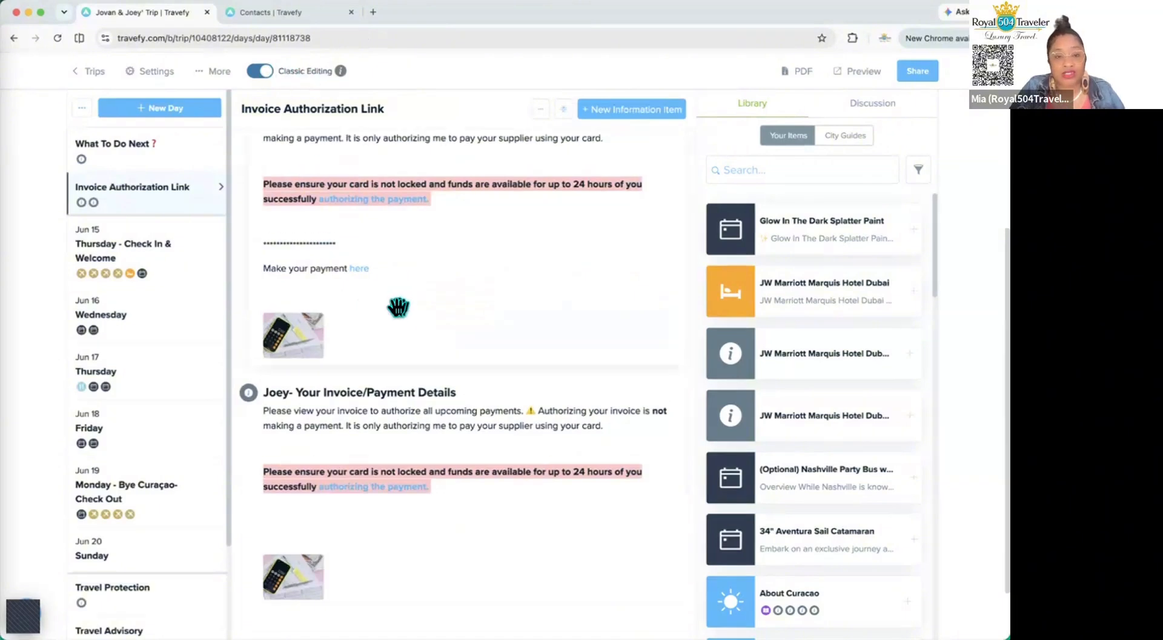
scroll(294, 249, up, 3)
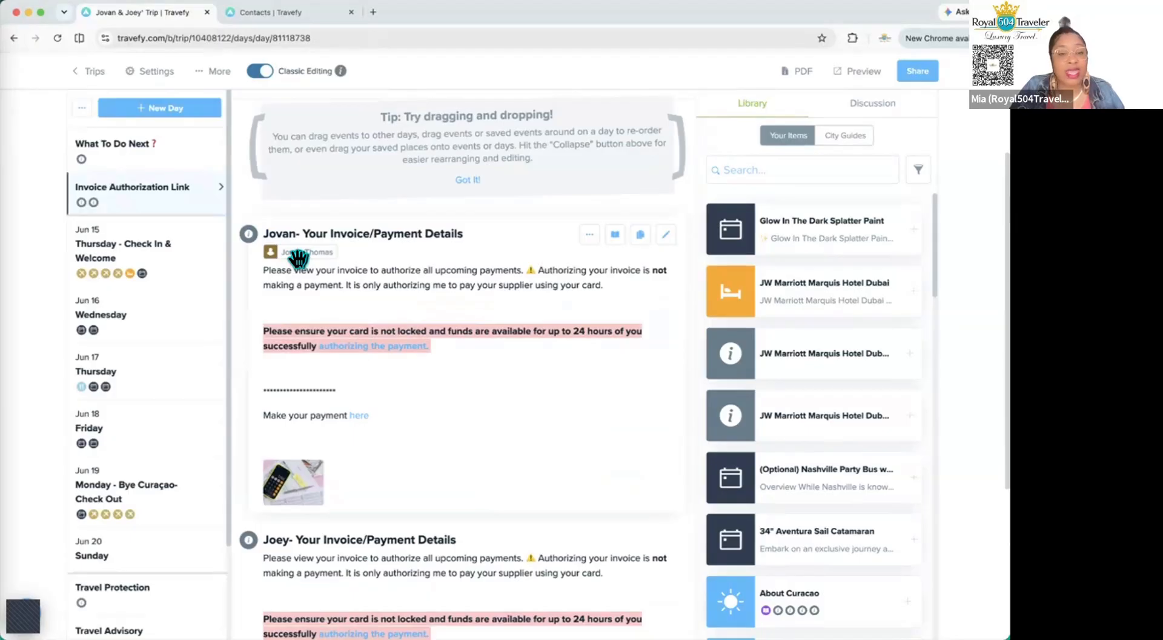
click(863, 71)
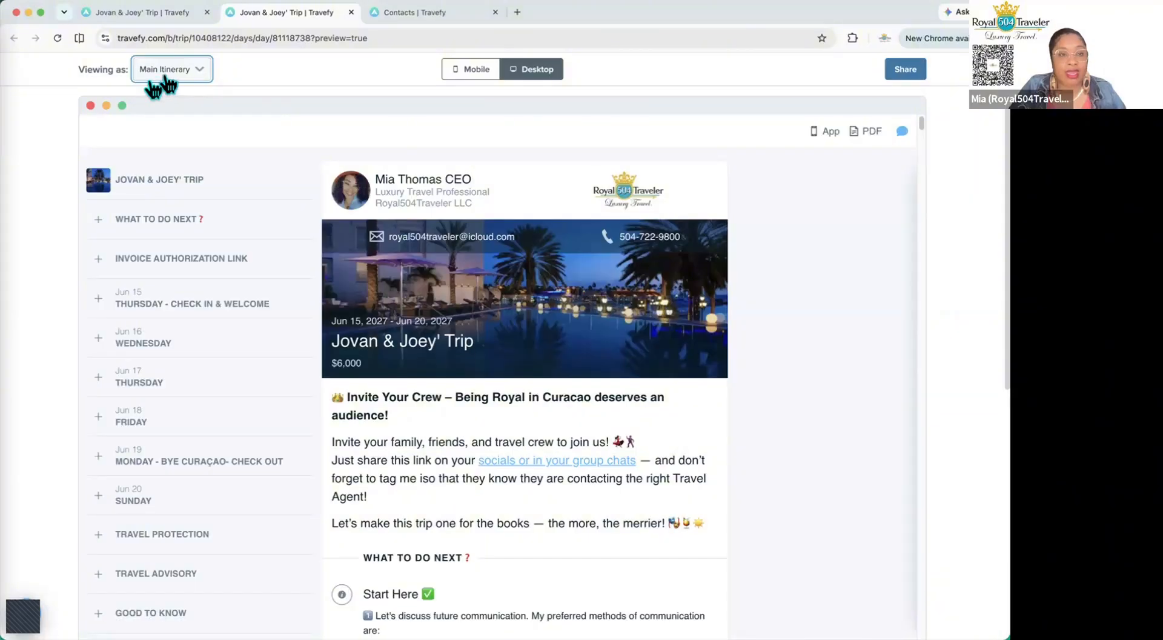
click(170, 80)
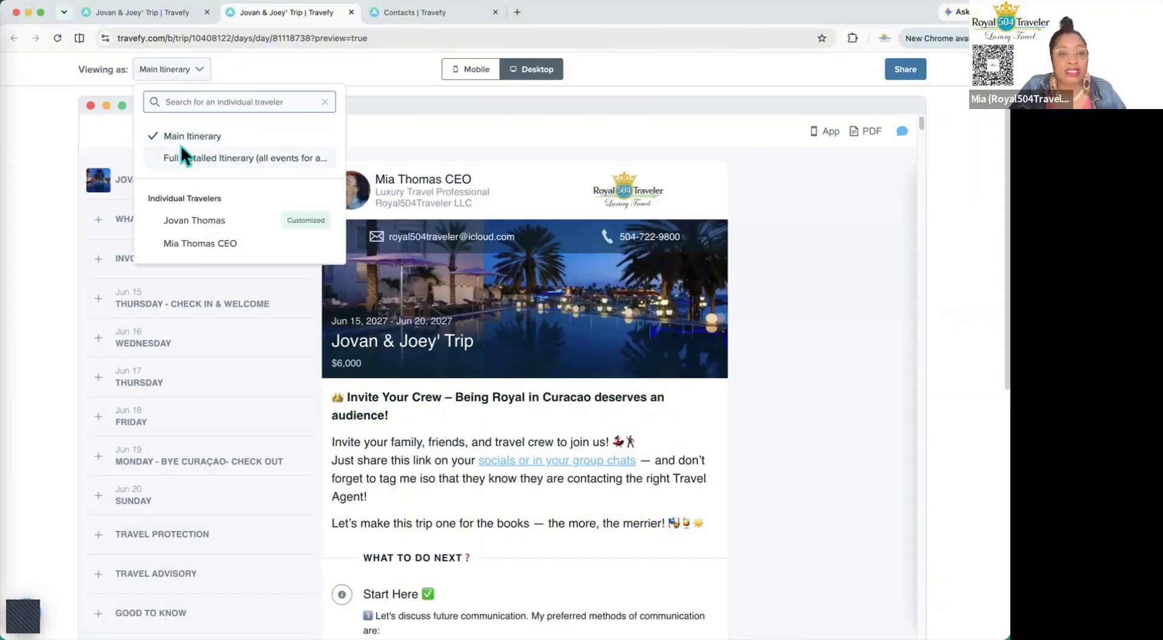
click(209, 137)
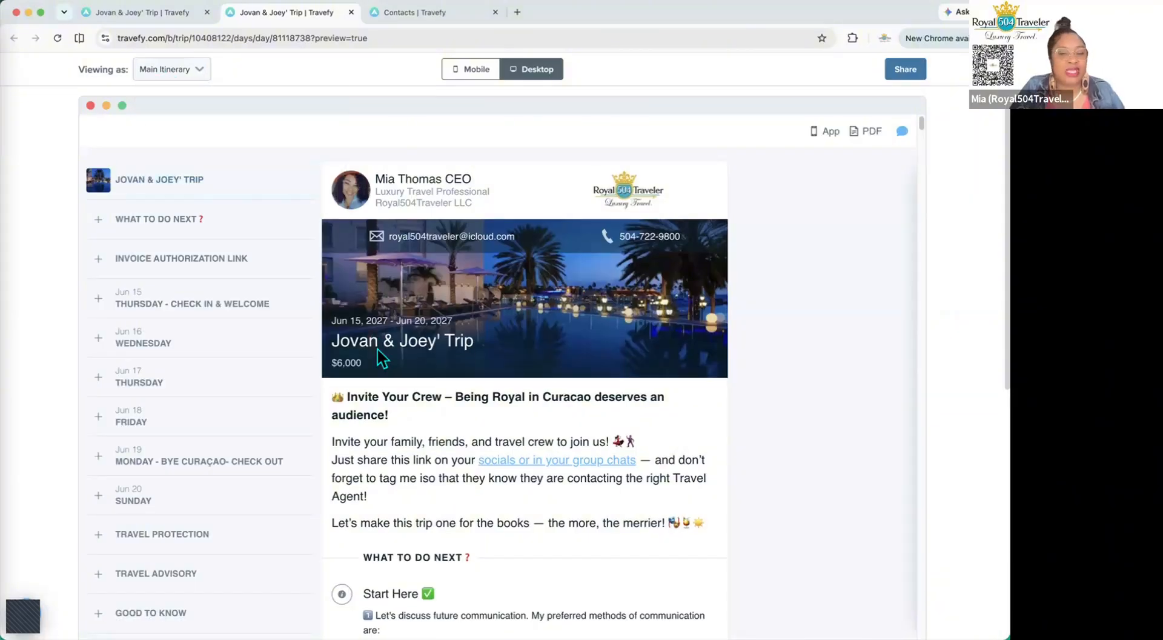
scroll(376, 364, down, 6)
scroll(376, 370, down, 10)
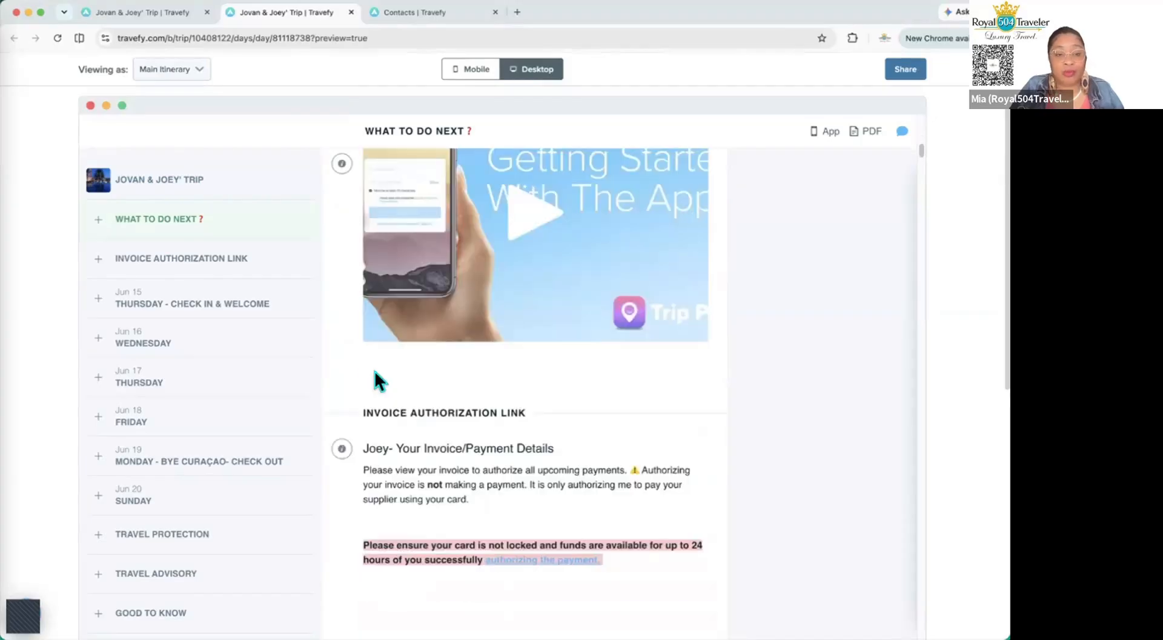
- Expand "Invoice Authorization Link" in the Main Itinerary preview's outline, review the items it lists, and close the preview
scroll(374, 383, up, 8)
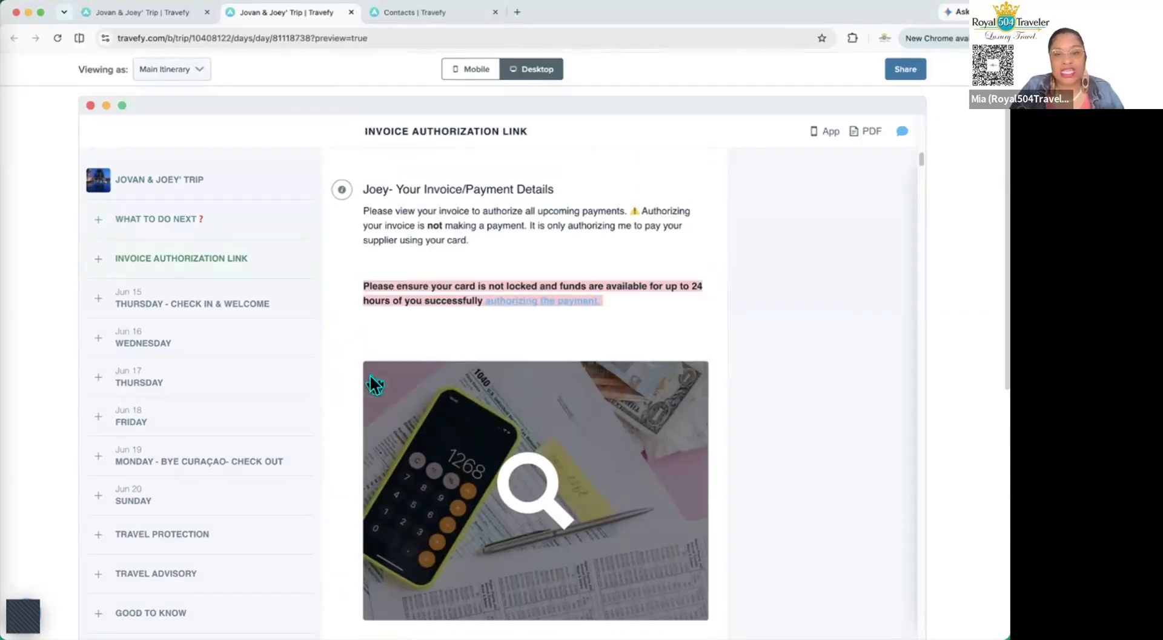
scroll(370, 378, up, 1)
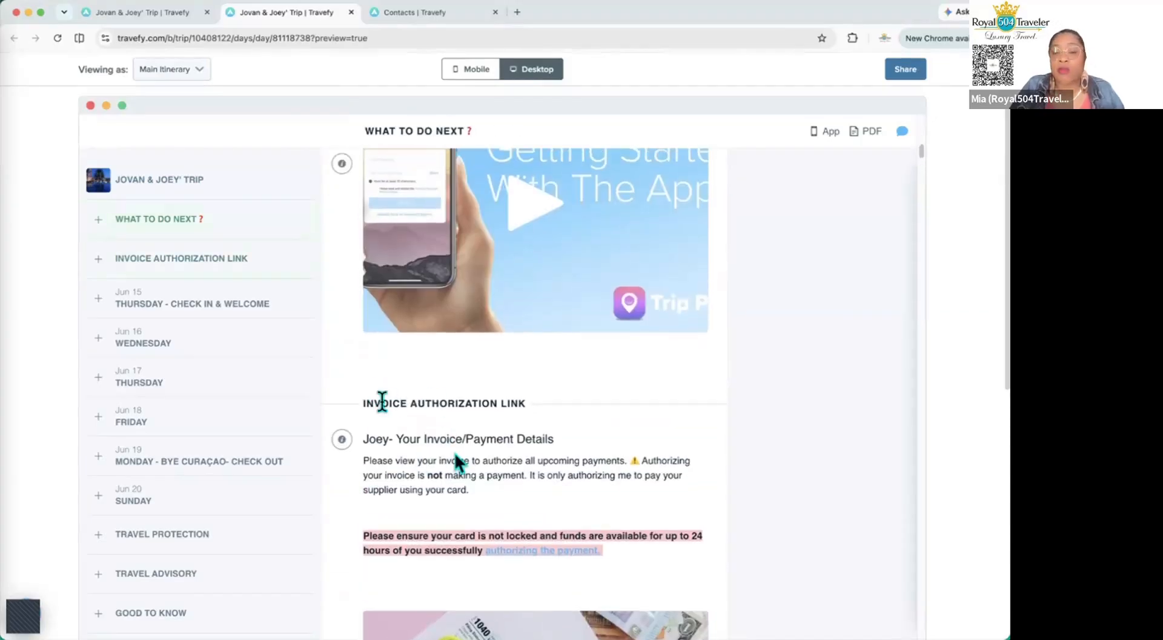
click(136, 257)
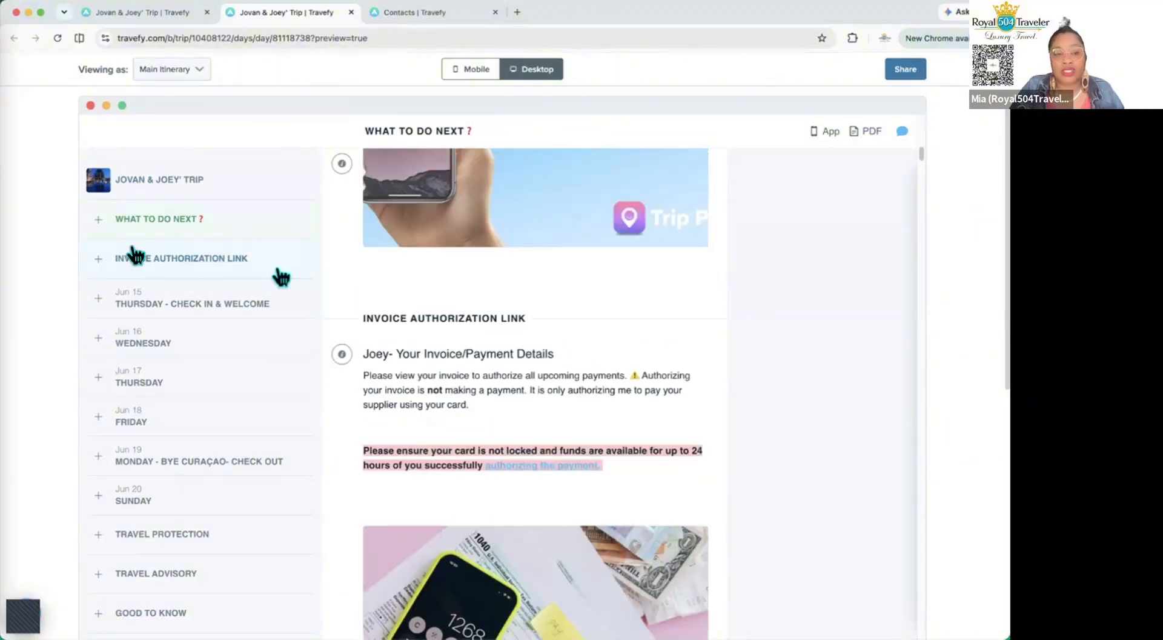
click(98, 260)
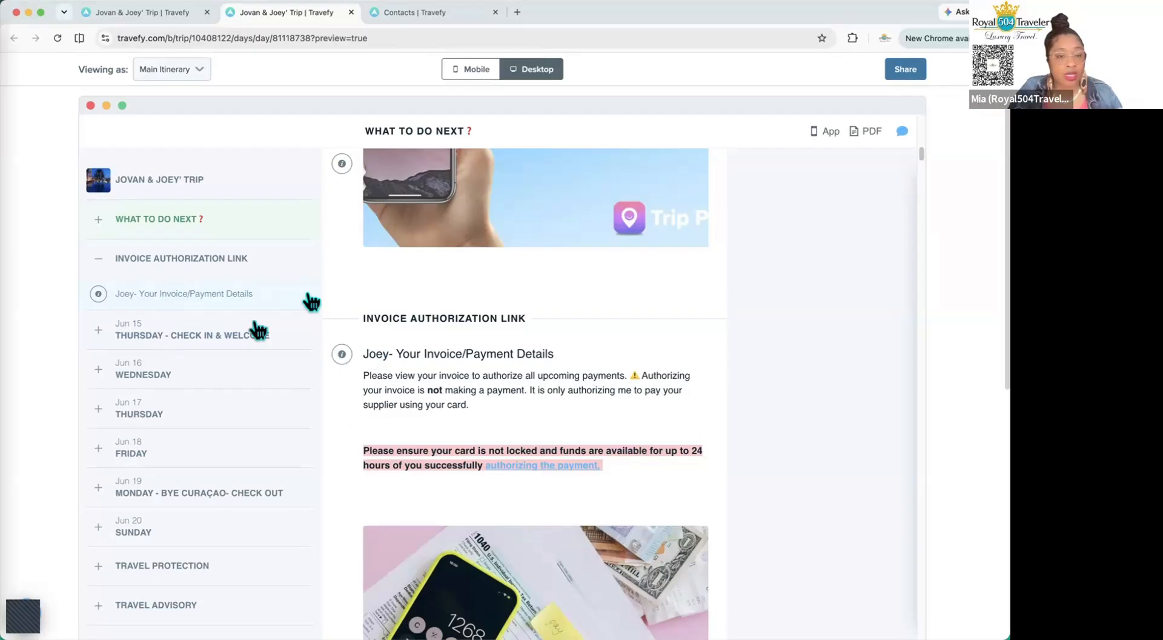
click(352, 12)
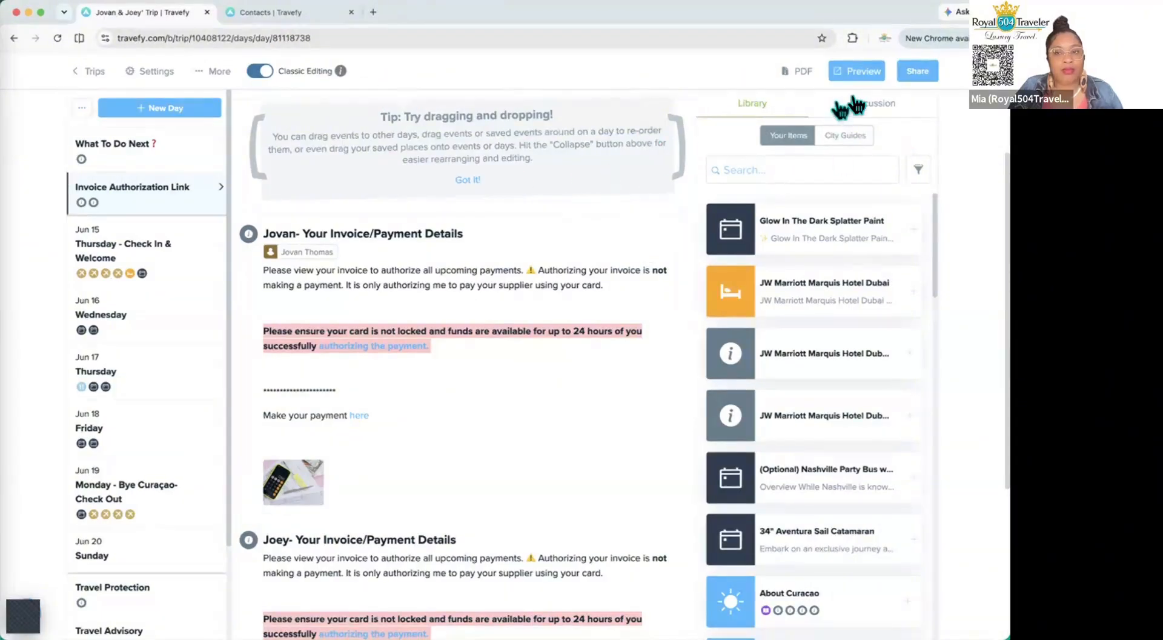
- Preview the trip as the individual traveler marked Customized and review the invoice items under "Invoice Authorization Link"
click(854, 72)
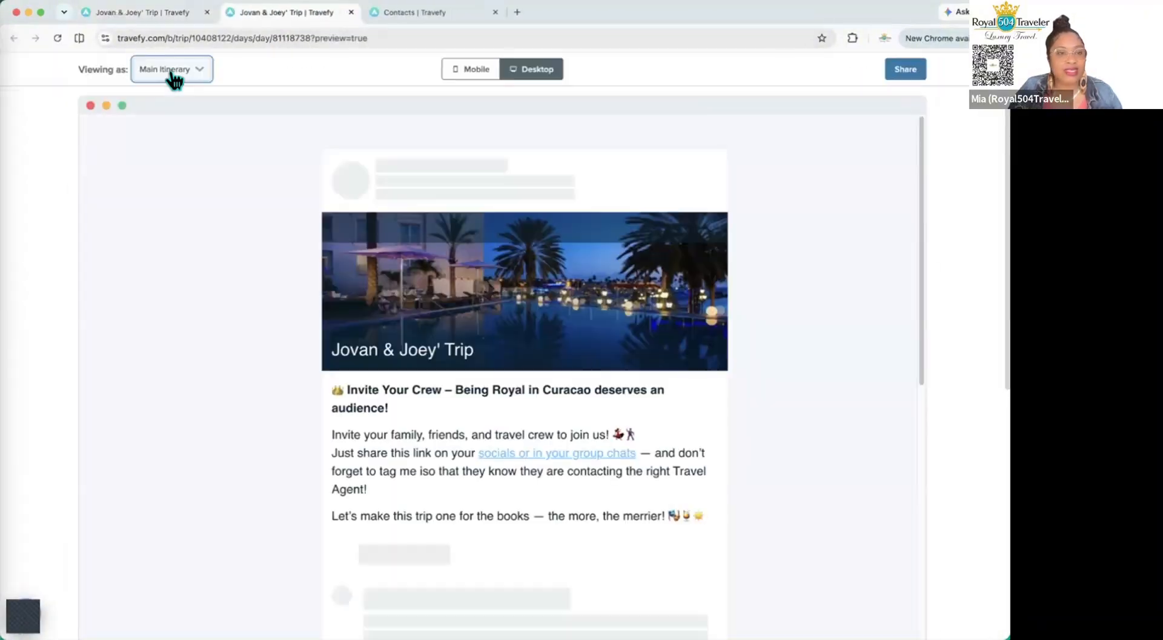
click(174, 75)
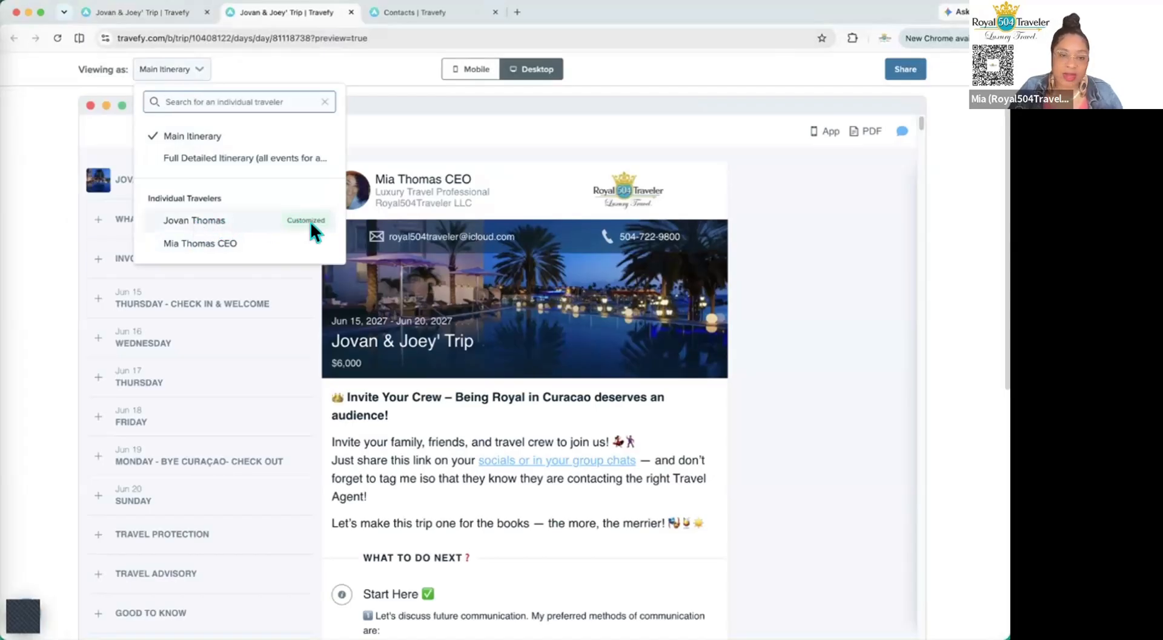
click(241, 223)
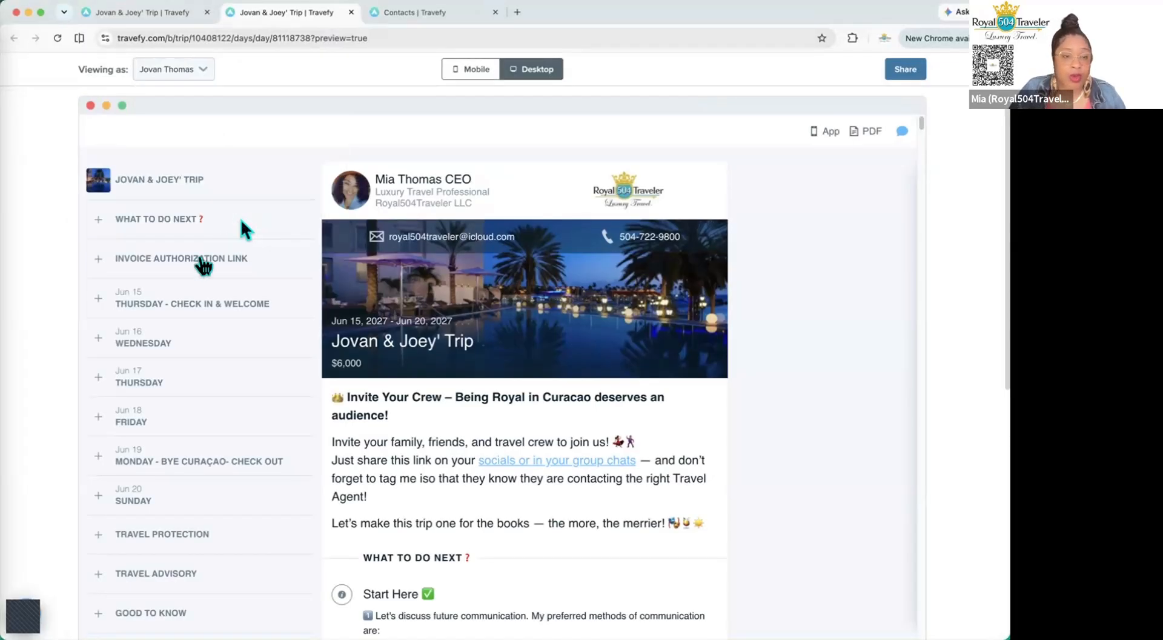
click(98, 260)
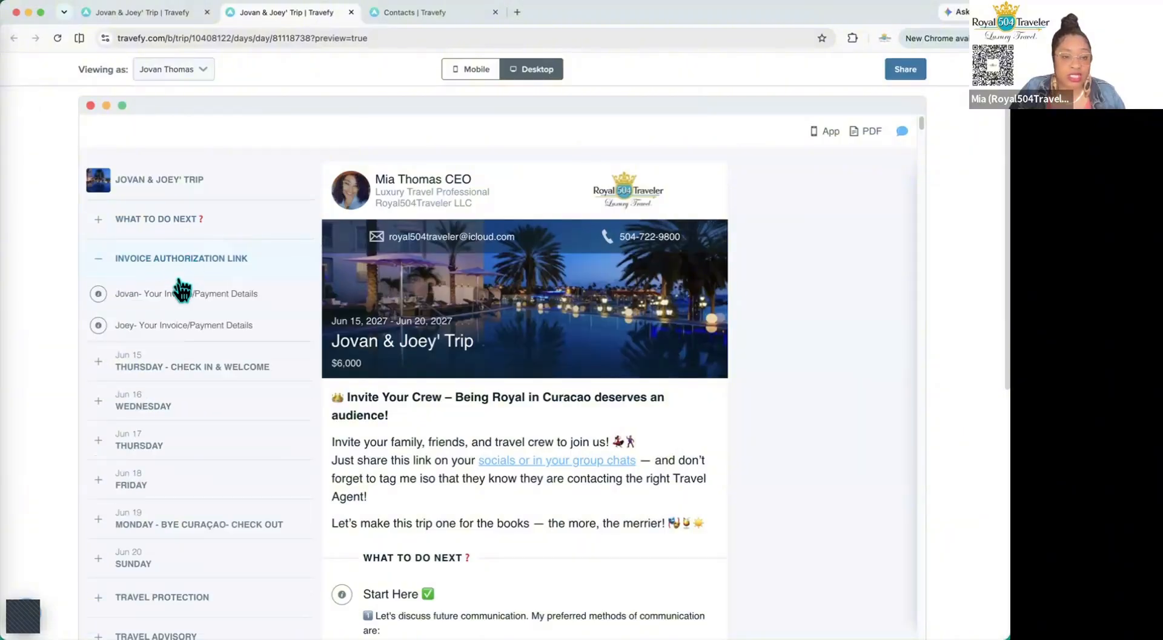
click(178, 297)
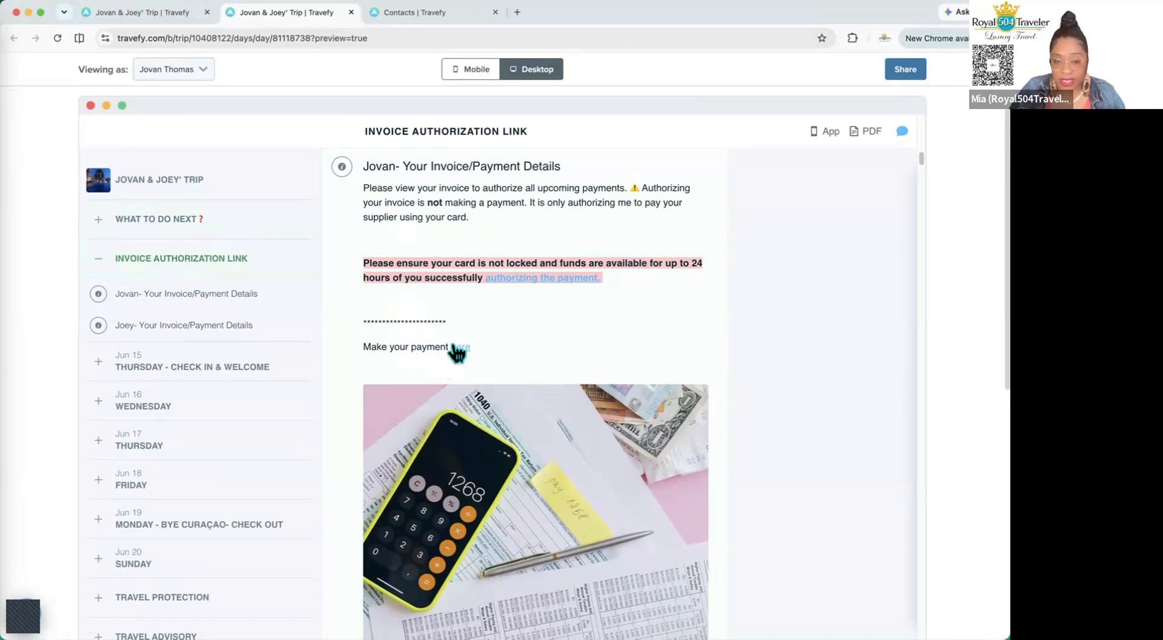
scroll(455, 354, down, 5)
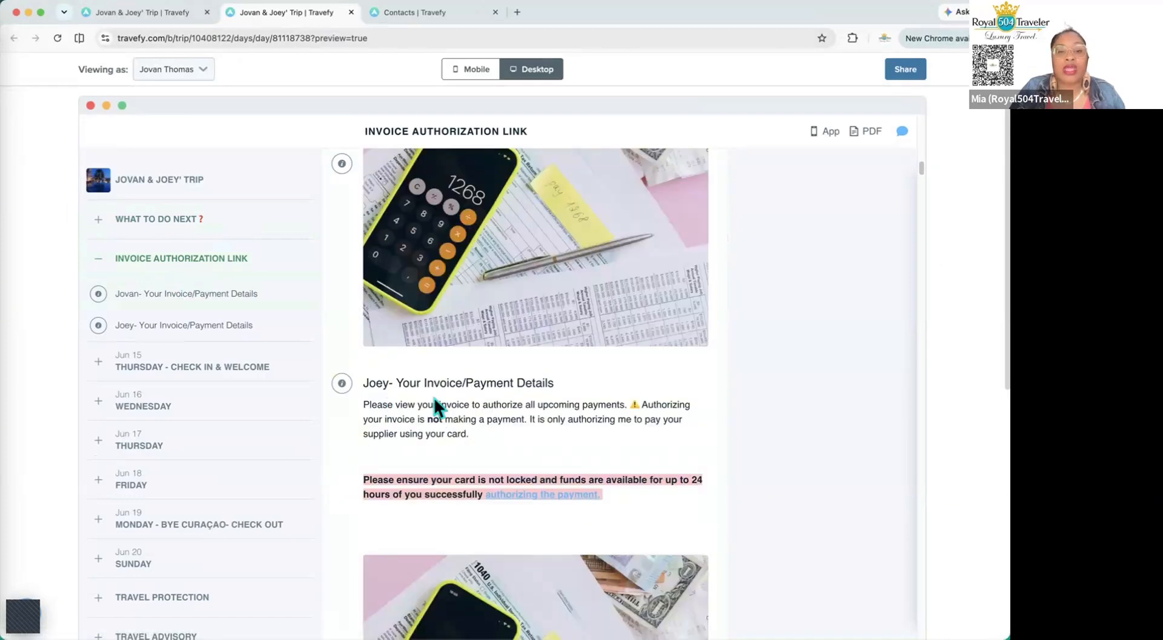
scroll(407, 398, up, 1)
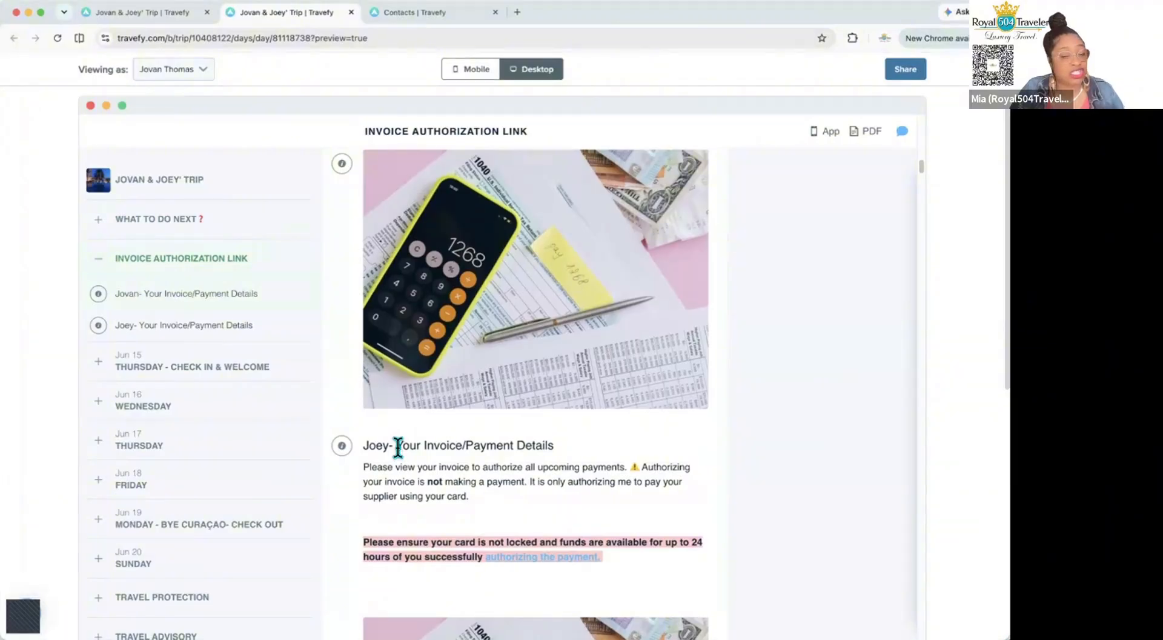
scroll(419, 446, up, 3)
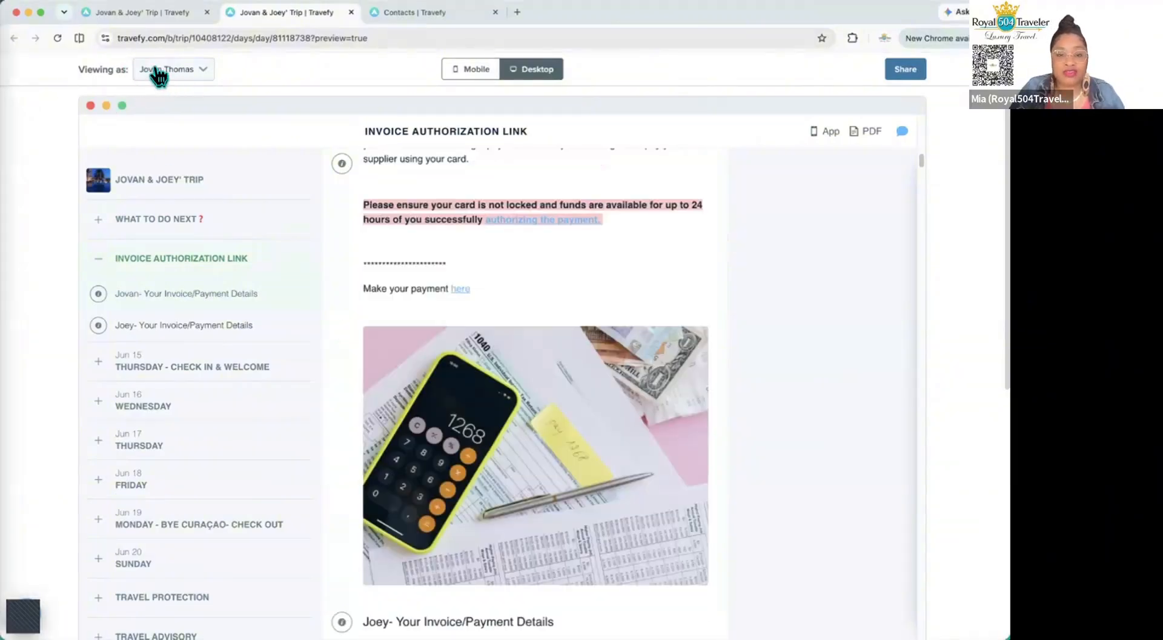
- Follow the "authorizing the payment" link in the first invoice item and review the invoice's remaining due and payment schedule
click(513, 220)
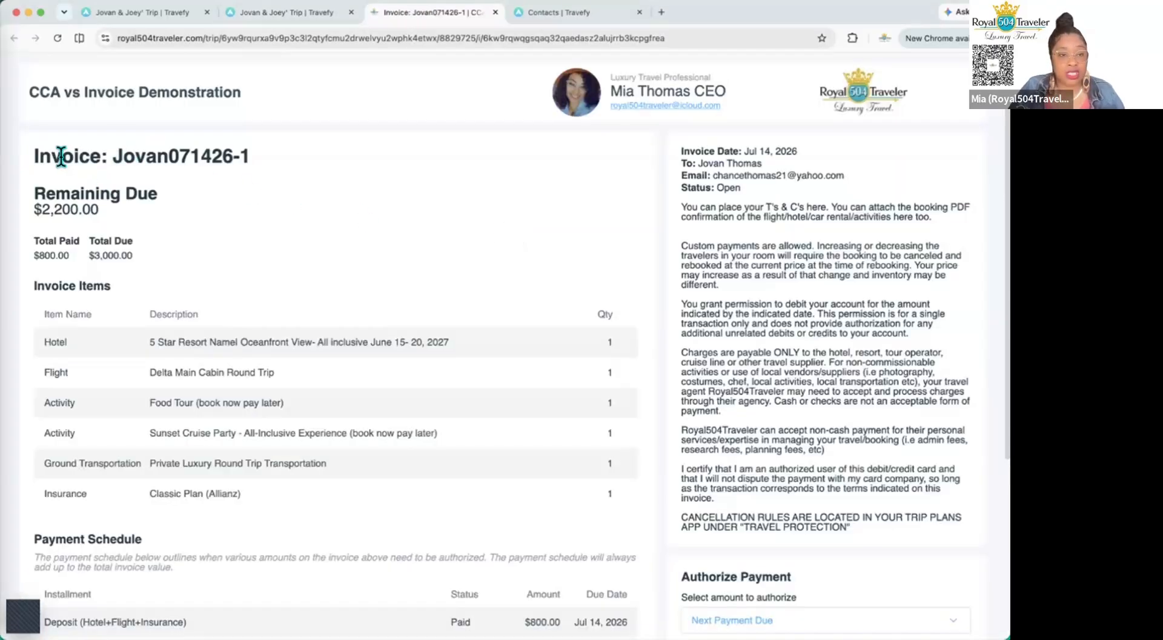
drag(62, 157, 120, 218)
click(118, 209)
scroll(696, 412, down, 5)
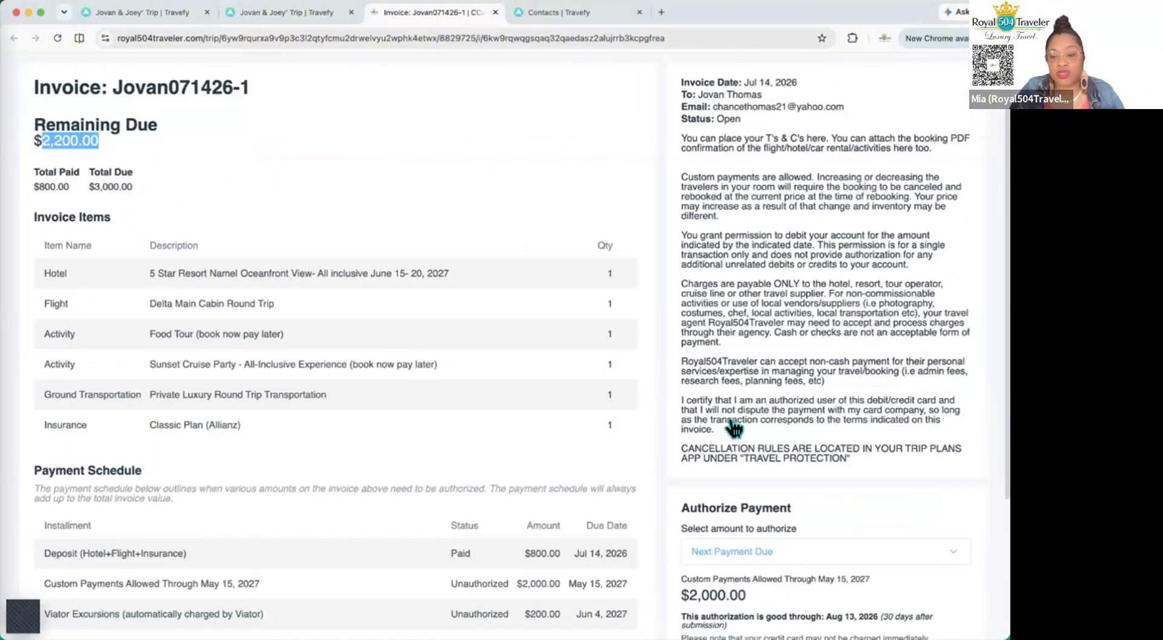
- Try the Next Payment Due and Custom Amount authorization options, enter a custom amount of 500.00 USD, and close the invoice without authorizing
click(733, 409)
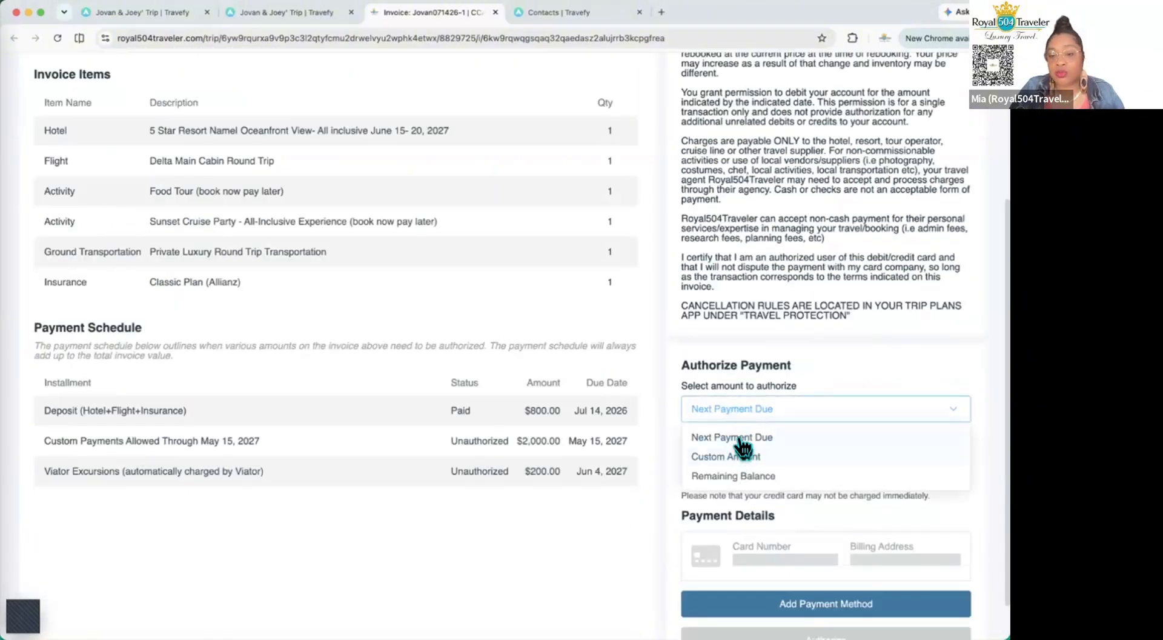
click(741, 439)
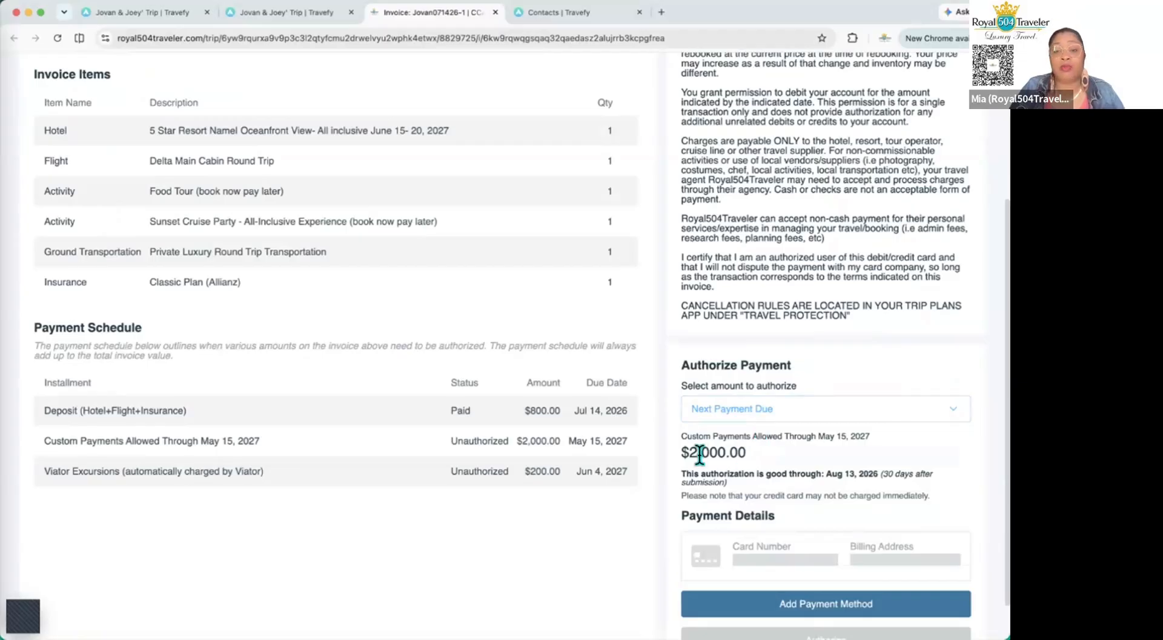
click(746, 418)
click(749, 460)
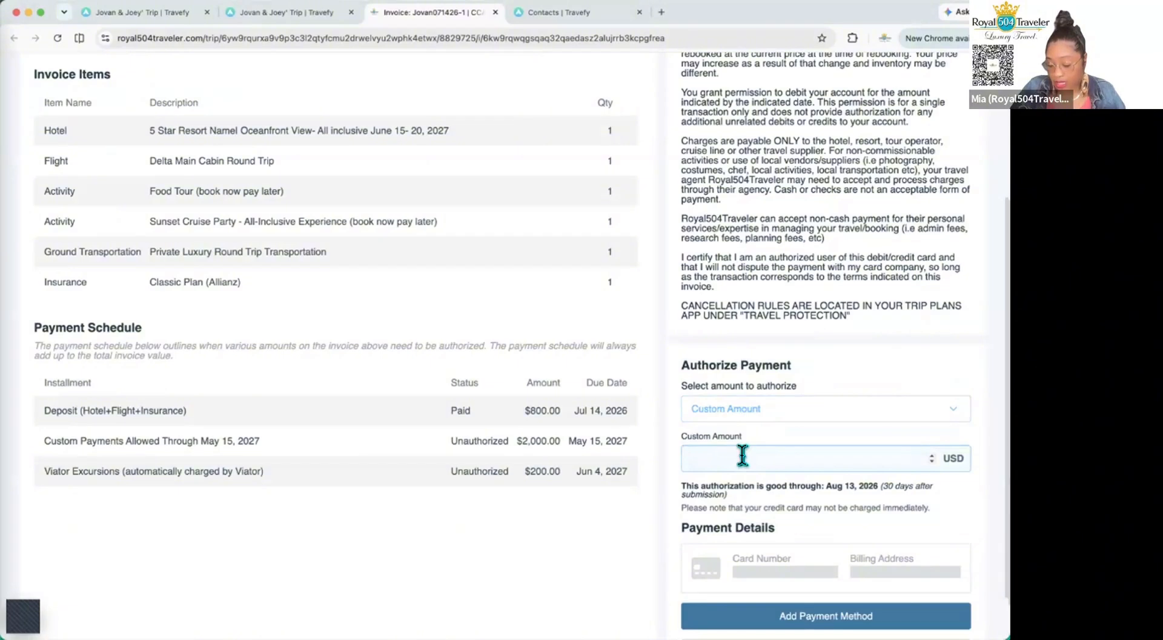
text(500.00)
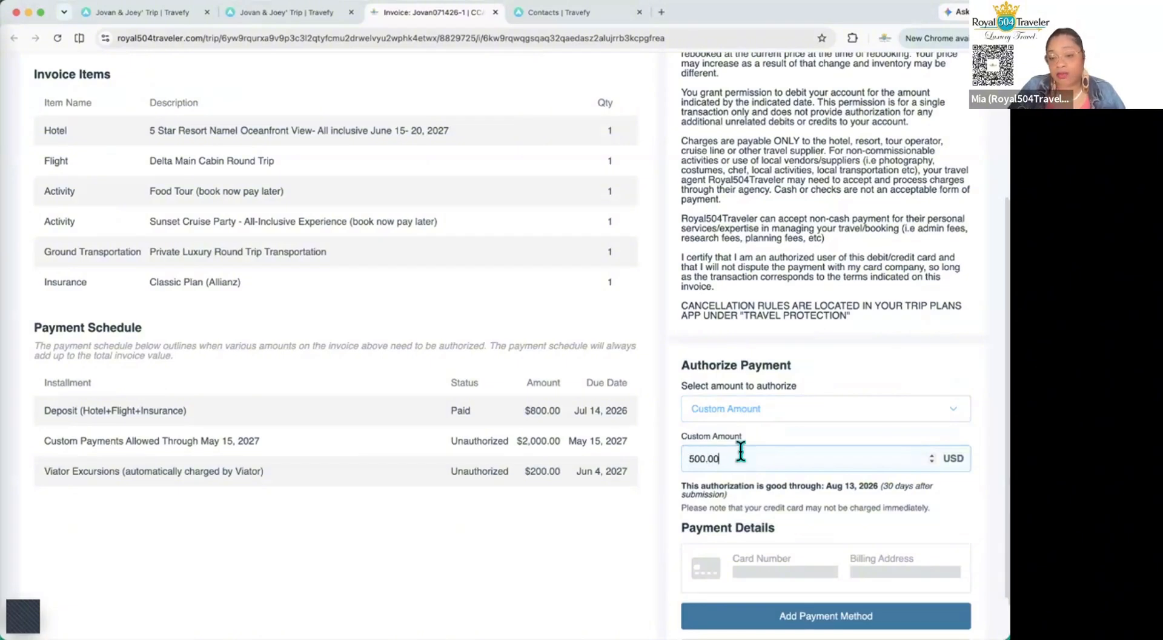
scroll(787, 503, down, 2)
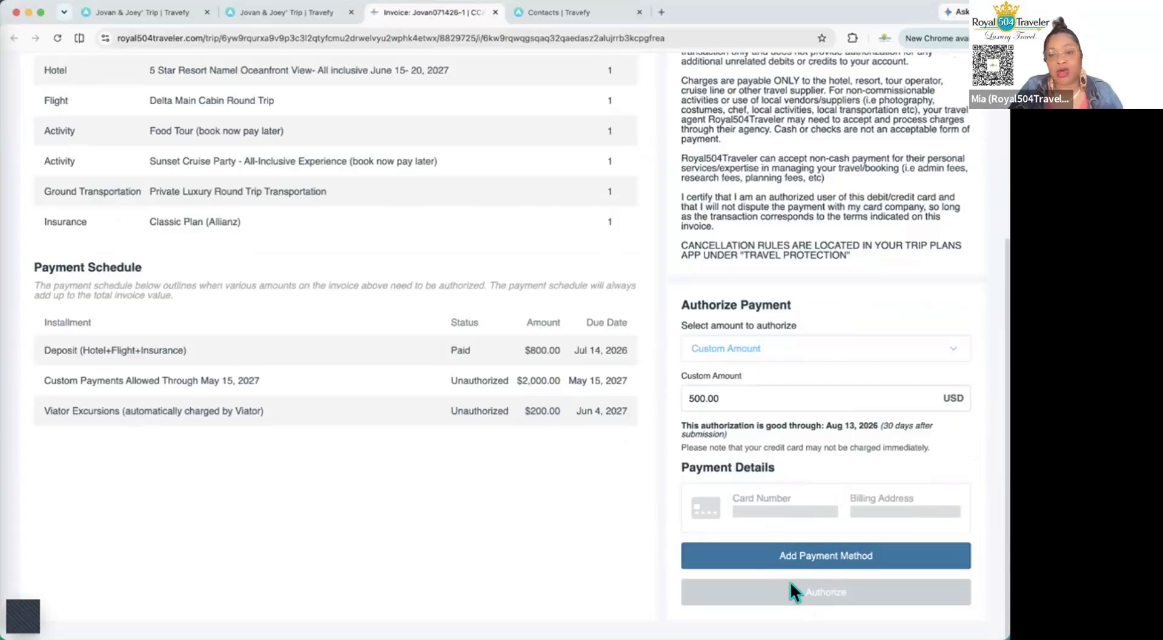
scroll(585, 355, up, 5)
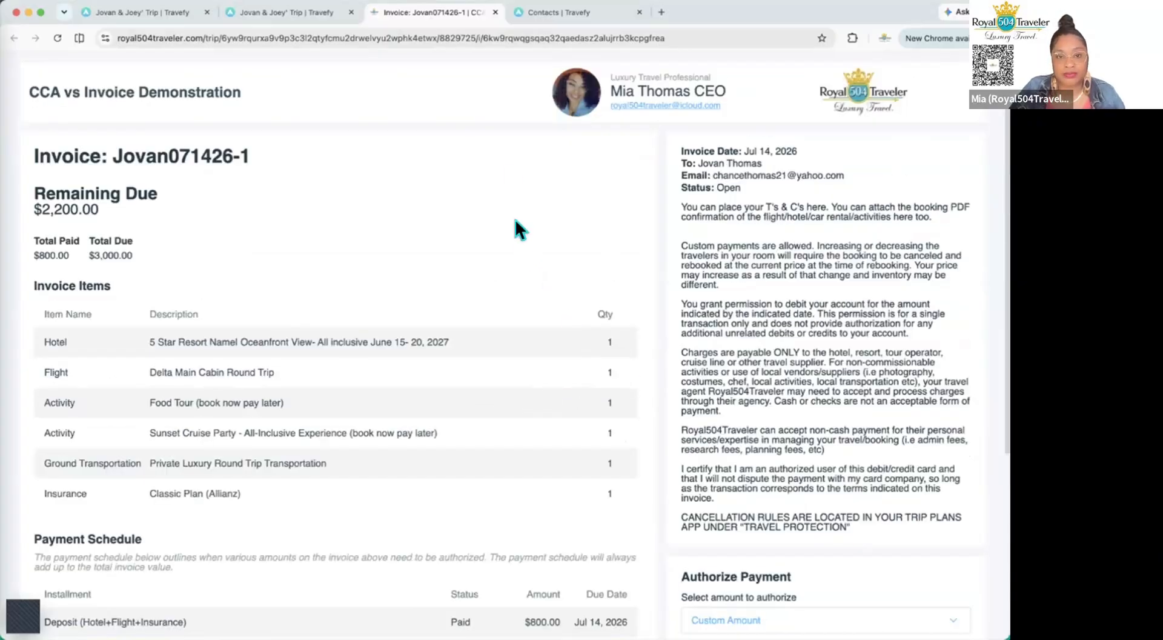
click(495, 12)
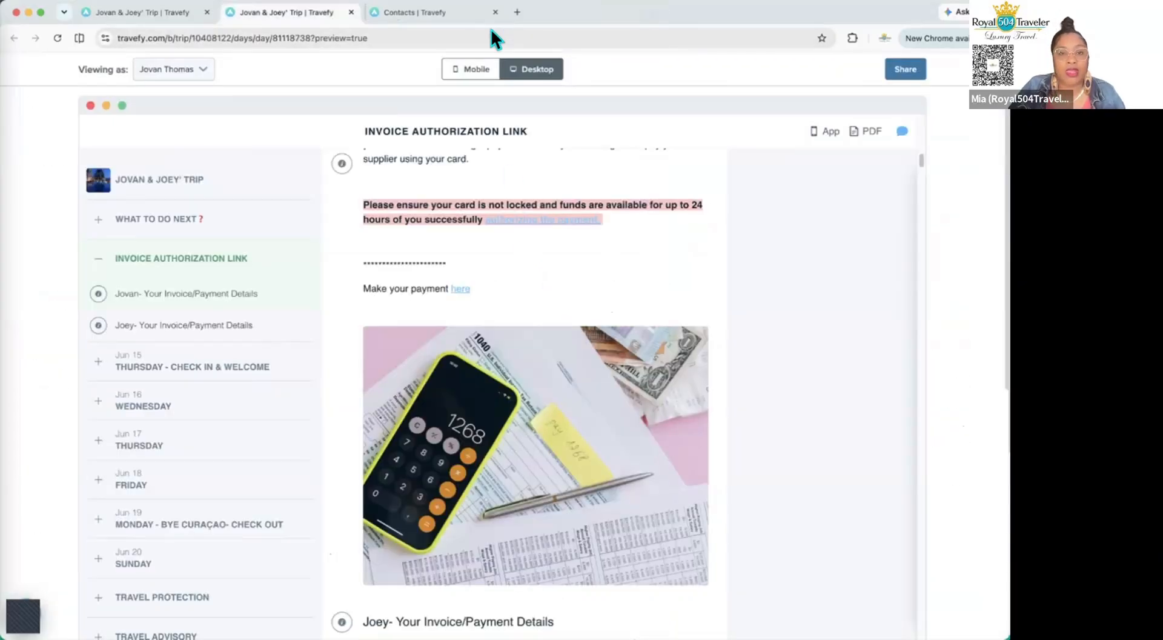
- Follow the "here" link in "Make your payment here", check which invoice it opens, and return to the itinerary editor
click(460, 291)
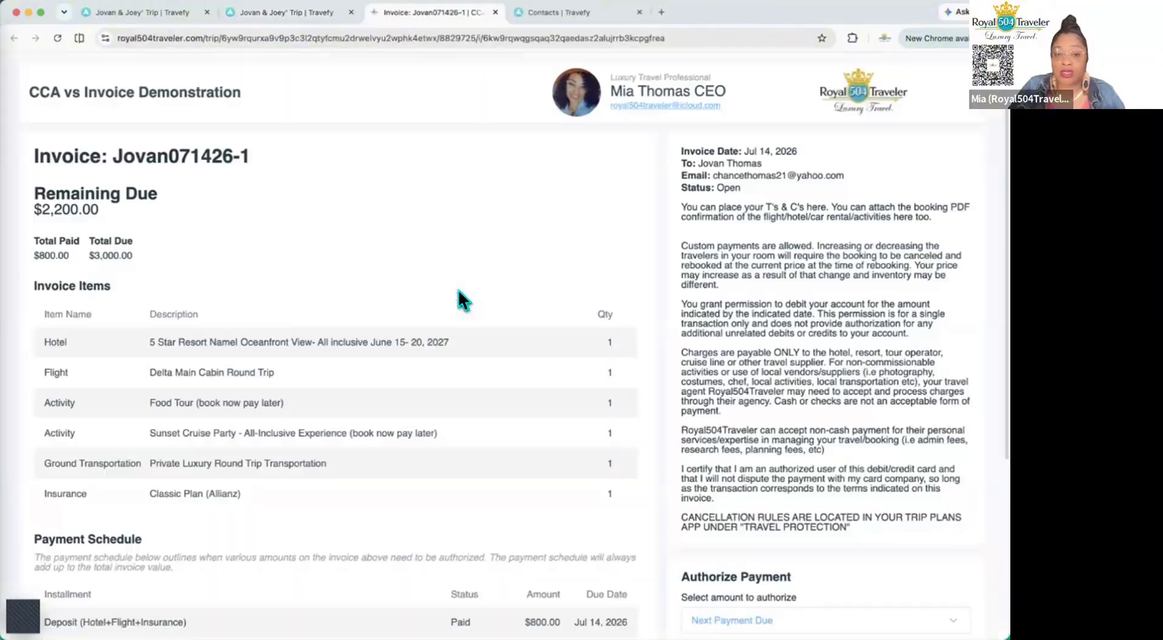
drag(132, 157, 238, 158)
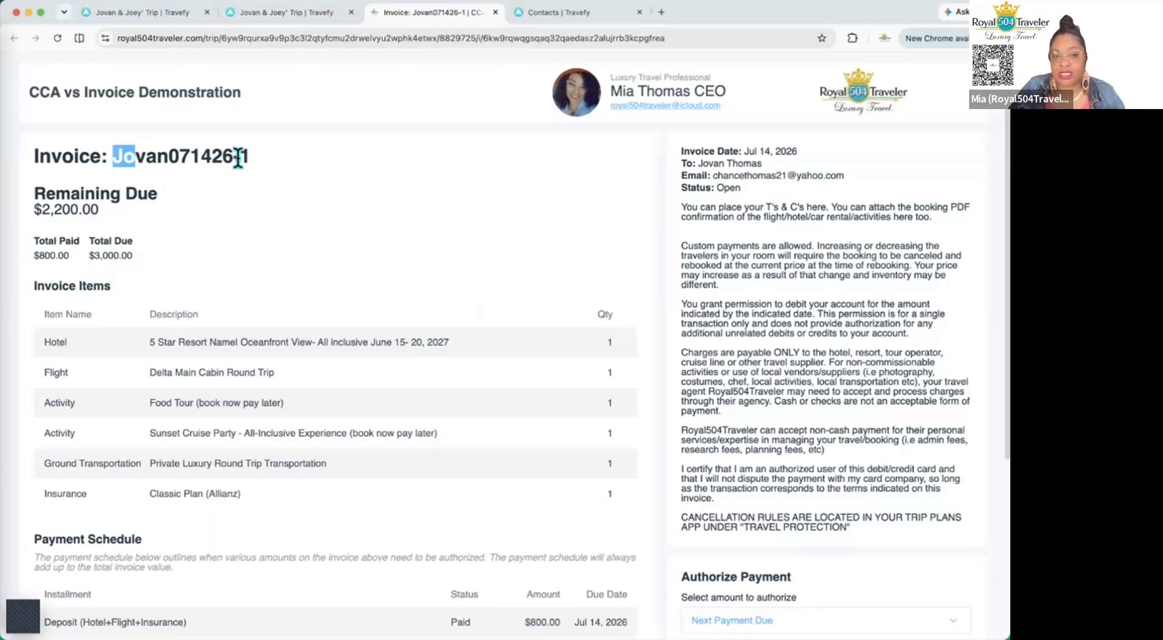
drag(386, 157, 385, 158)
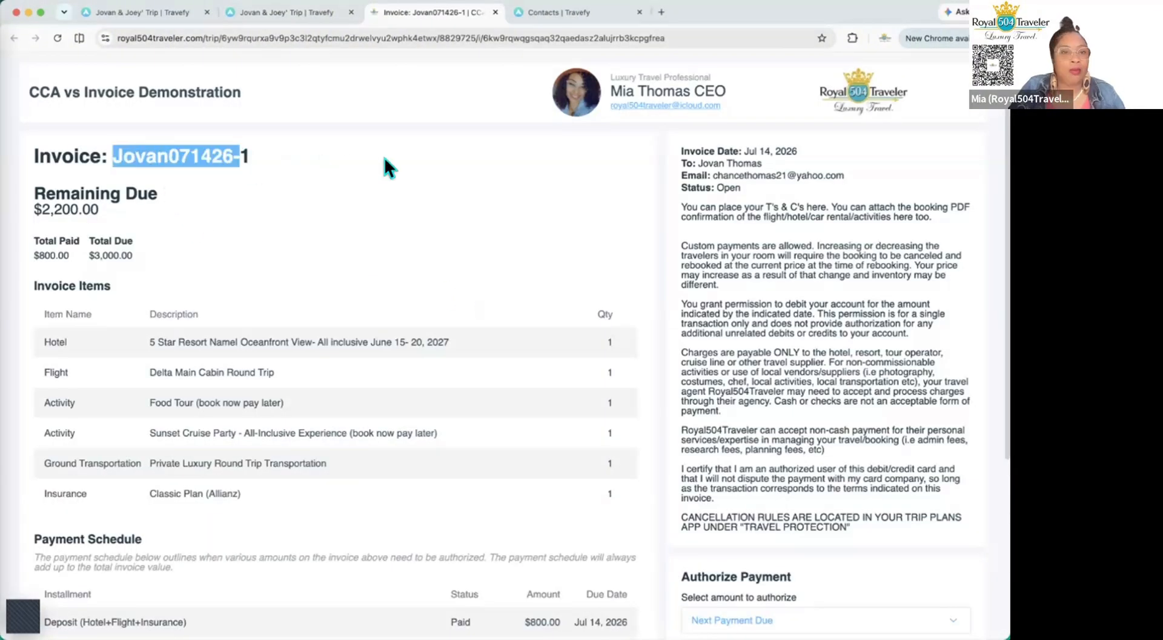
click(495, 13)
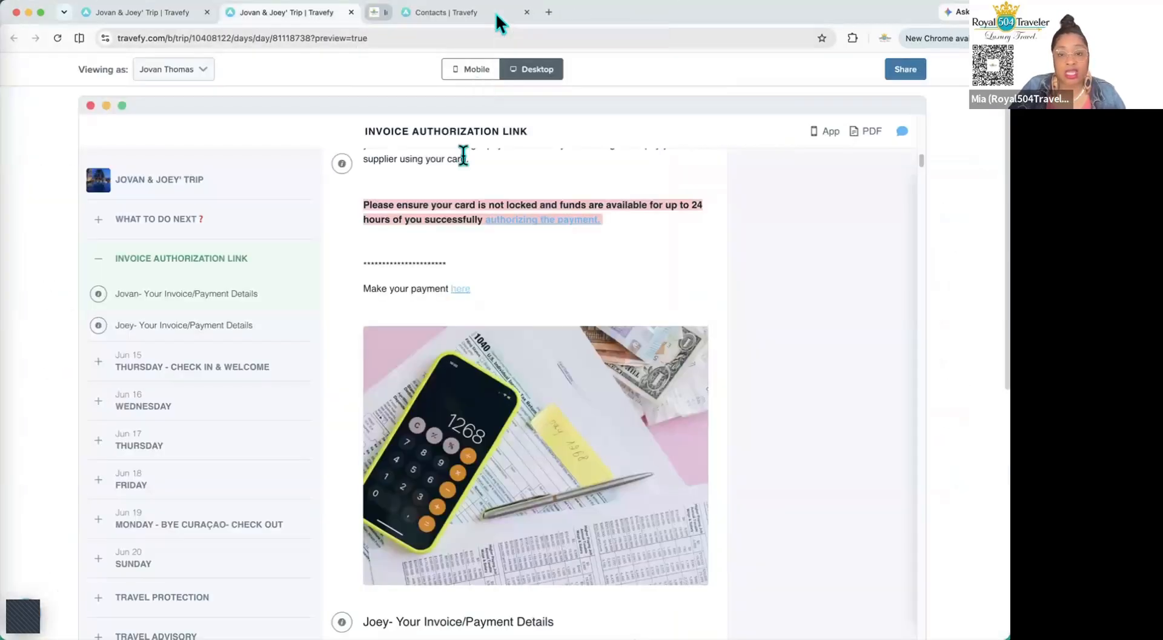
click(351, 12)
click(144, 12)
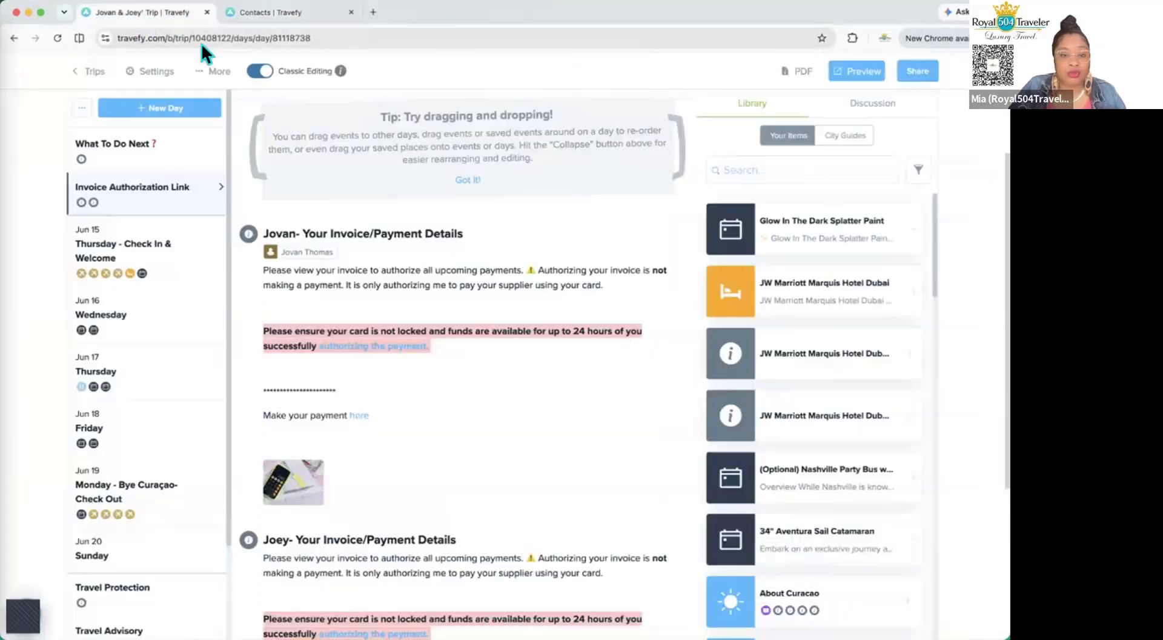
- Delete the dashed separator and the "Make your payment here" line from the first invoice item's notes and finish editing
click(665, 235)
scroll(551, 346, down, 2)
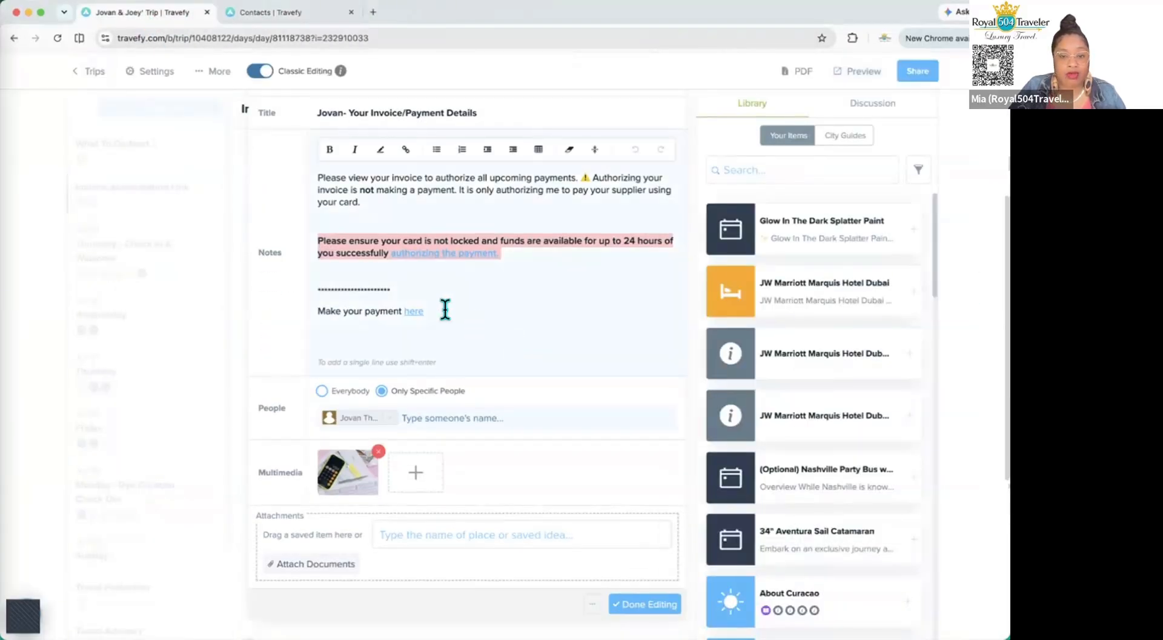
drag(444, 306, 298, 285)
key(BackSpace)
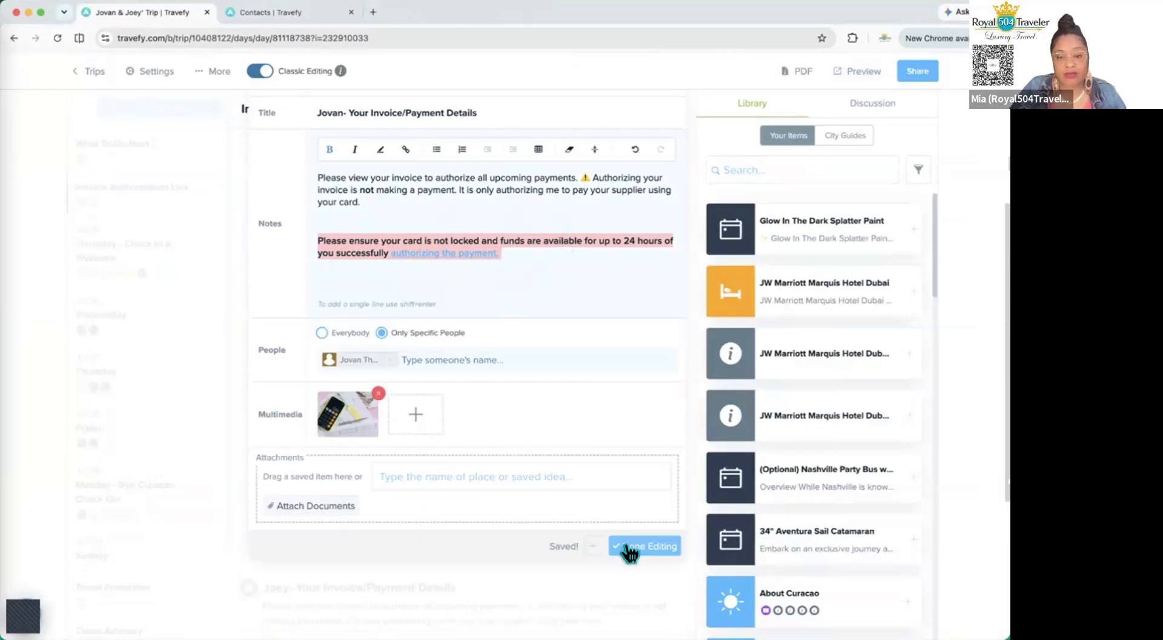
click(632, 547)
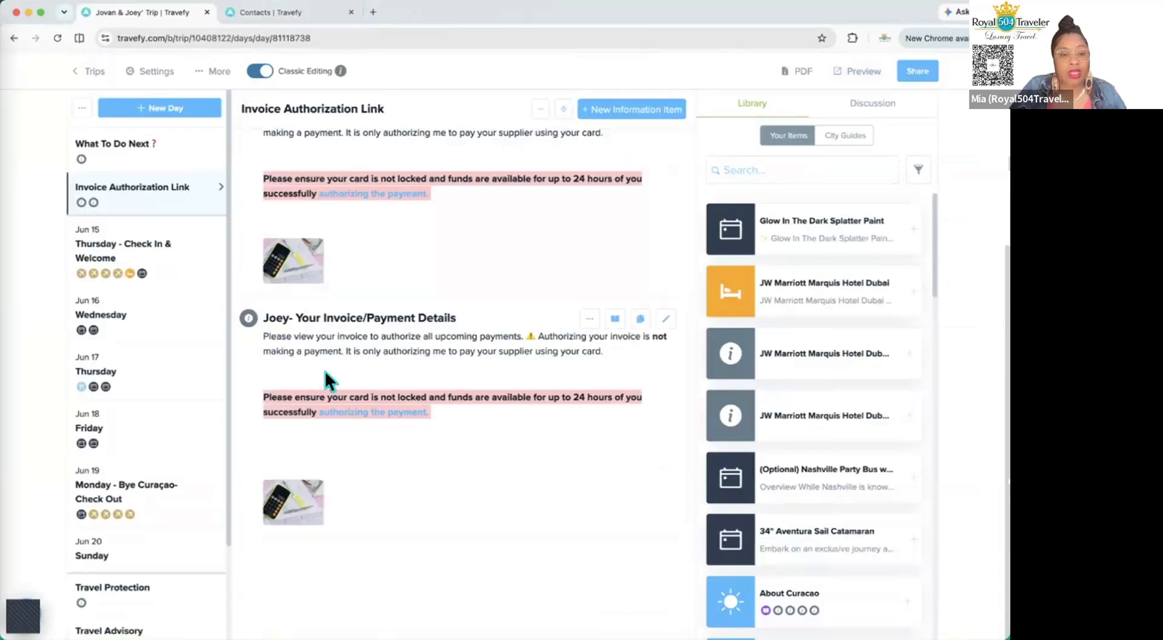
- Return to the trip workspace and look through the forms and invoices under Forms & Other
click(276, 9)
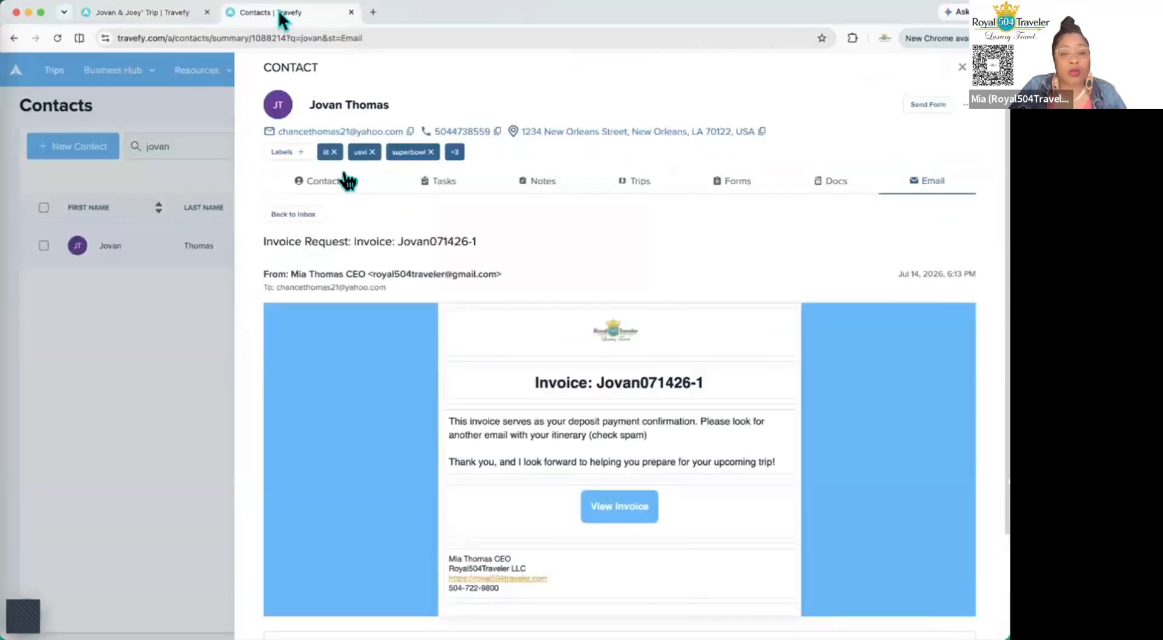
click(118, 12)
click(85, 71)
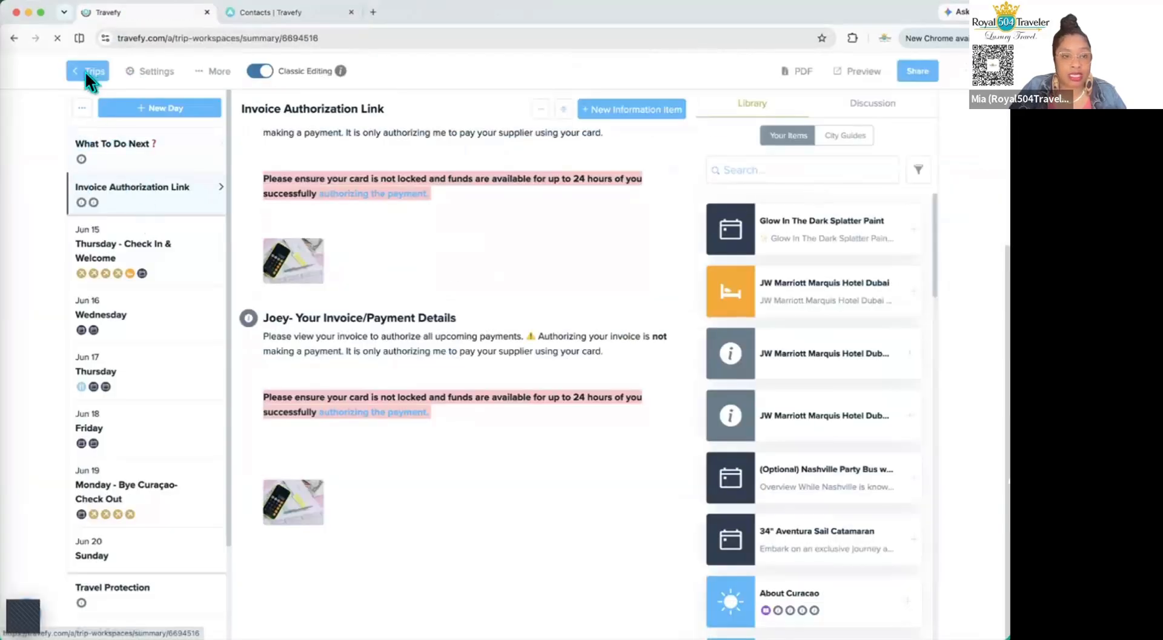
scroll(176, 533, down, 2)
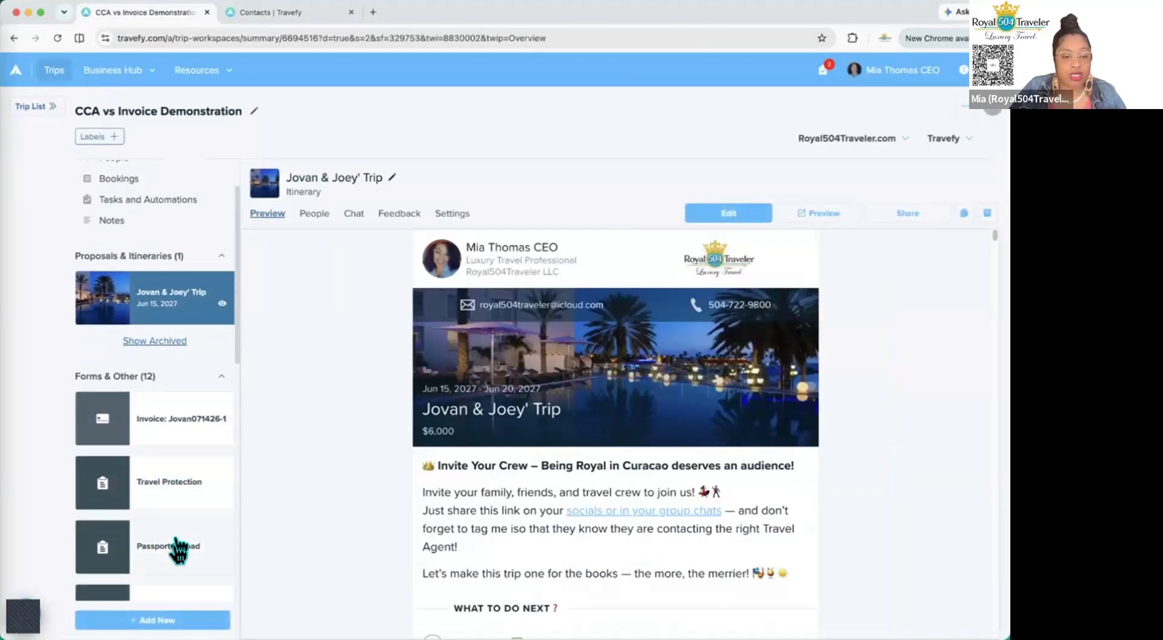
scroll(176, 548, down, 6)
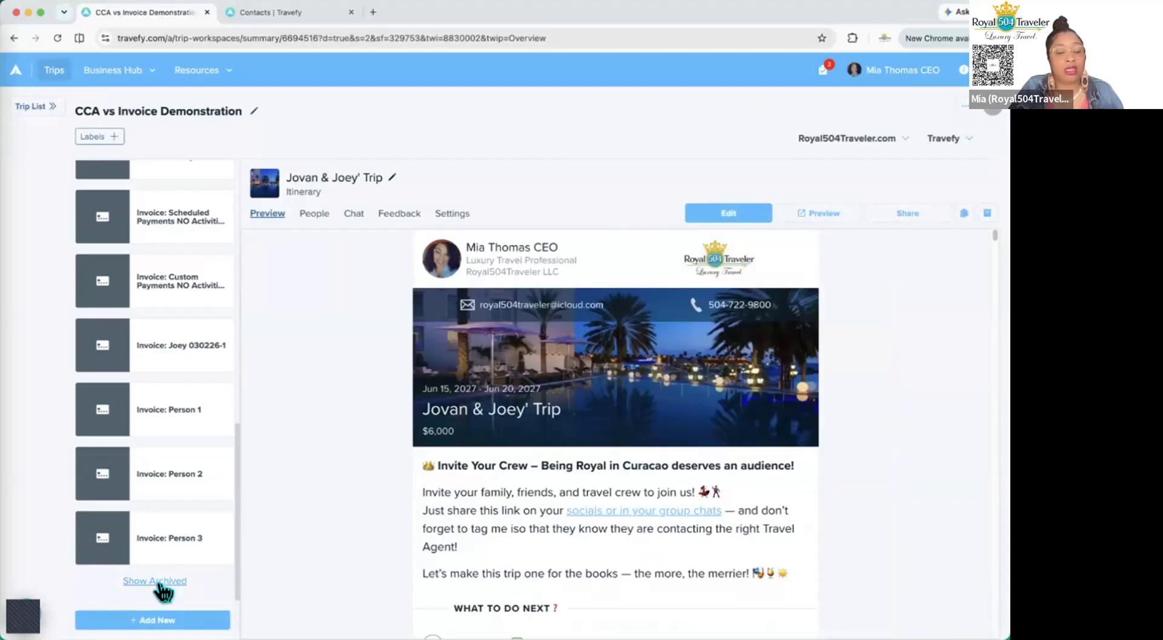
scroll(152, 466, up, 8)
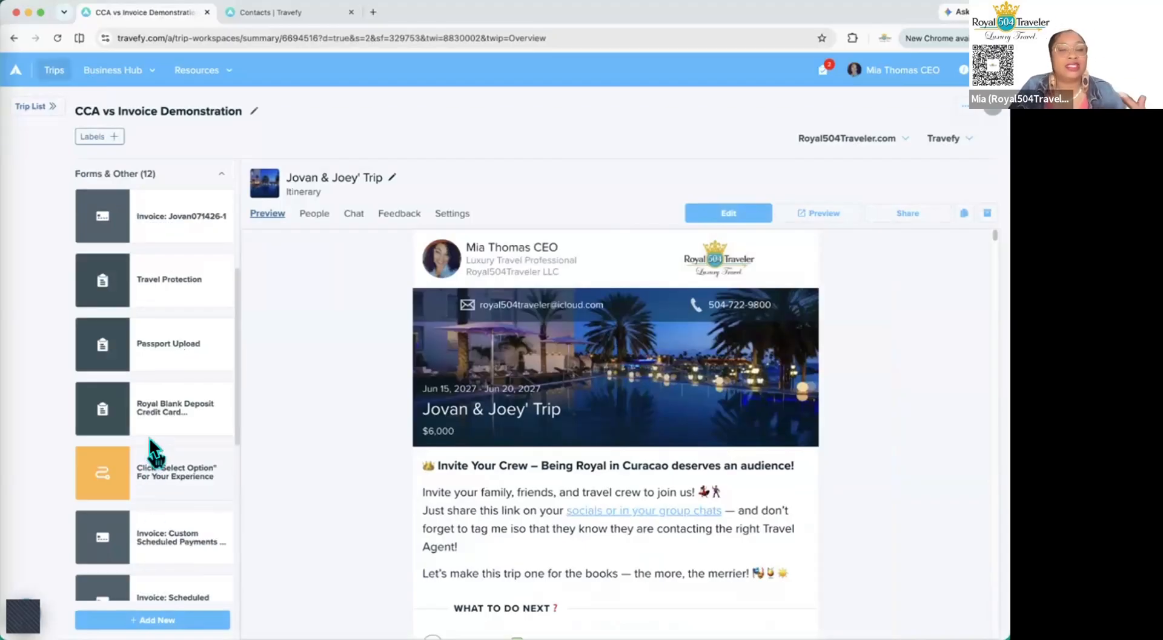
- Open the trip's itinerary for editing and go to the second invoice item in the Invoice Authorization Link section
scroll(149, 437, up, 5)
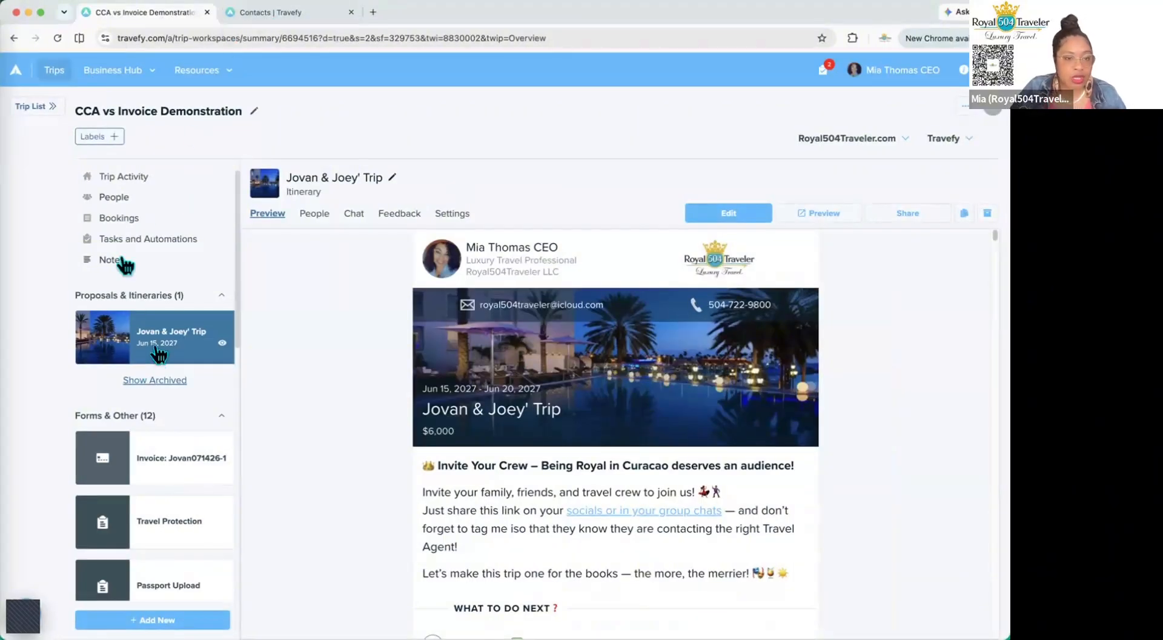
click(717, 217)
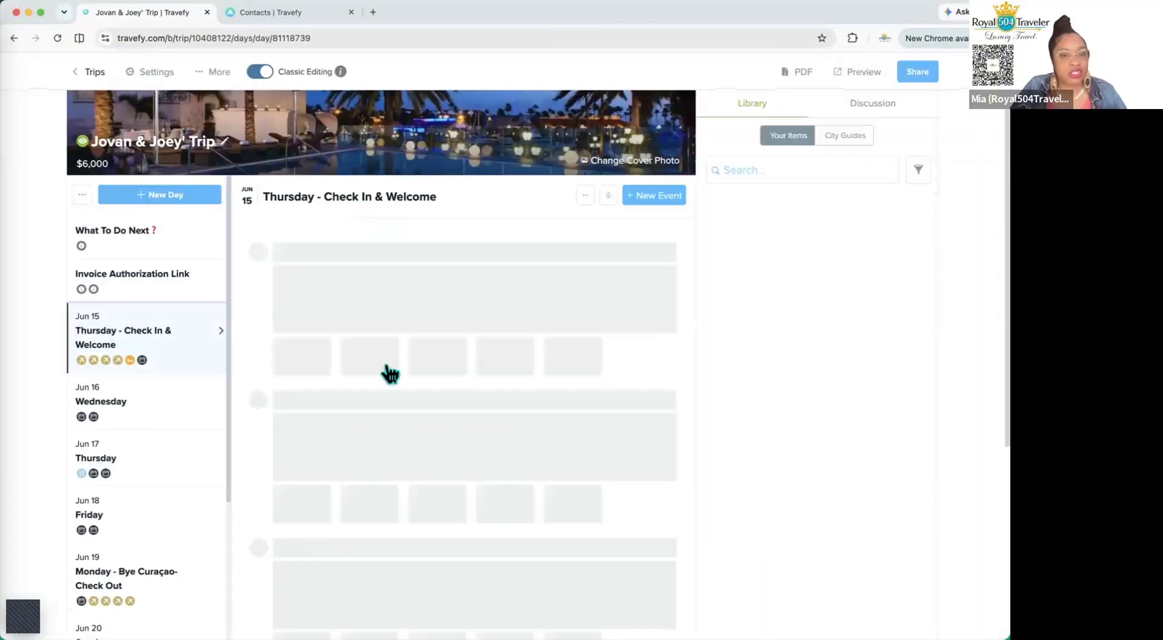
click(146, 277)
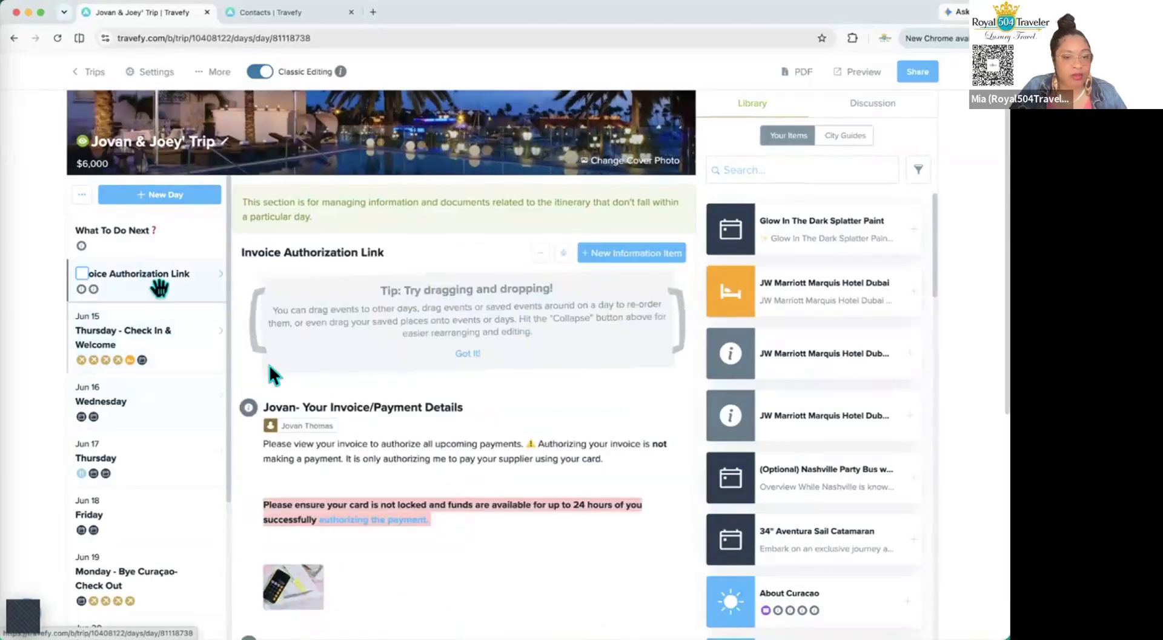
scroll(449, 408, down, 5)
scroll(505, 423, down, 2)
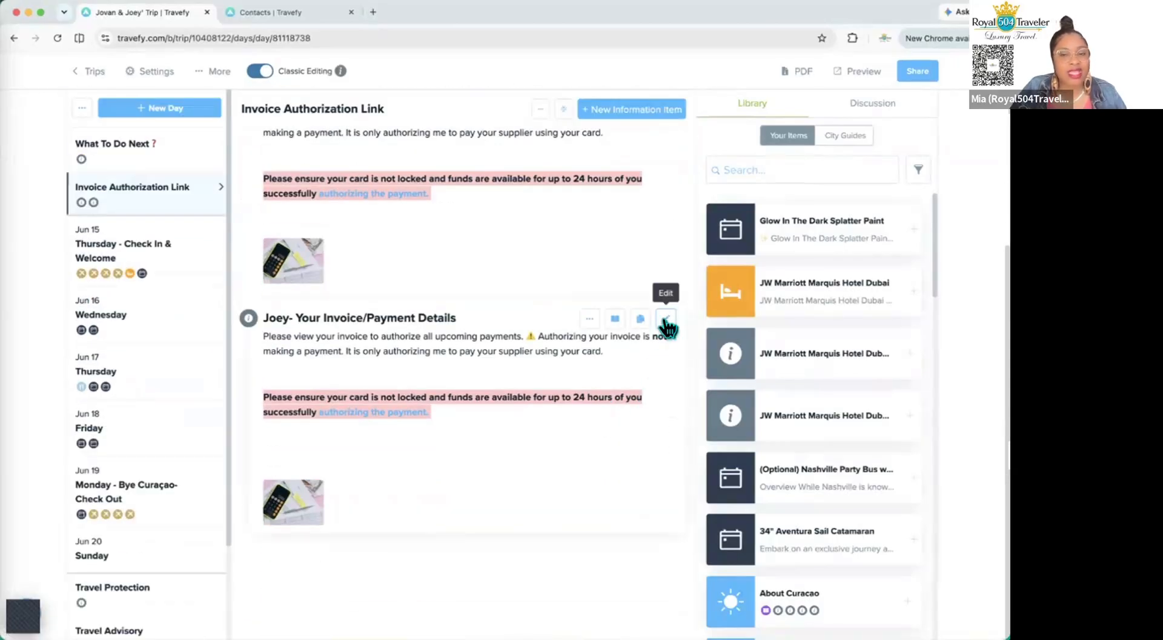
- Restrict the second invoice item to Only Specific People, add the traveler named in its title from contacts, and finish editing
click(665, 318)
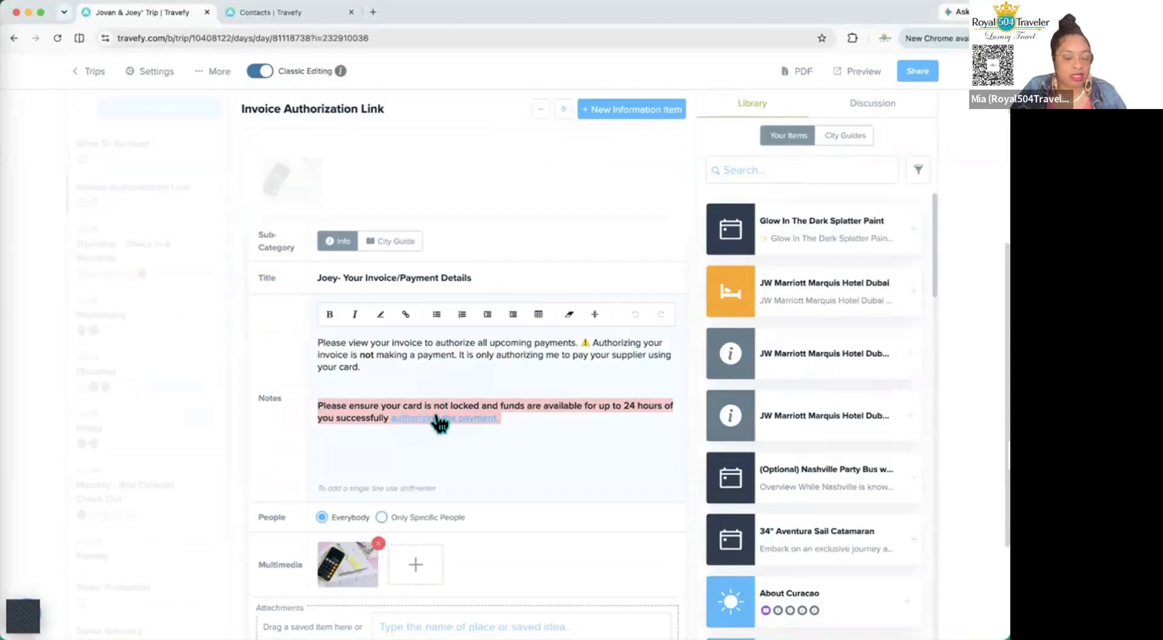
scroll(404, 449, down, 2)
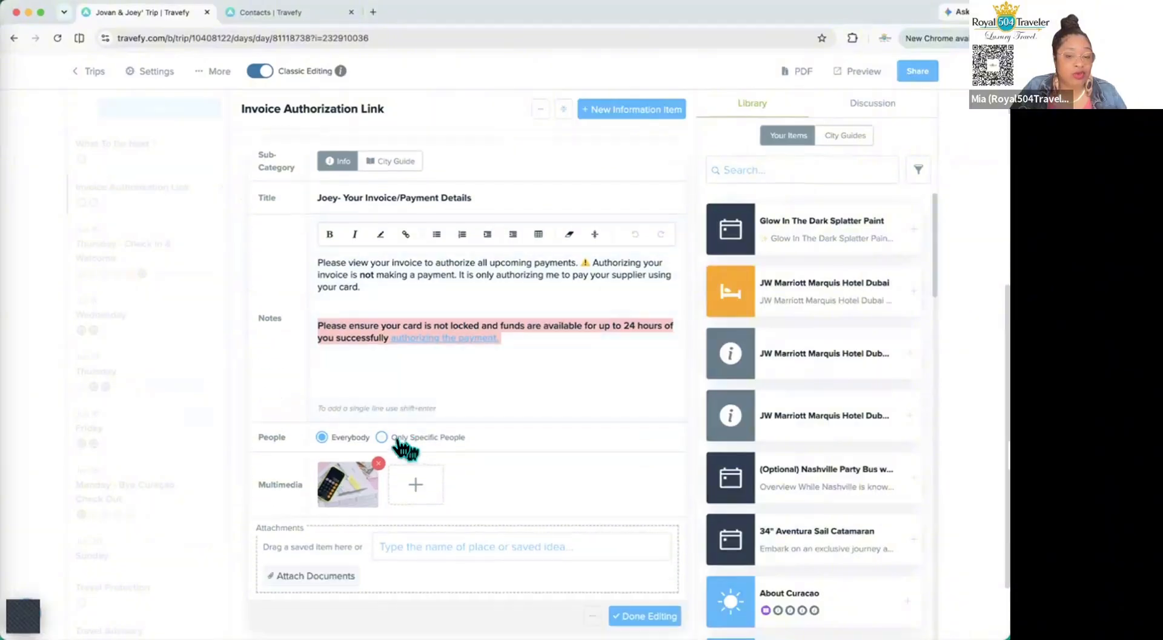
click(382, 438)
click(363, 464)
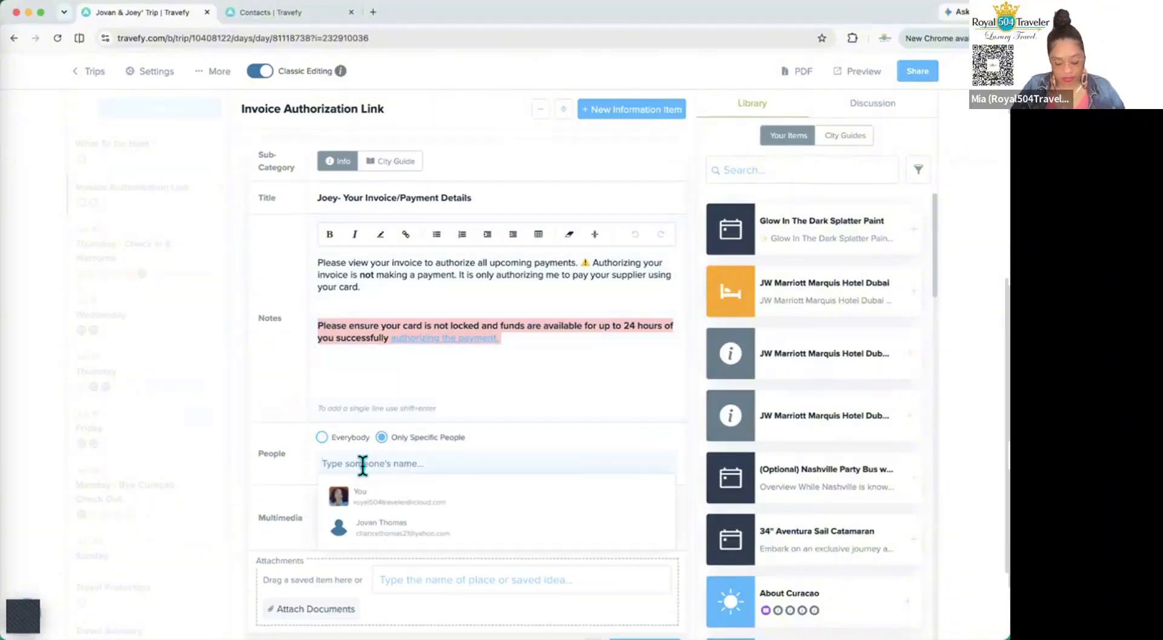
text(joey)
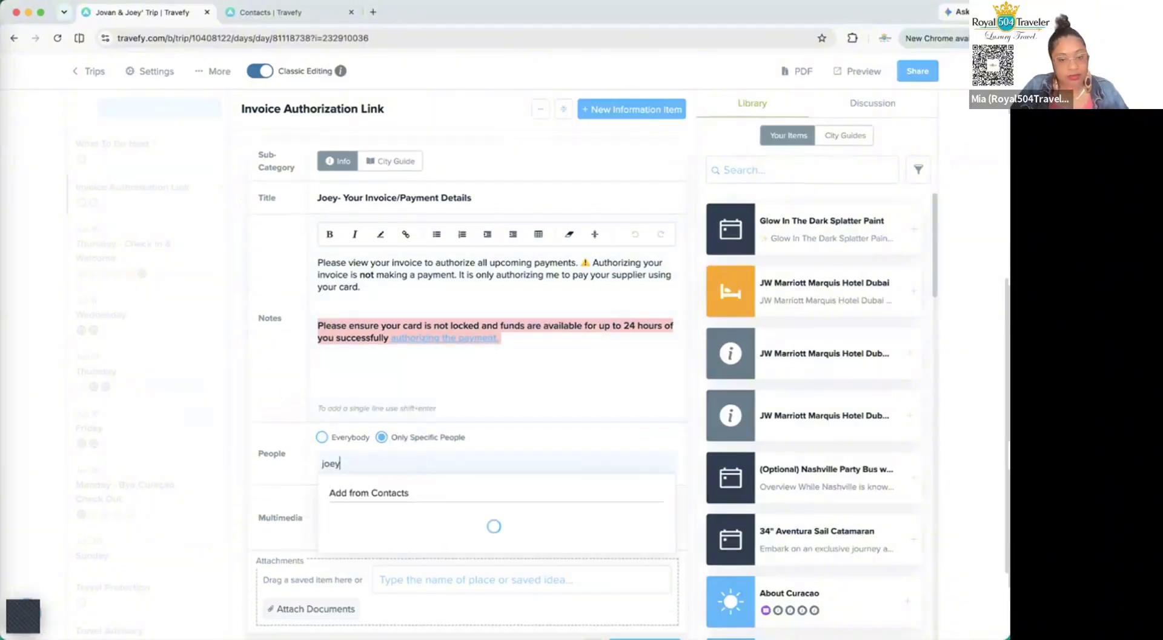
click(376, 520)
scroll(615, 543, down, 3)
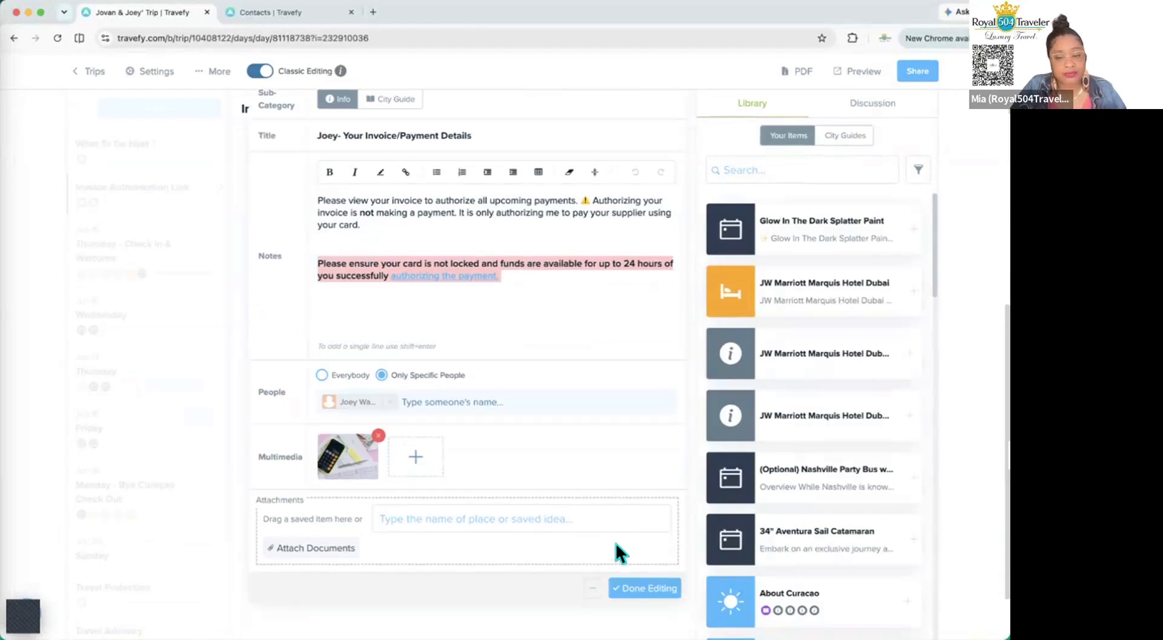
click(624, 517)
scroll(339, 364, up, 2)
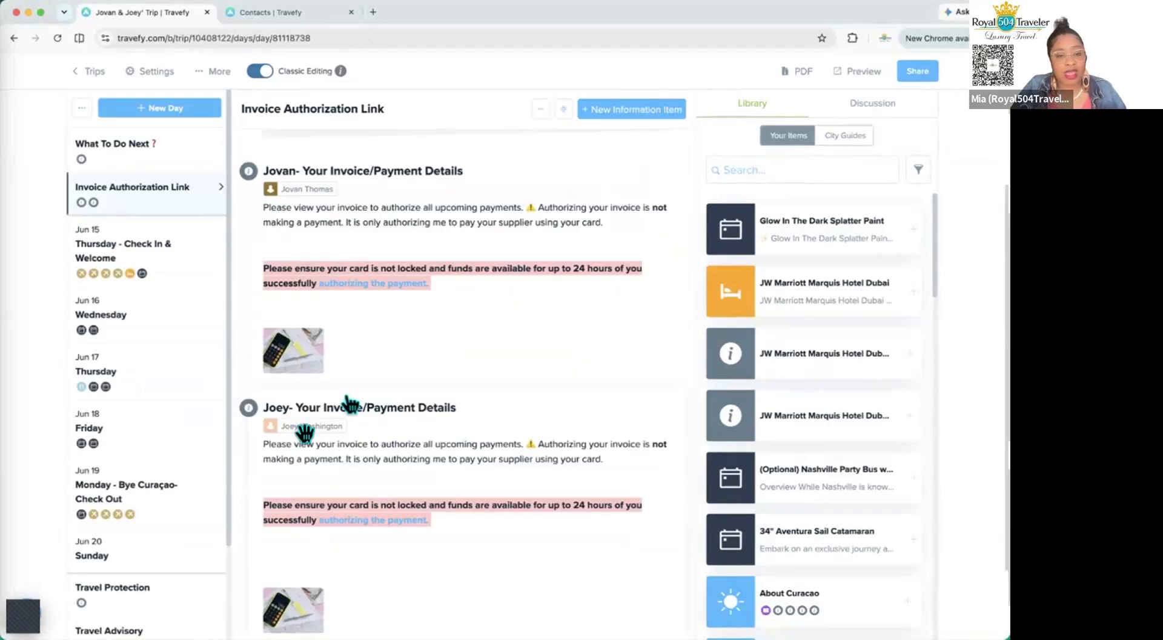
scroll(315, 291, up, 2)
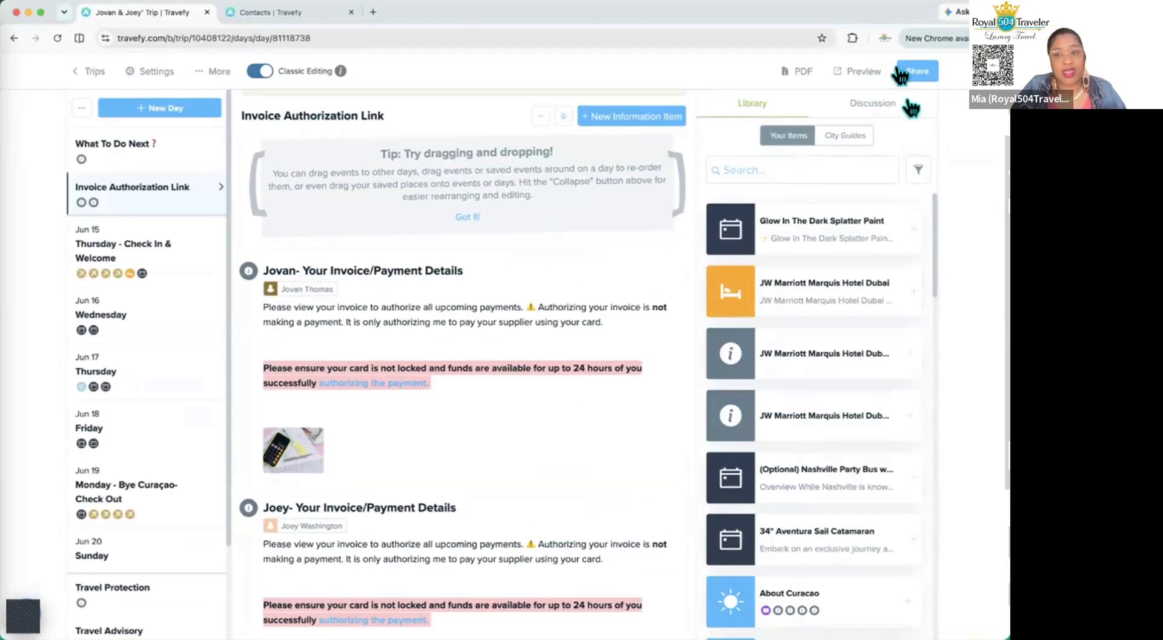
- Preview the itinerary as Main Itinerary and examine what the Invoice Authorization Link section shows to general viewers
click(857, 71)
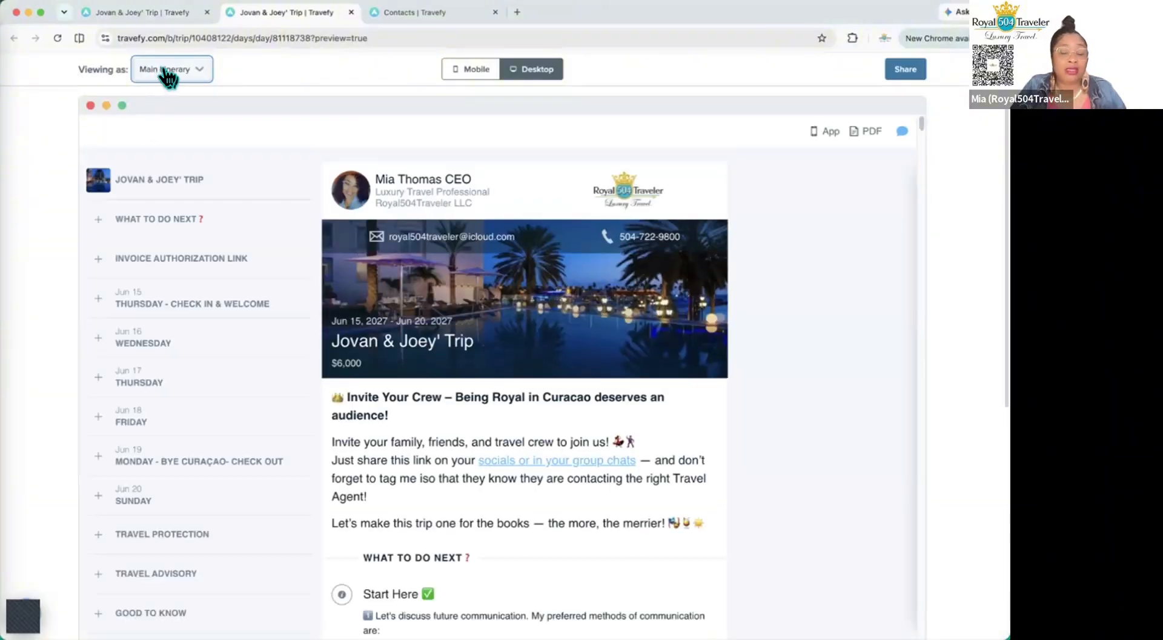
click(99, 260)
scroll(194, 285, down, 1)
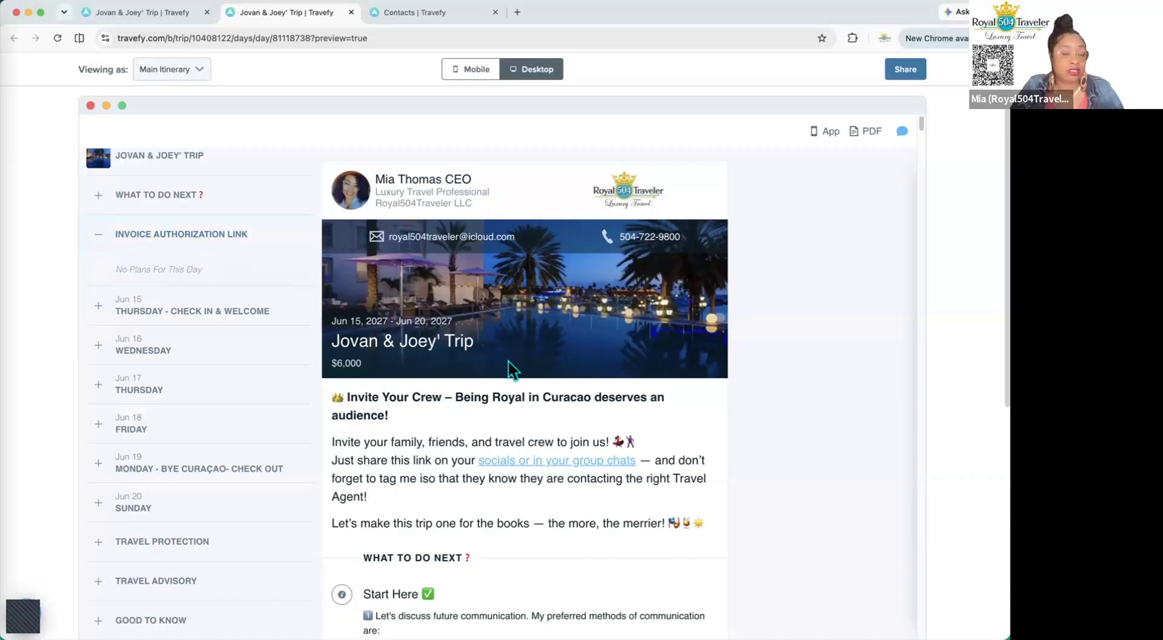
scroll(524, 394, down, 12)
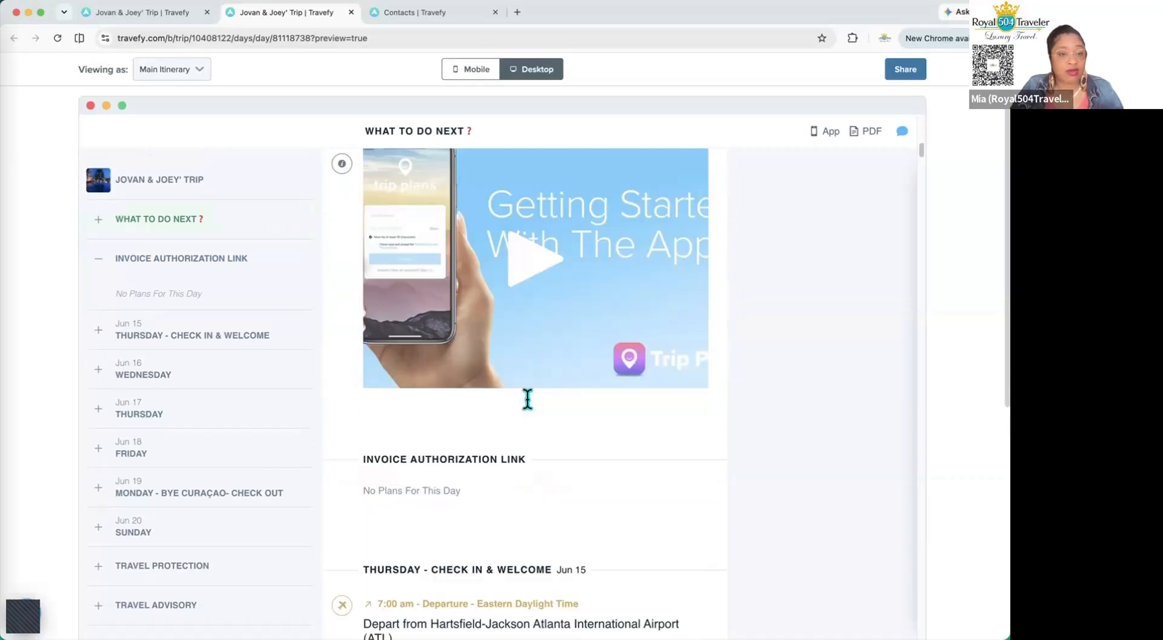
scroll(528, 399, down, 15)
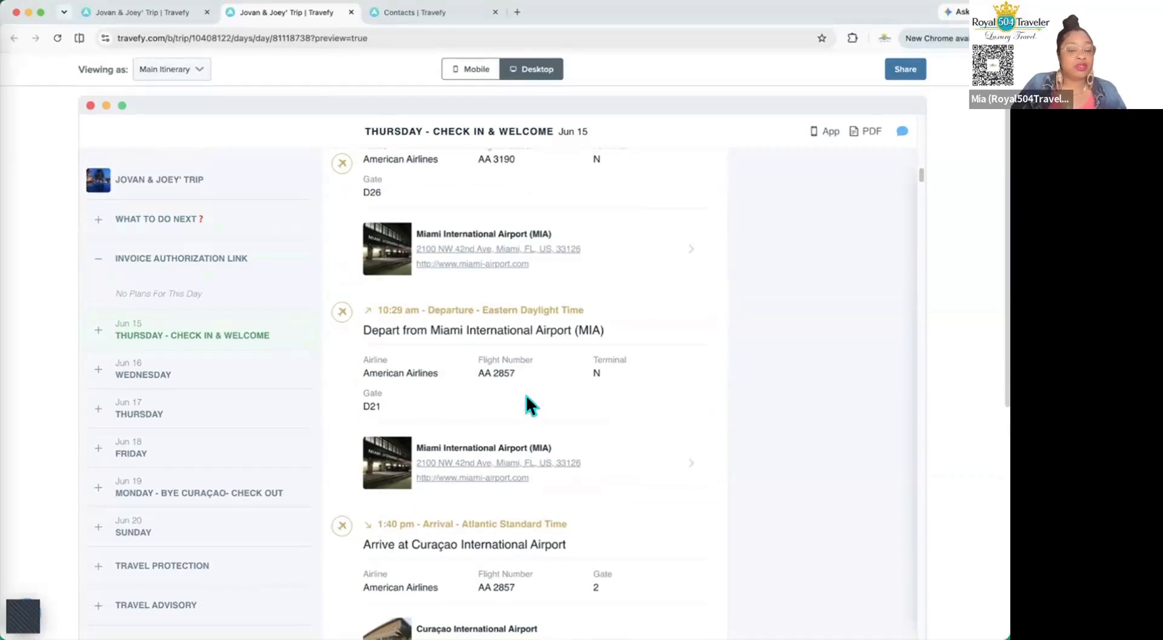
scroll(526, 397, down, 15)
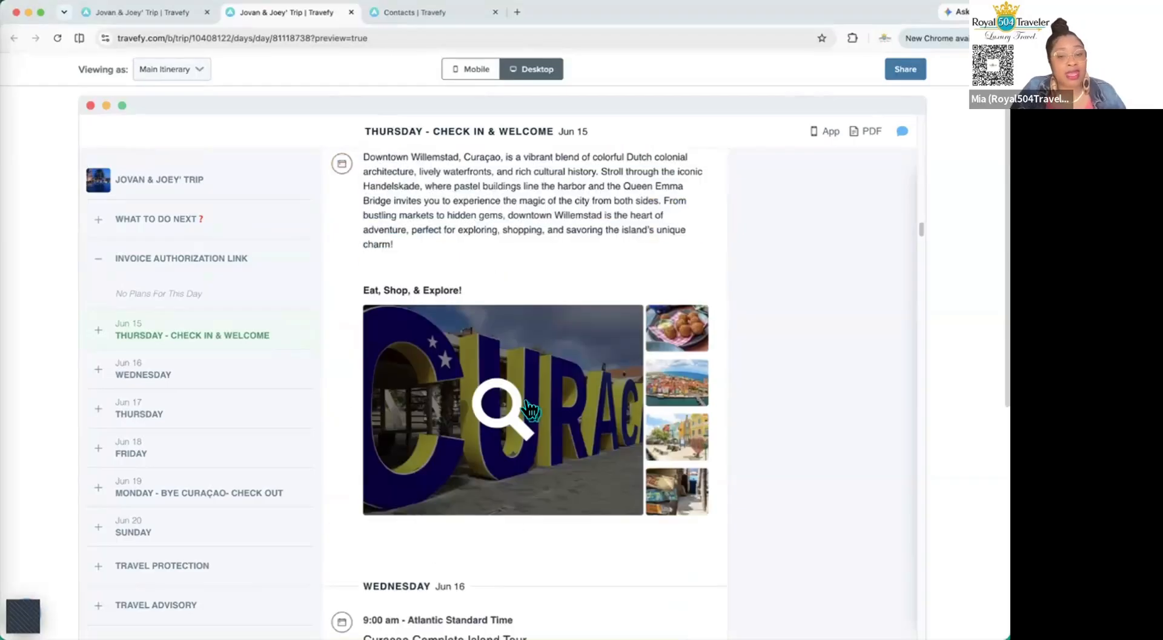
scroll(527, 398, down, 3)
scroll(533, 403, up, 15)
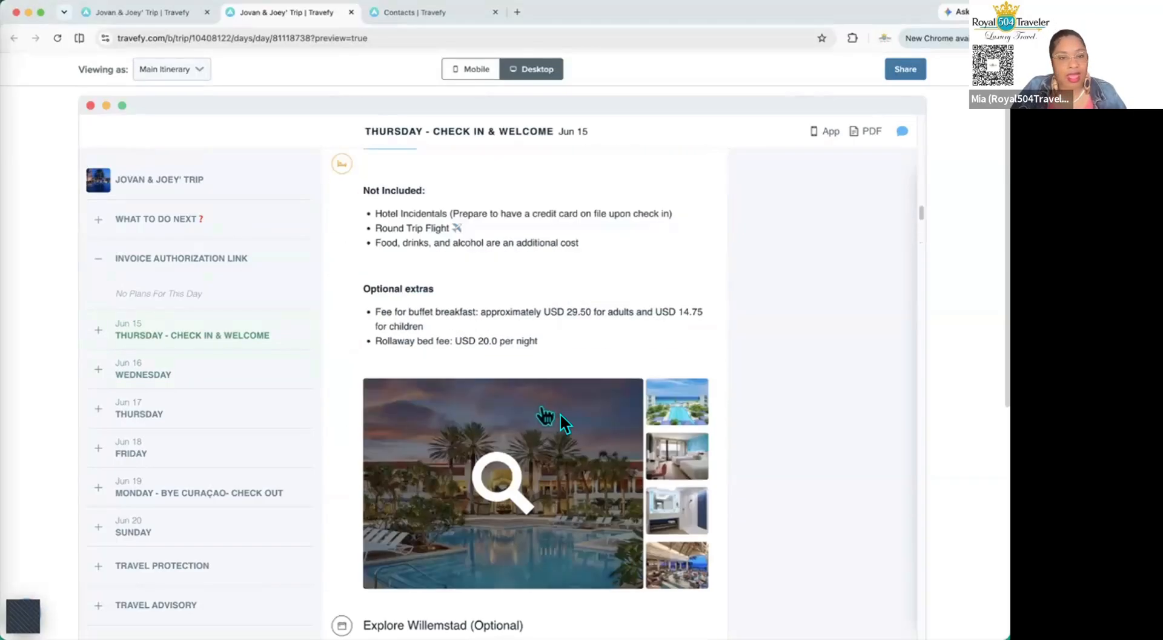
scroll(558, 411, up, 20)
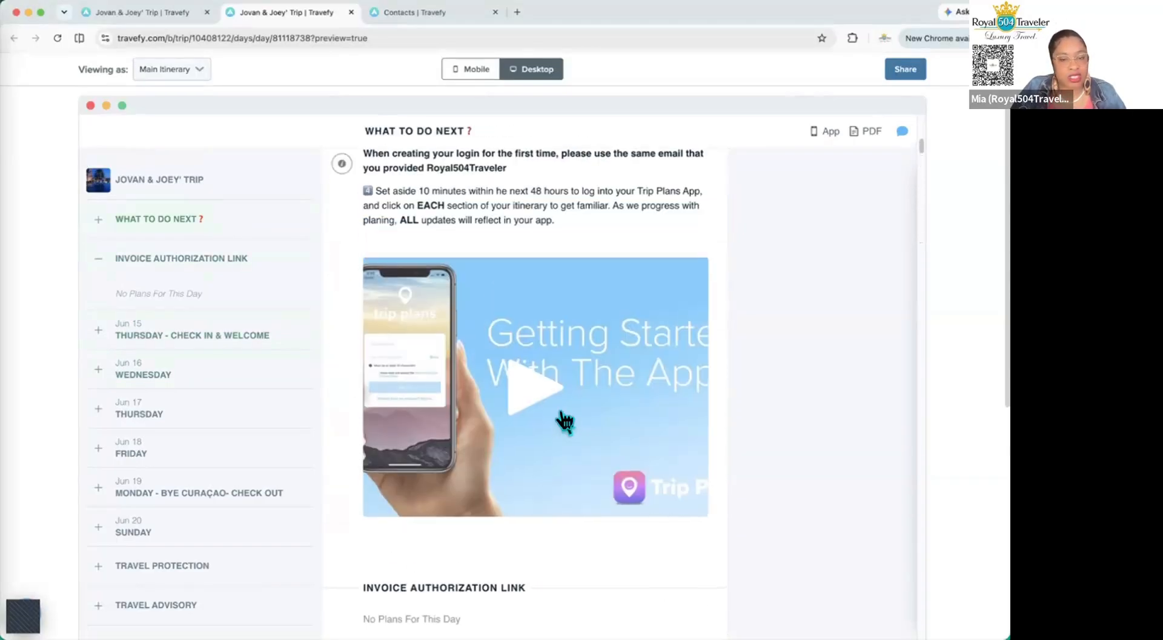
scroll(567, 418, down, 3)
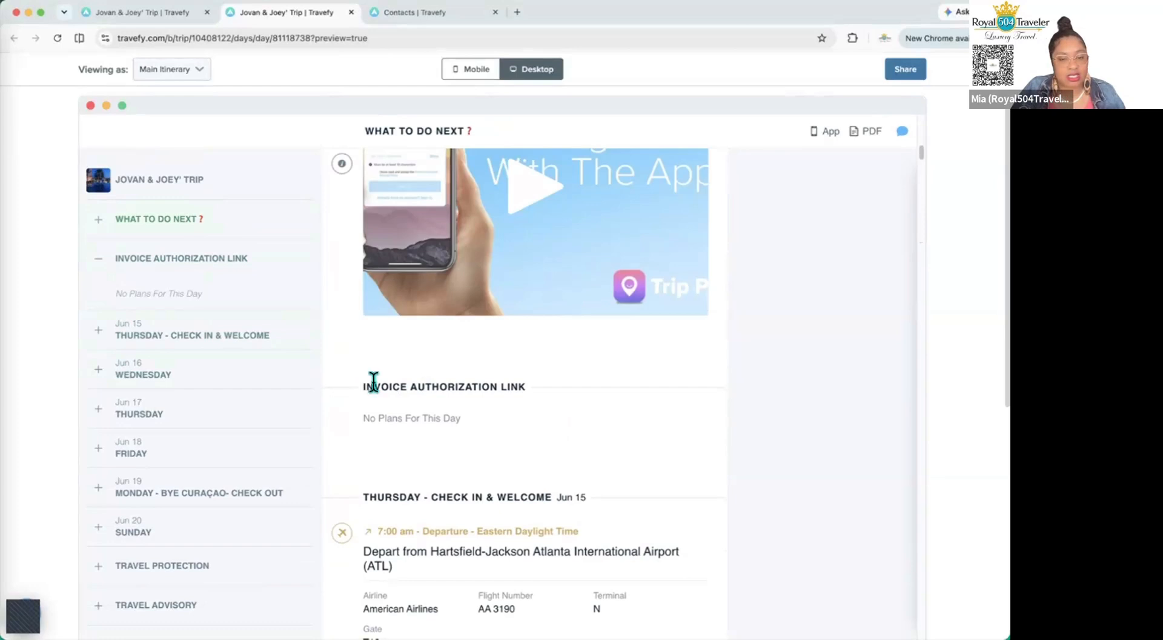
drag(364, 386, 514, 388)
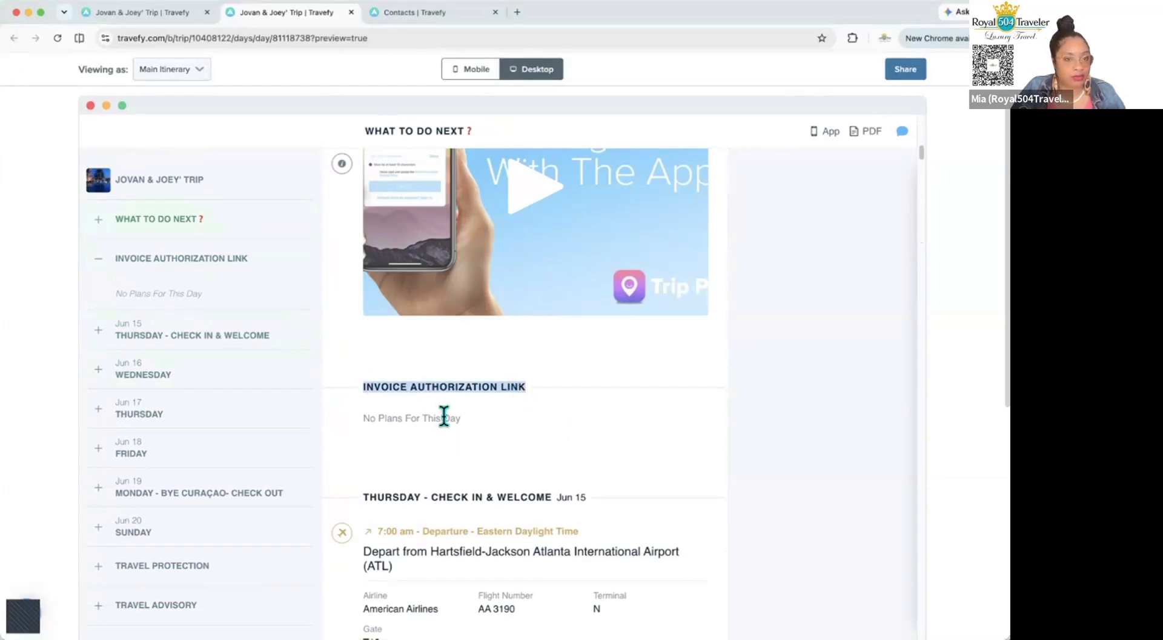
- View the preview as each of the two customized individual travelers and compare their Invoice Authorization Link sections
click(165, 73)
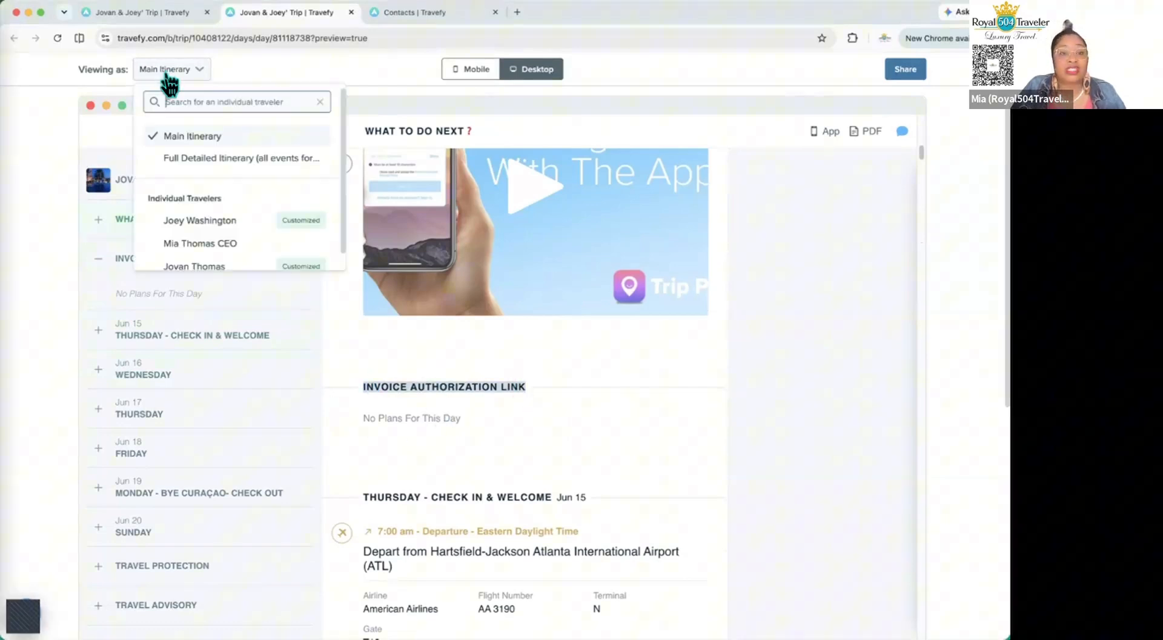
click(191, 219)
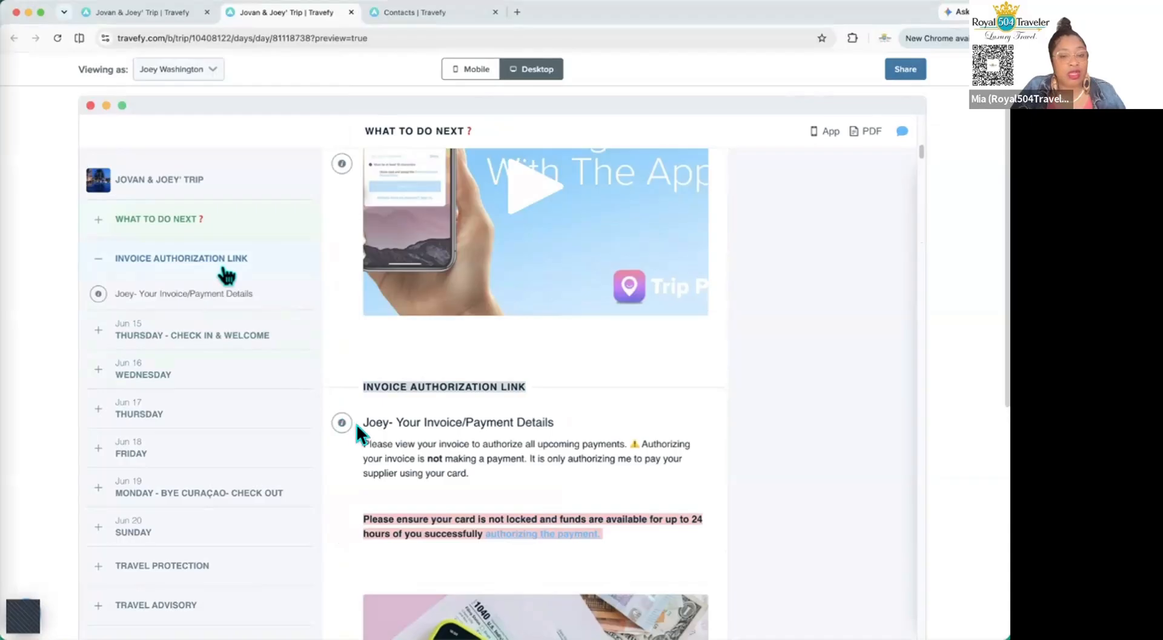
drag(360, 424, 529, 485)
scroll(527, 479, down, 3)
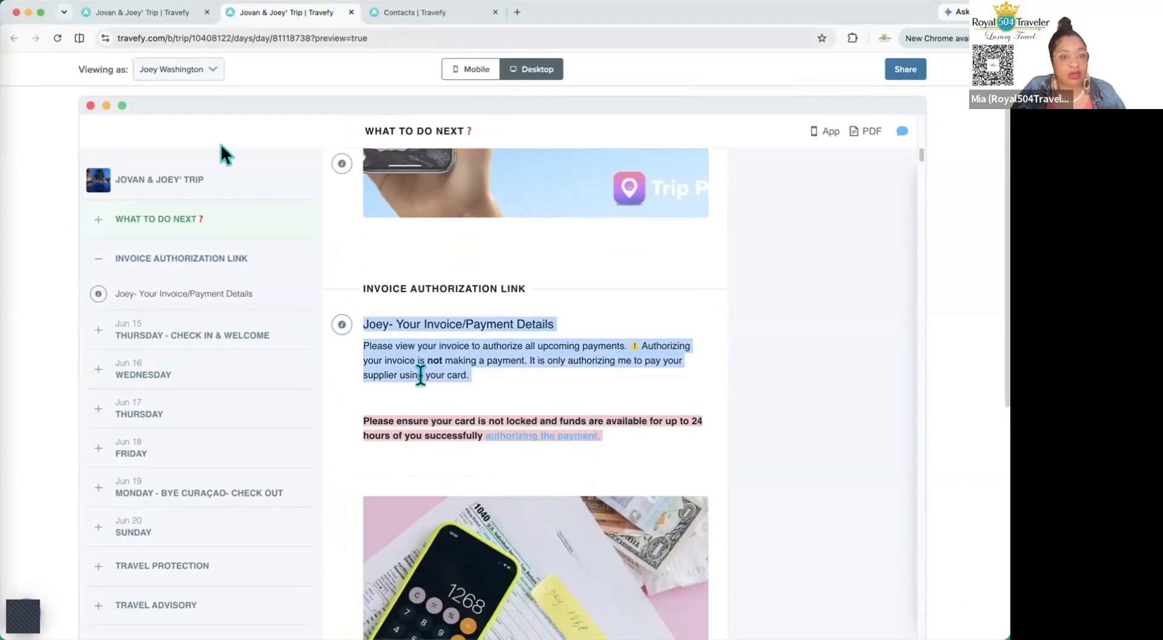
click(168, 72)
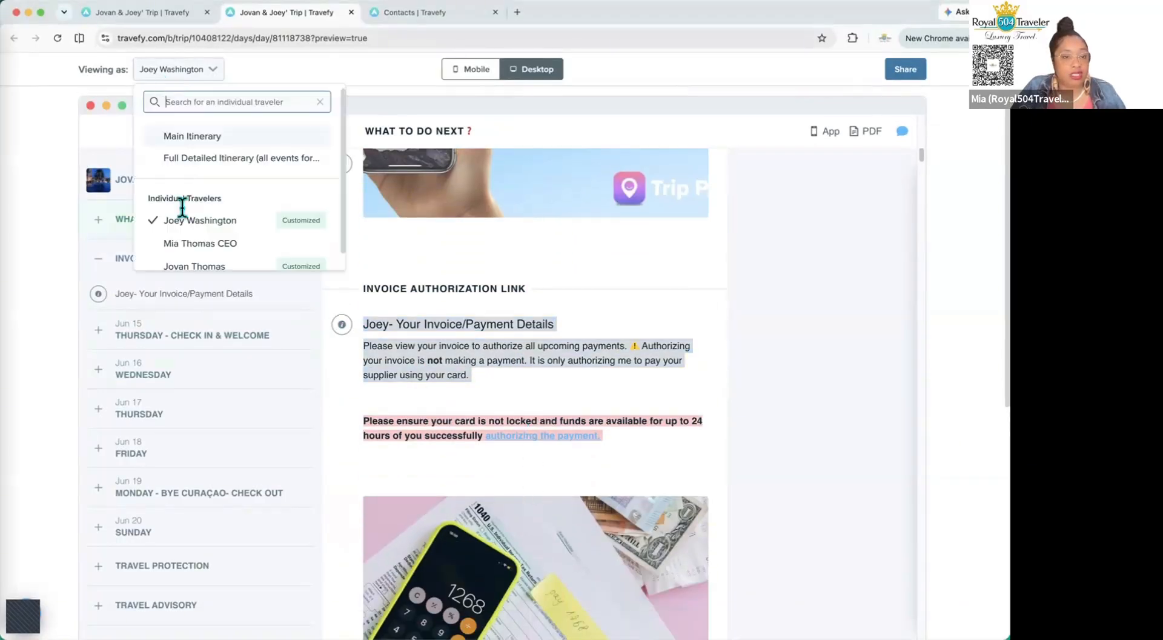
click(186, 267)
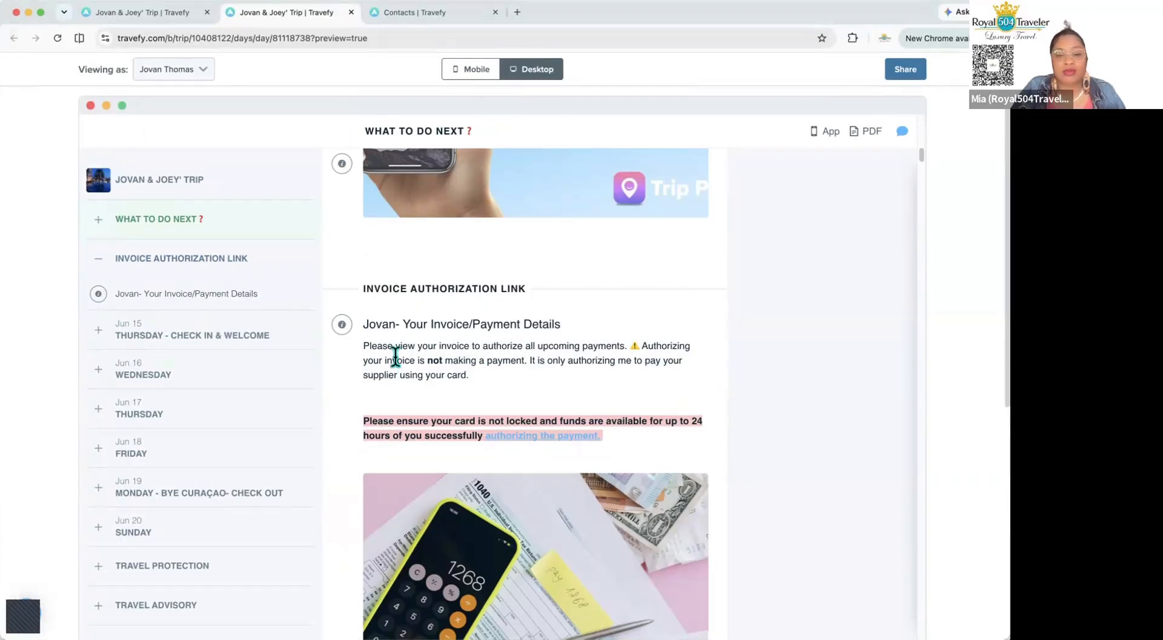